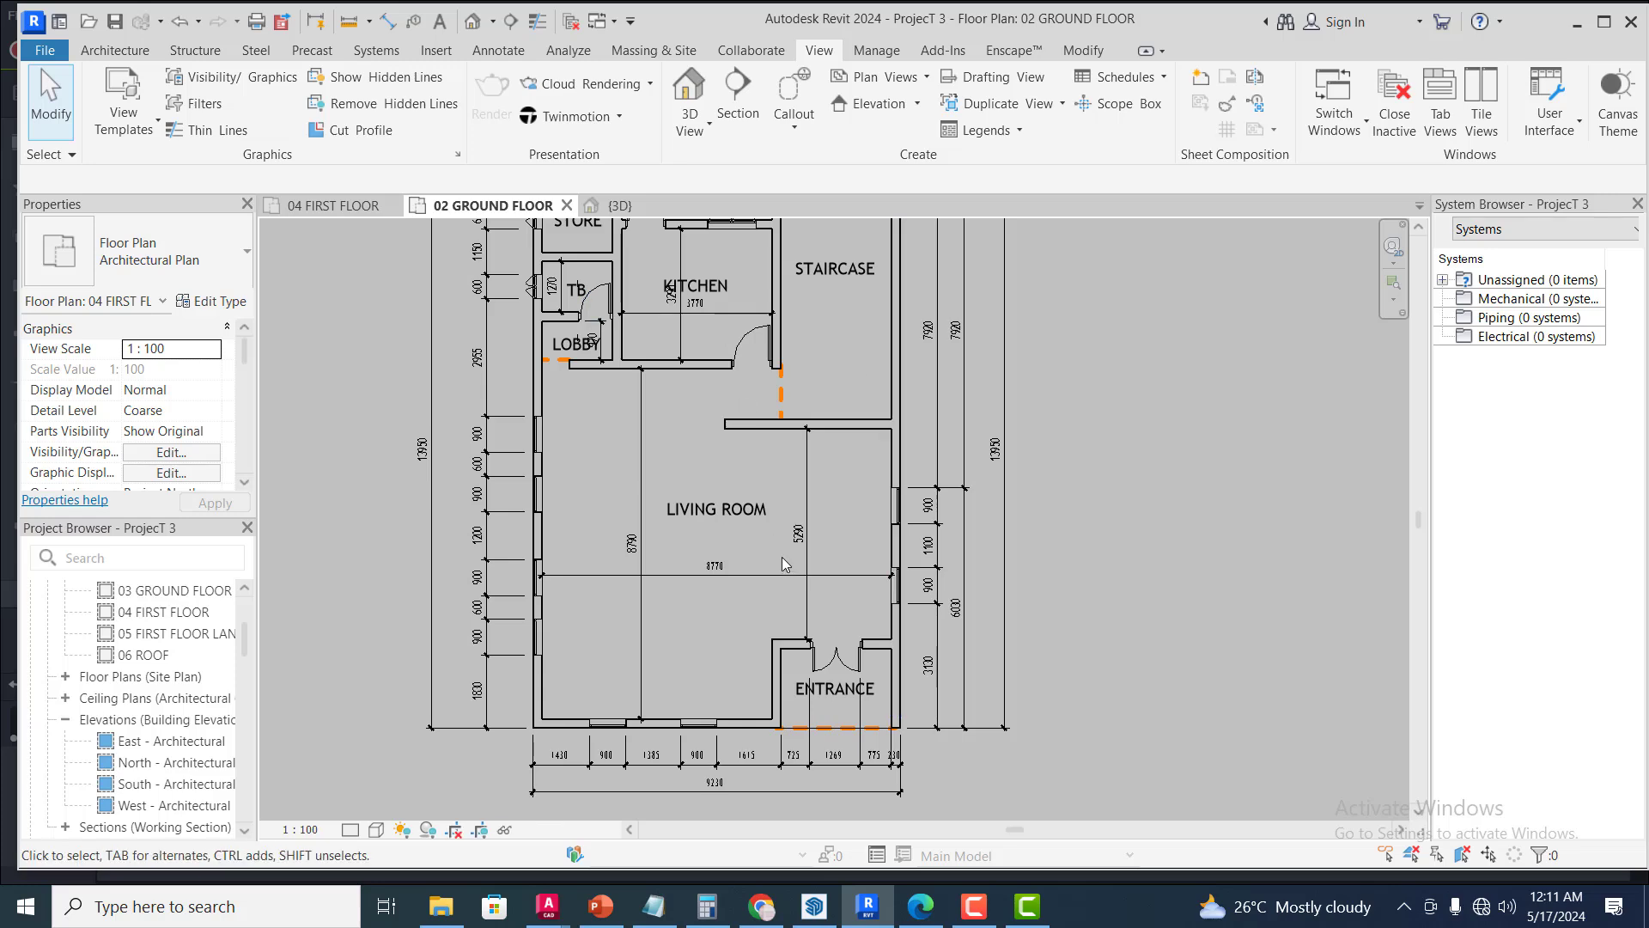
Compare the ground floor plan's layout and annotations with the first floor plan
scroll(783, 565, down, 3)
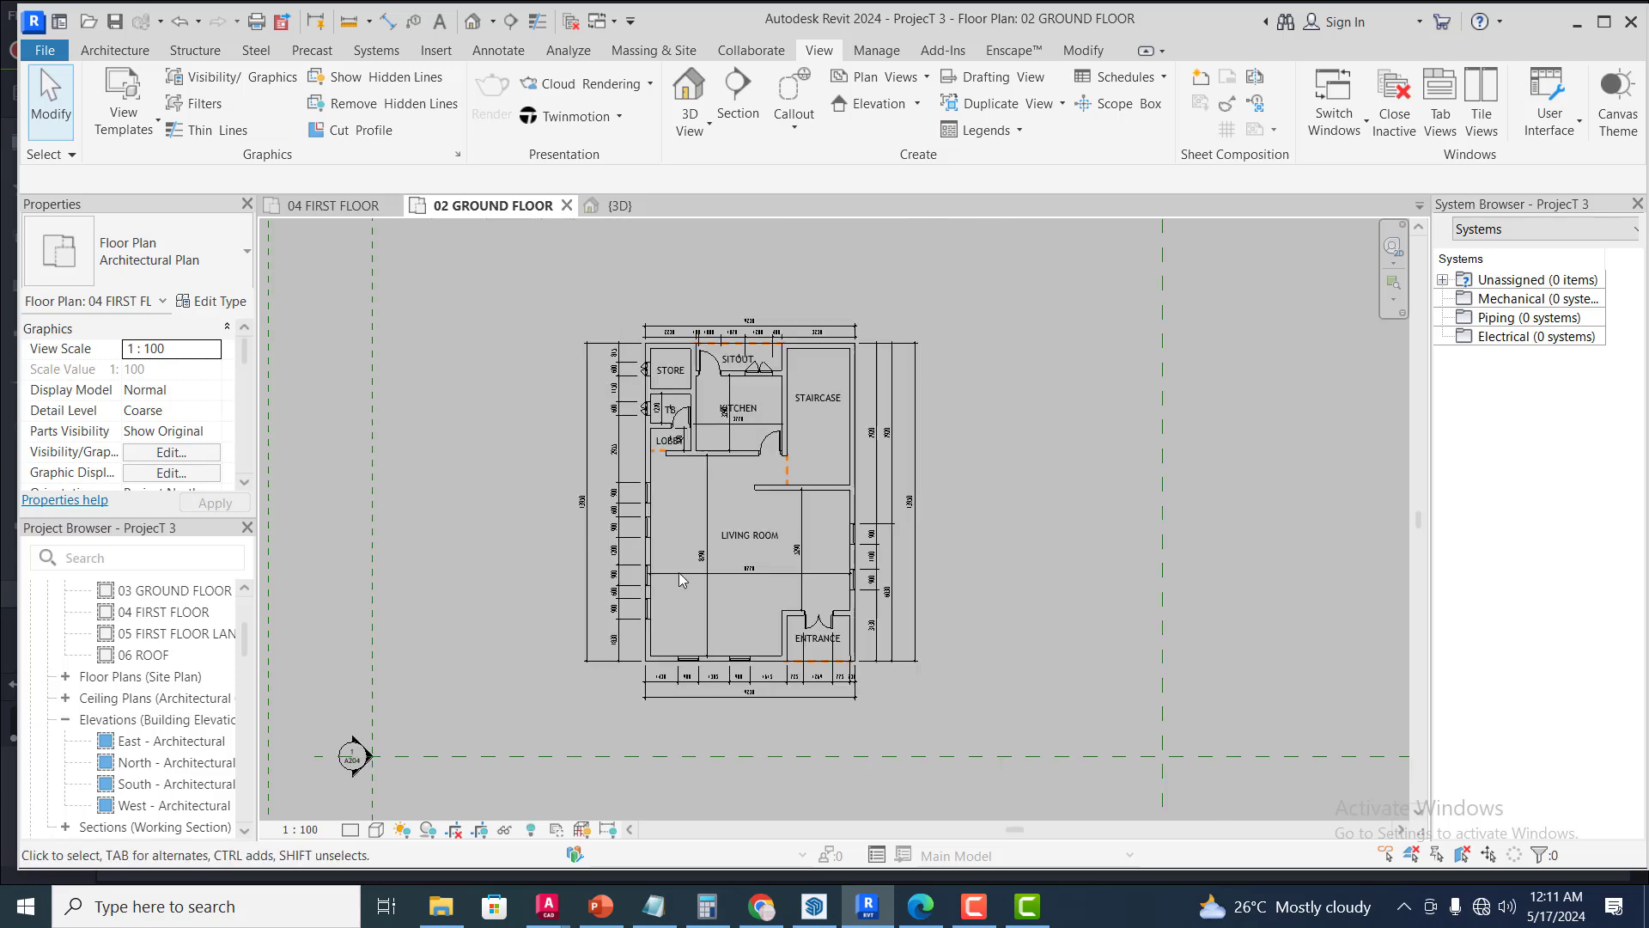
scroll(867, 593, up, 1)
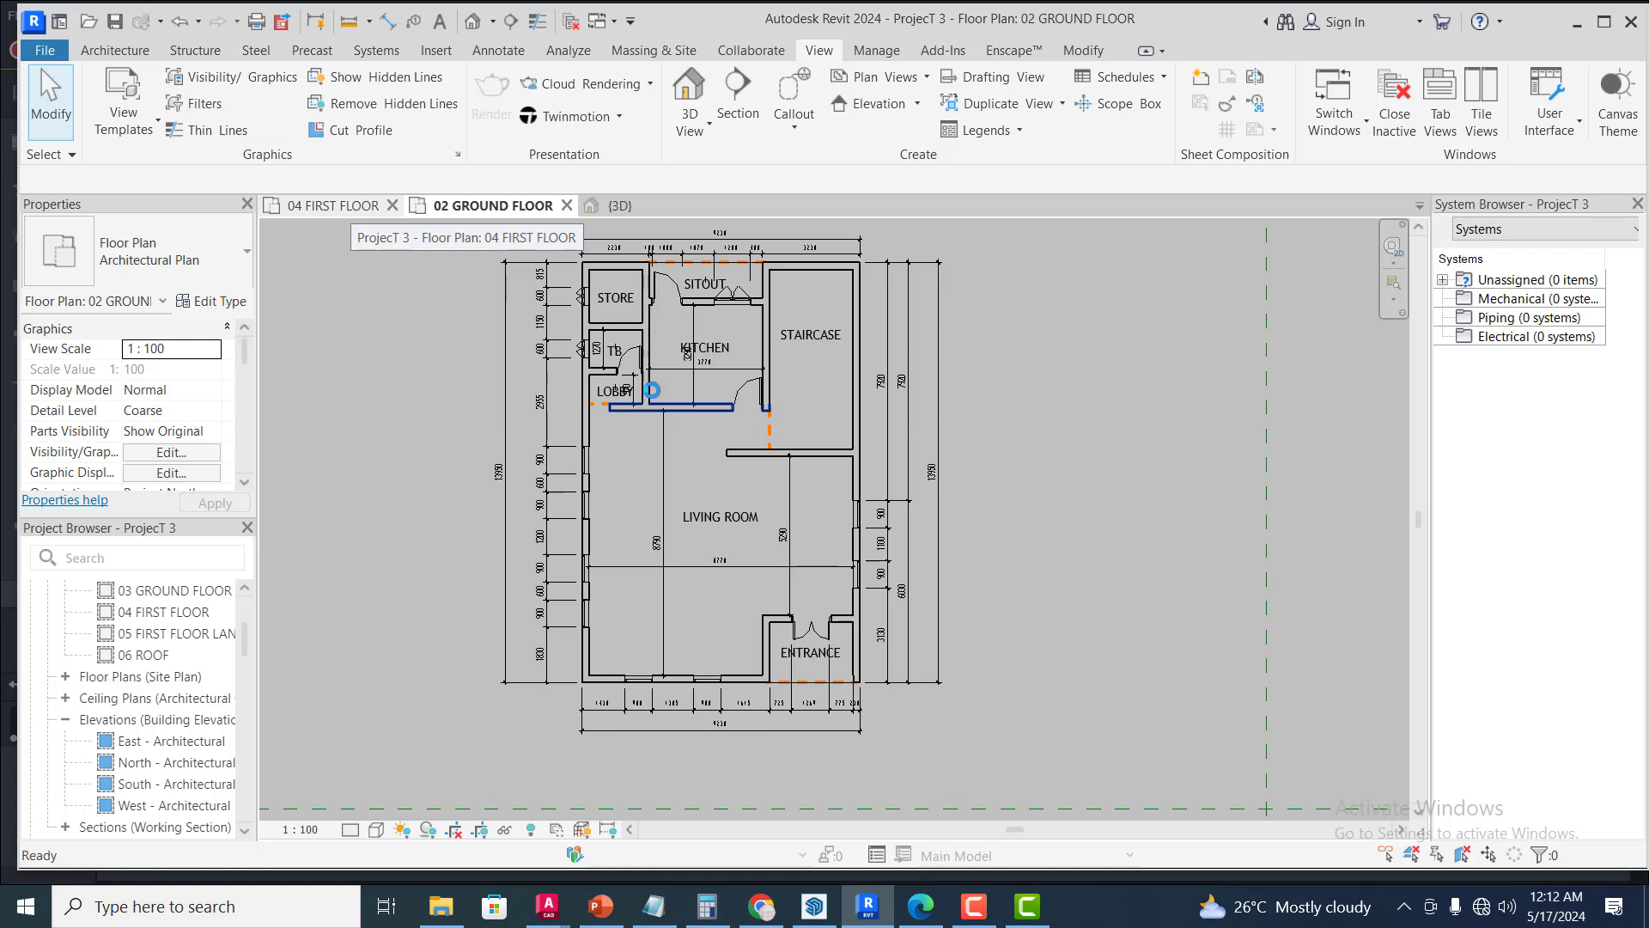
click(352, 208)
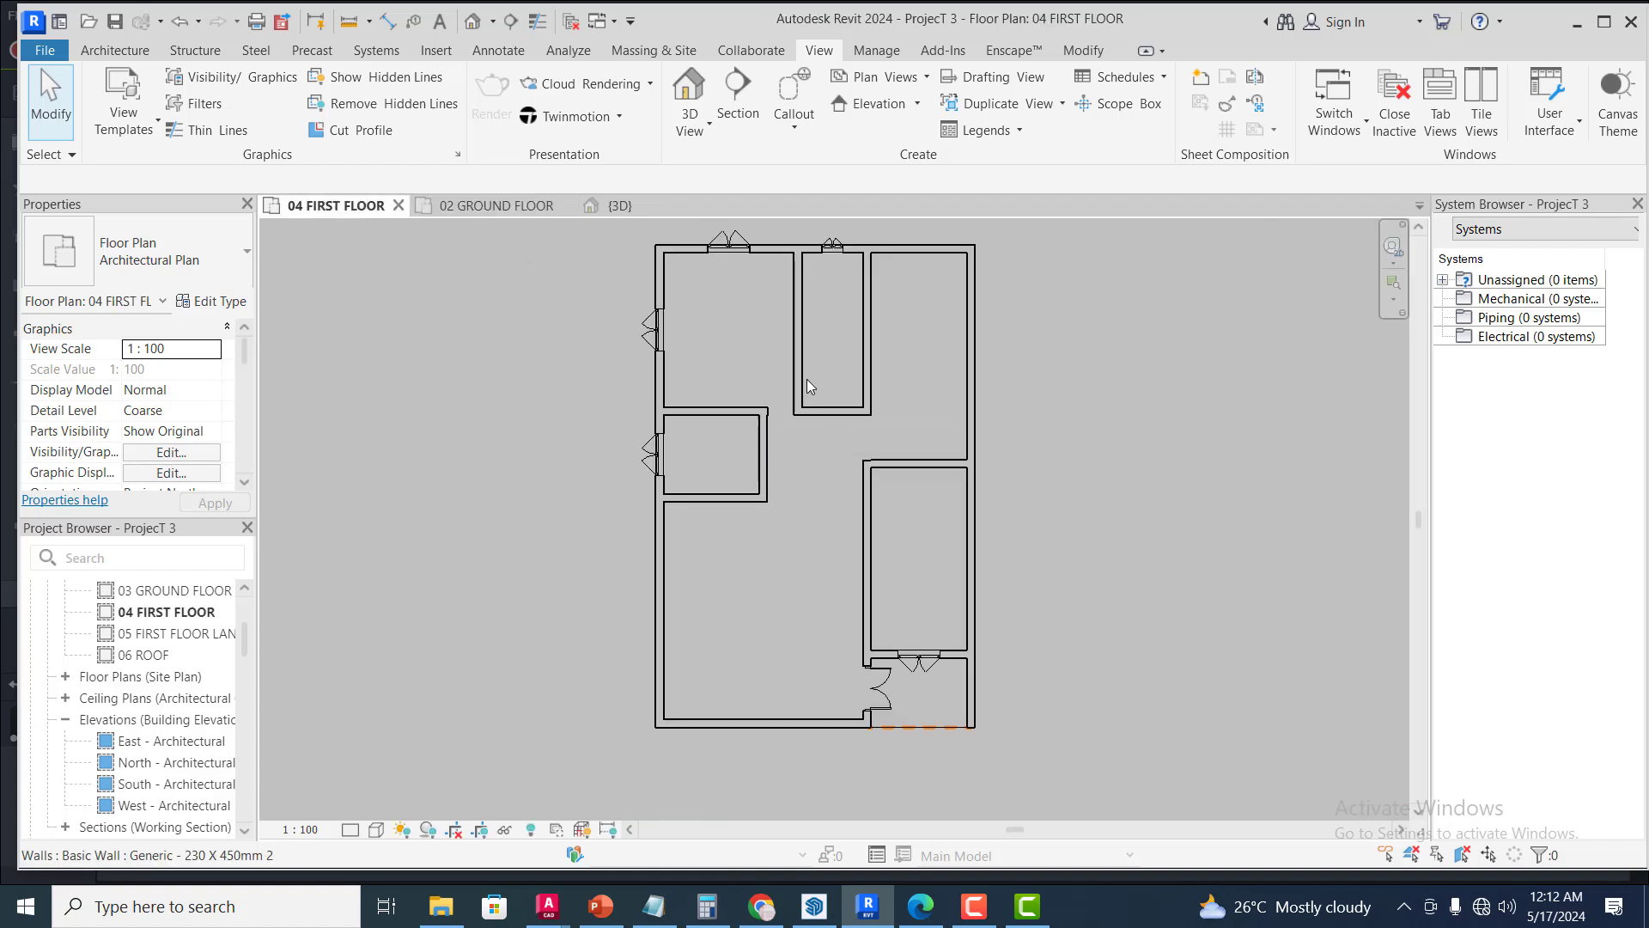
click(493, 208)
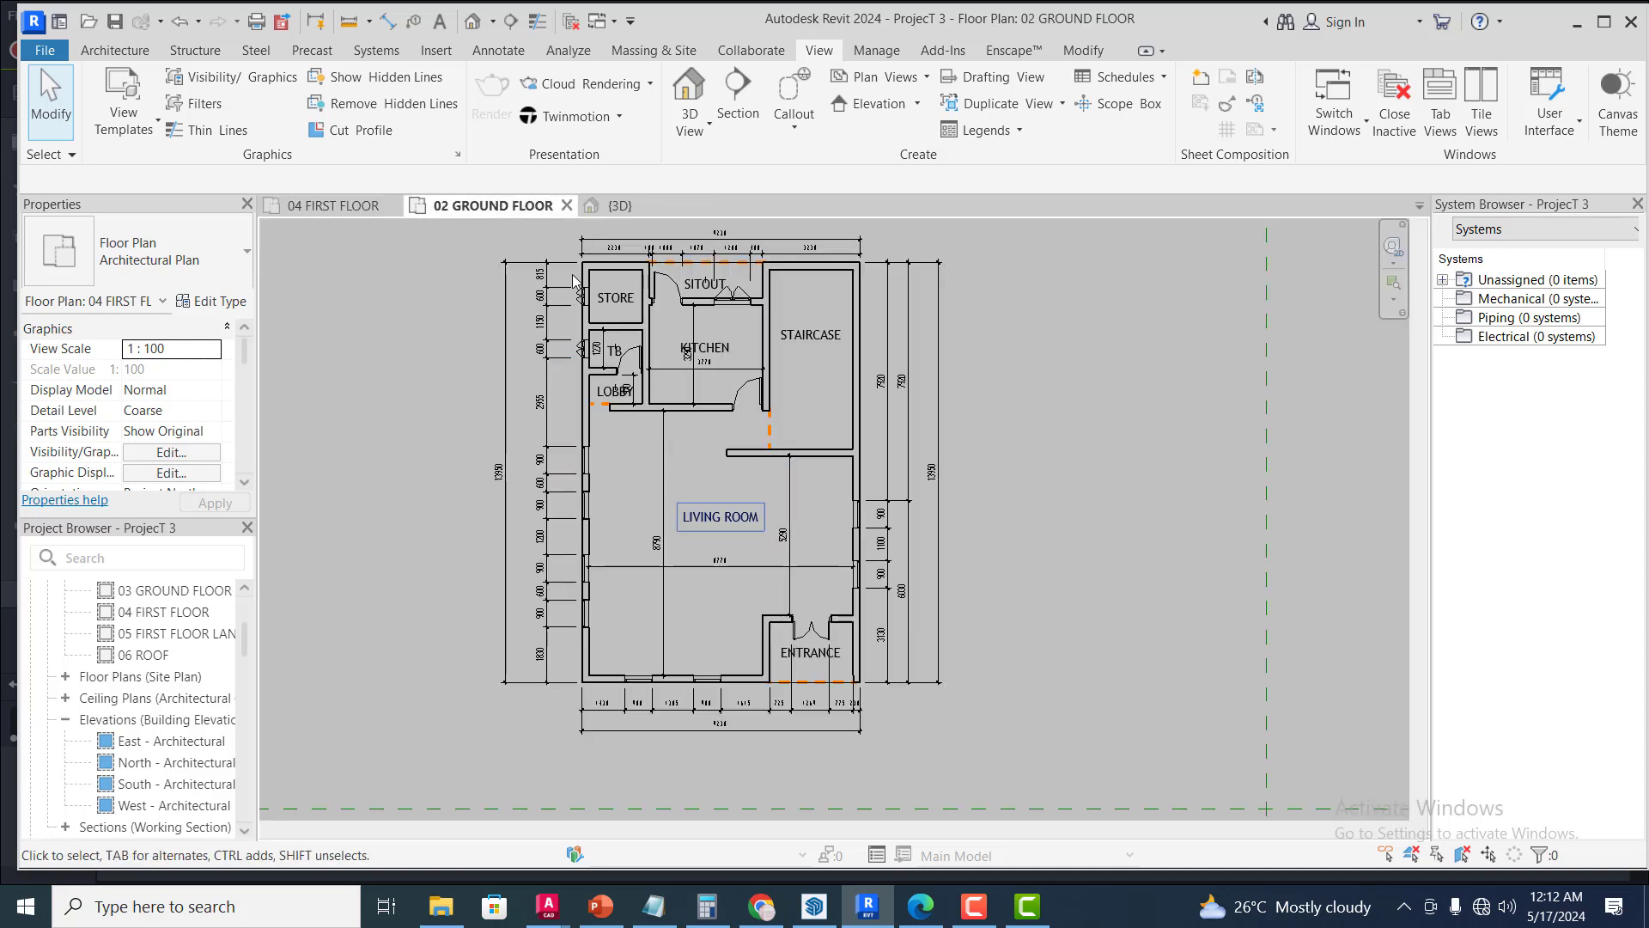
click(334, 207)
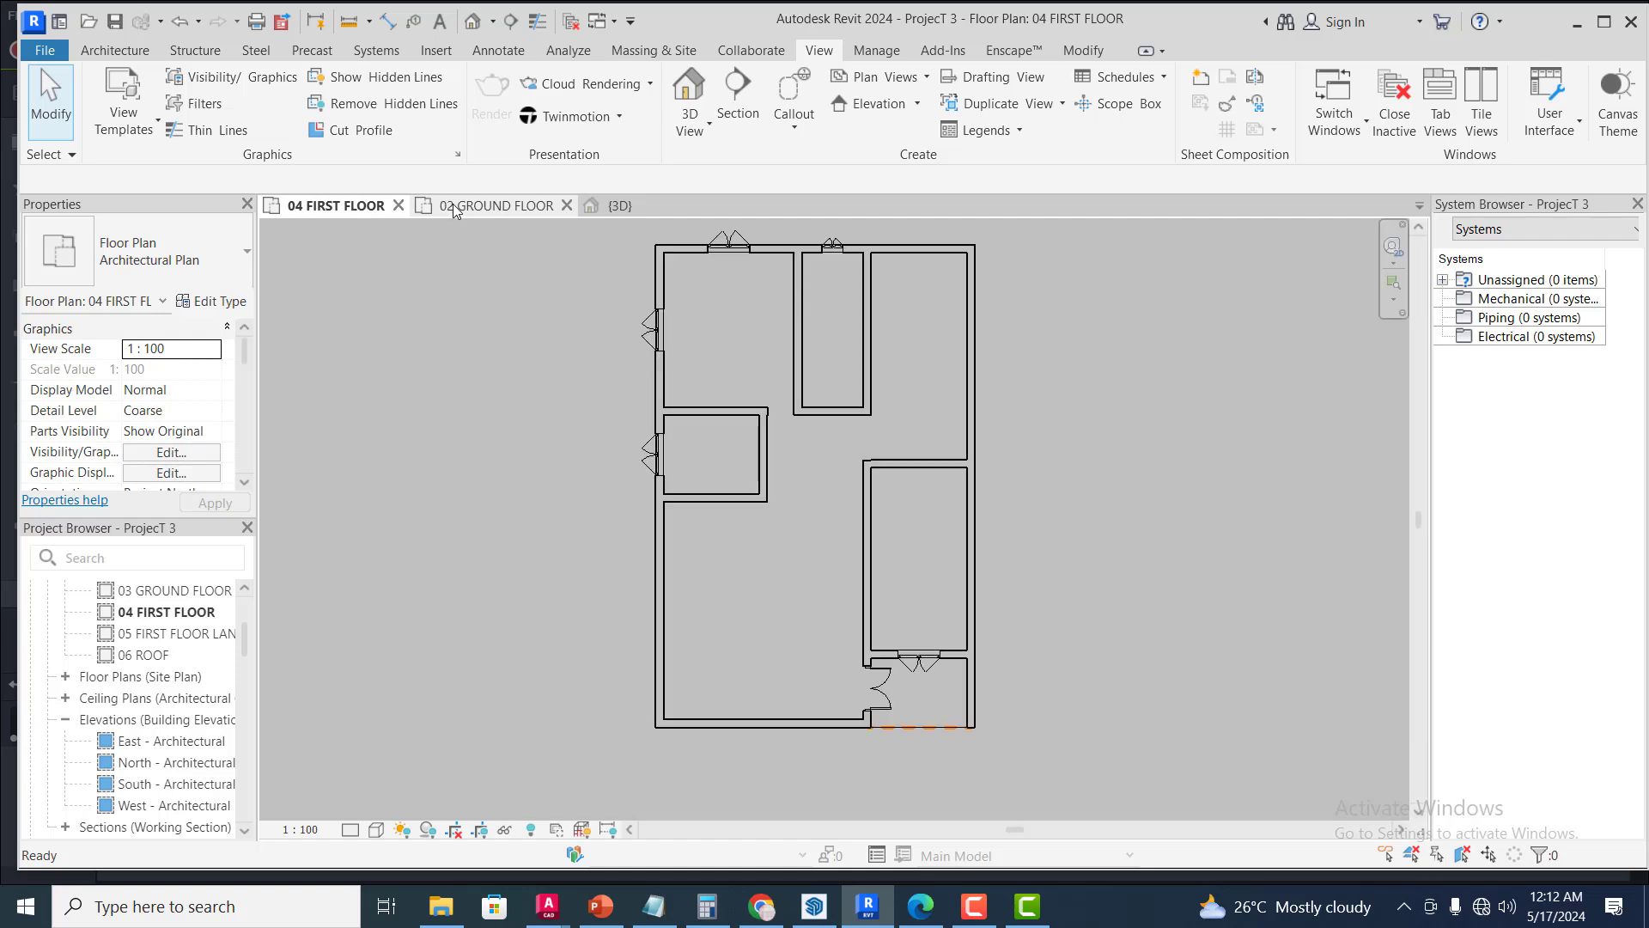
click(455, 207)
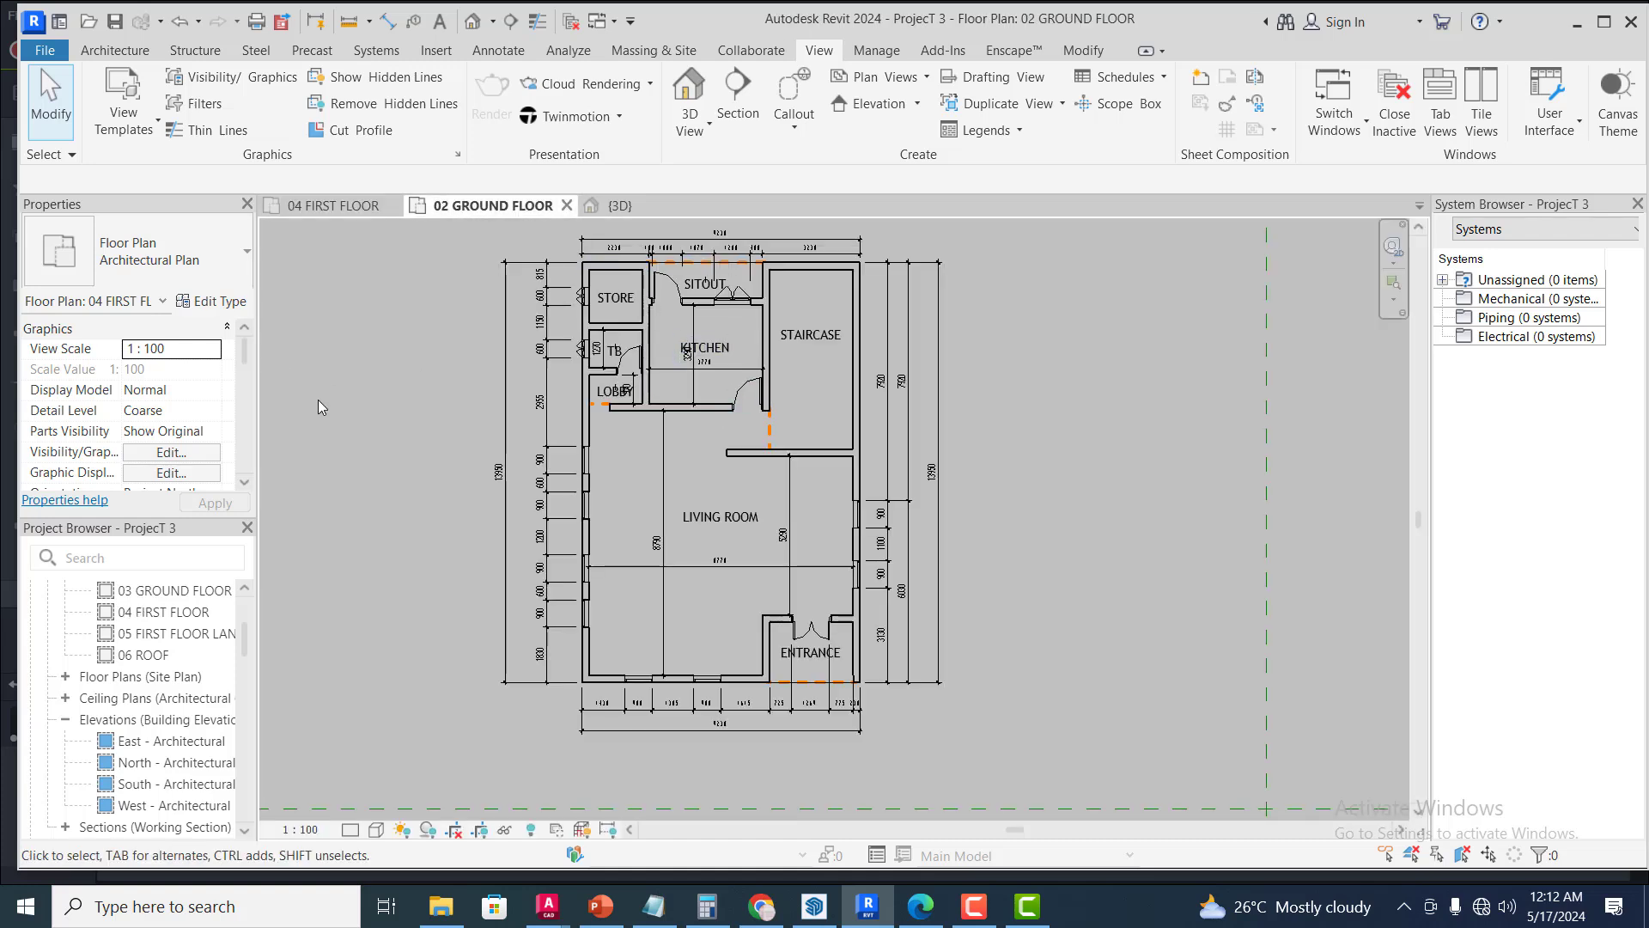
scroll(354, 436, down, 2)
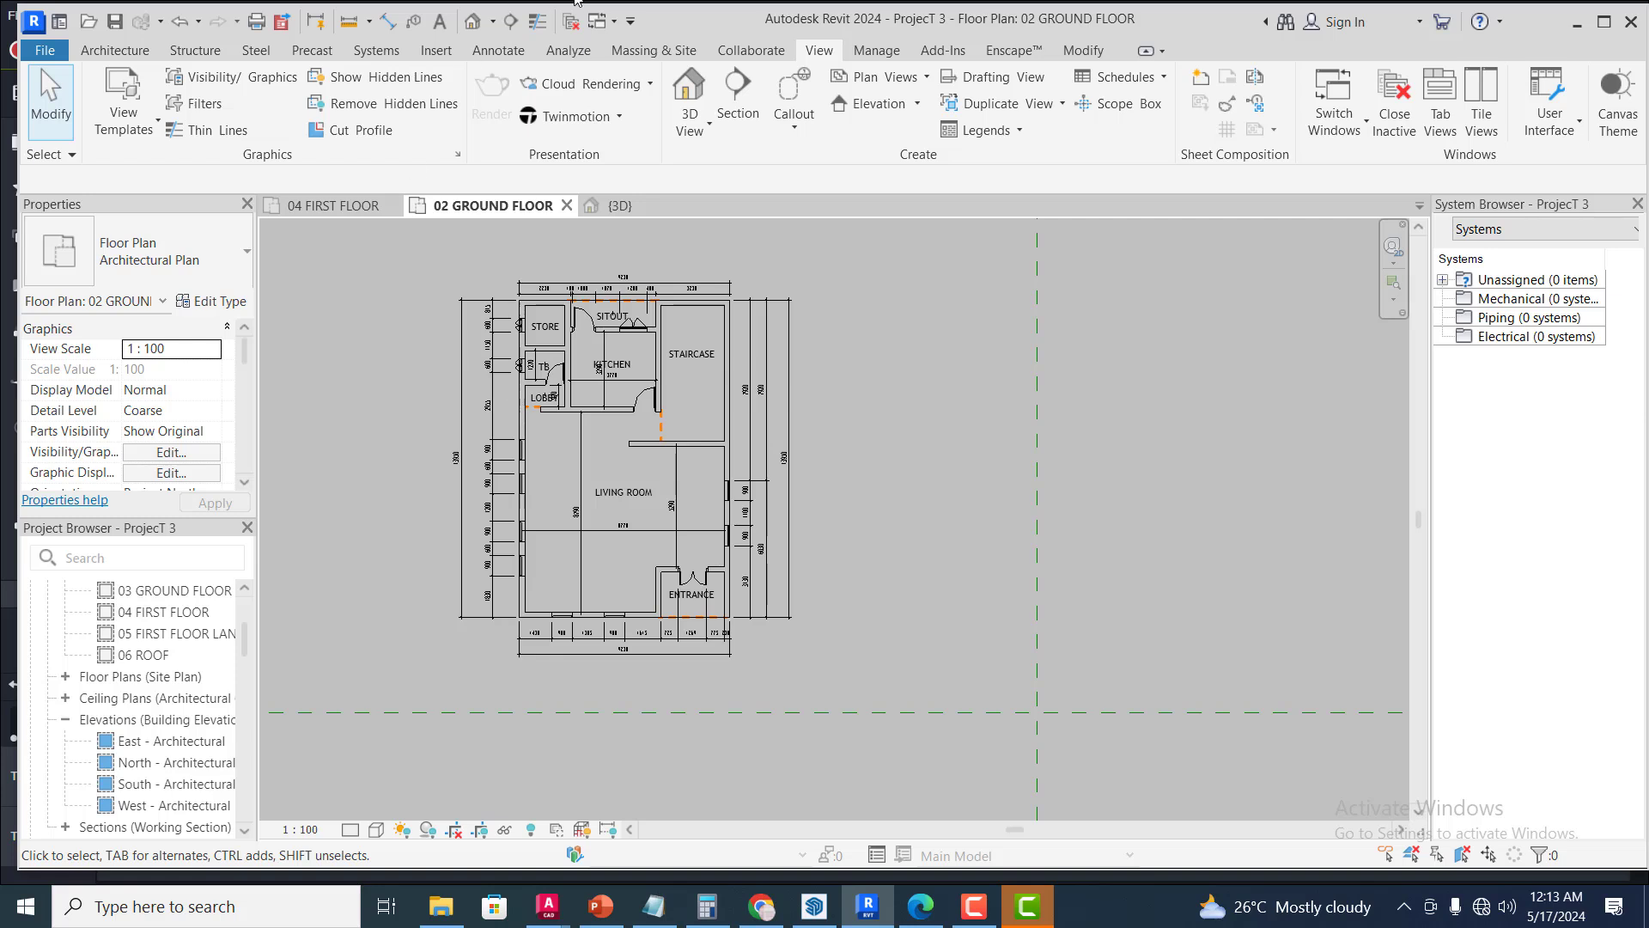
Start a new schedule for the project and save the project when the reminder appears
click(1166, 78)
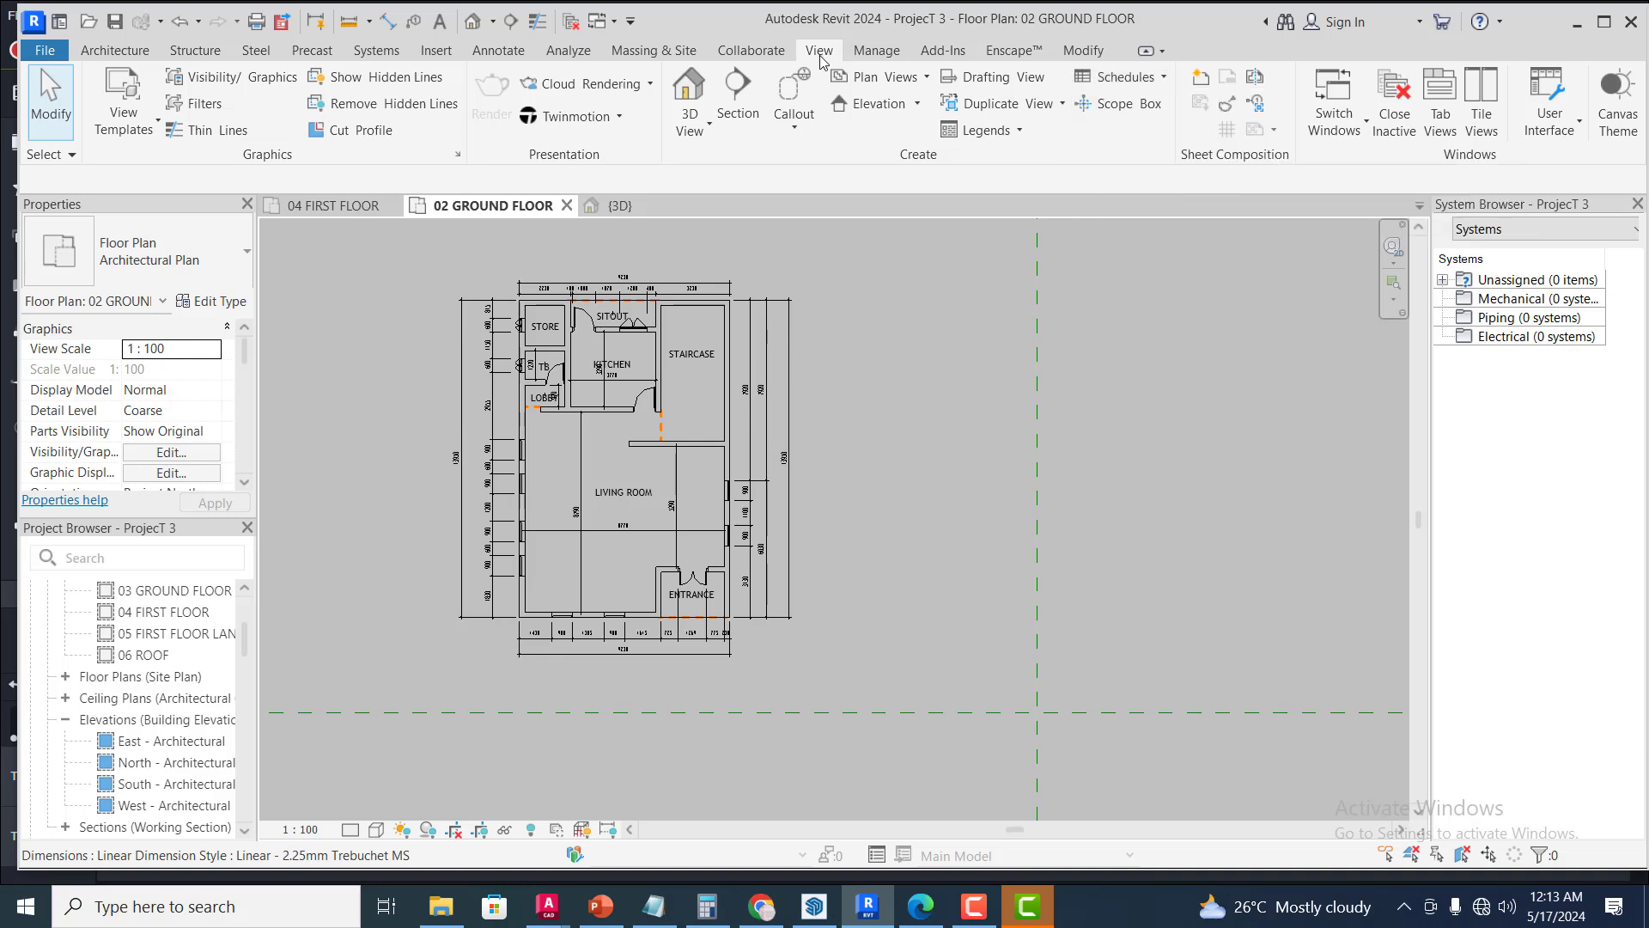
click(1162, 77)
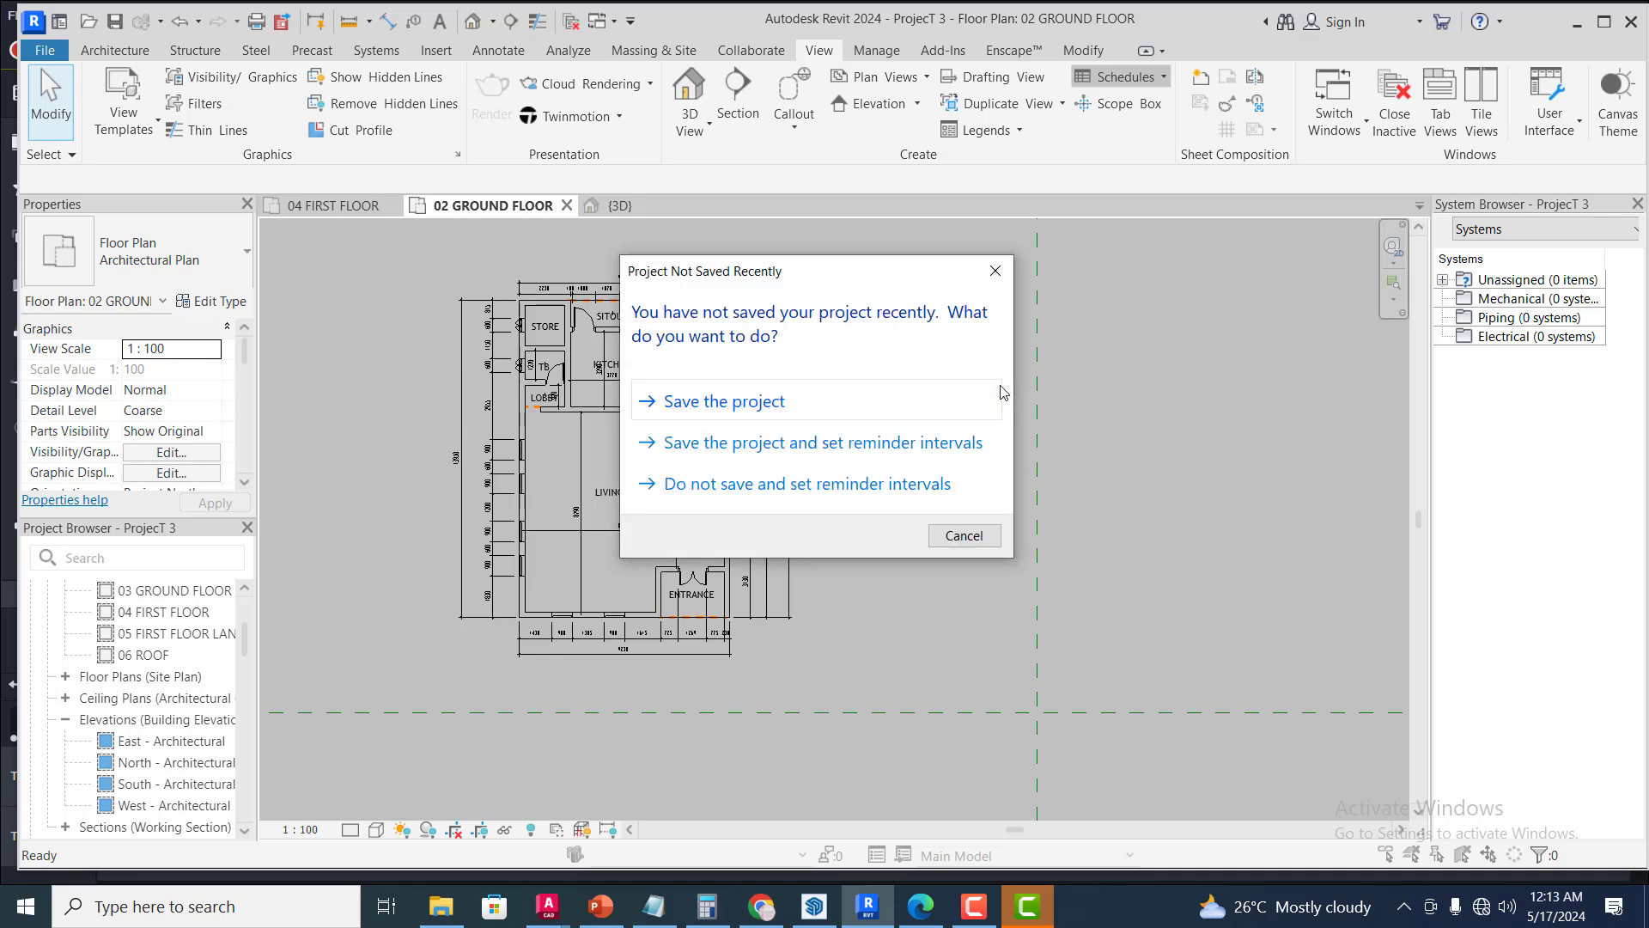
click(817, 400)
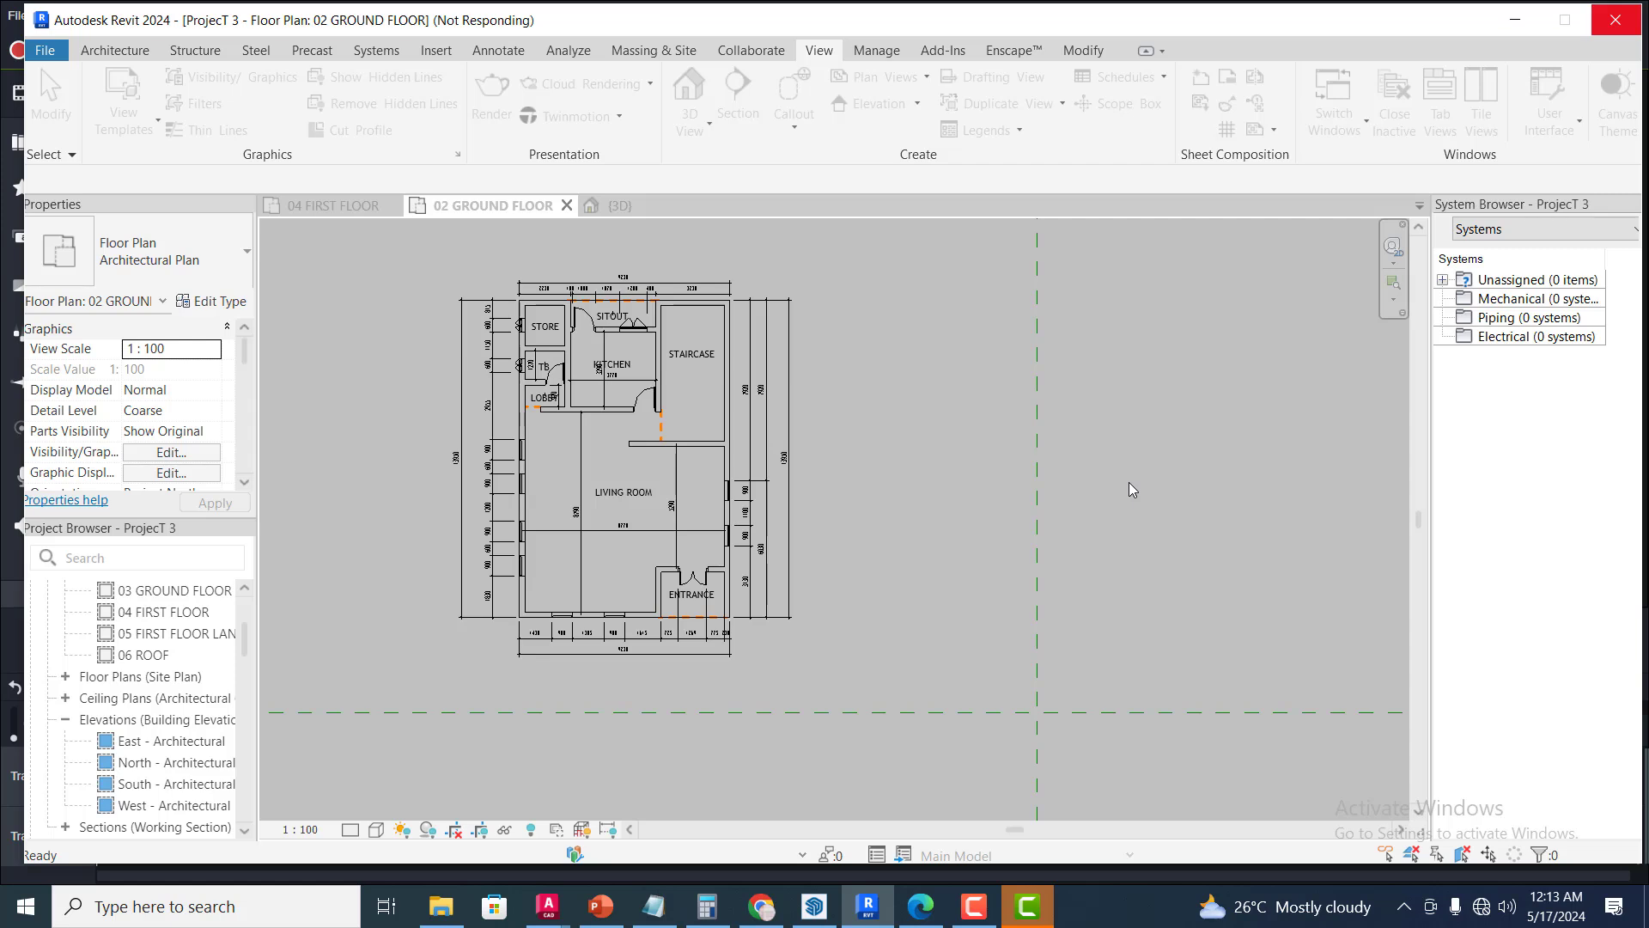
click(971, 909)
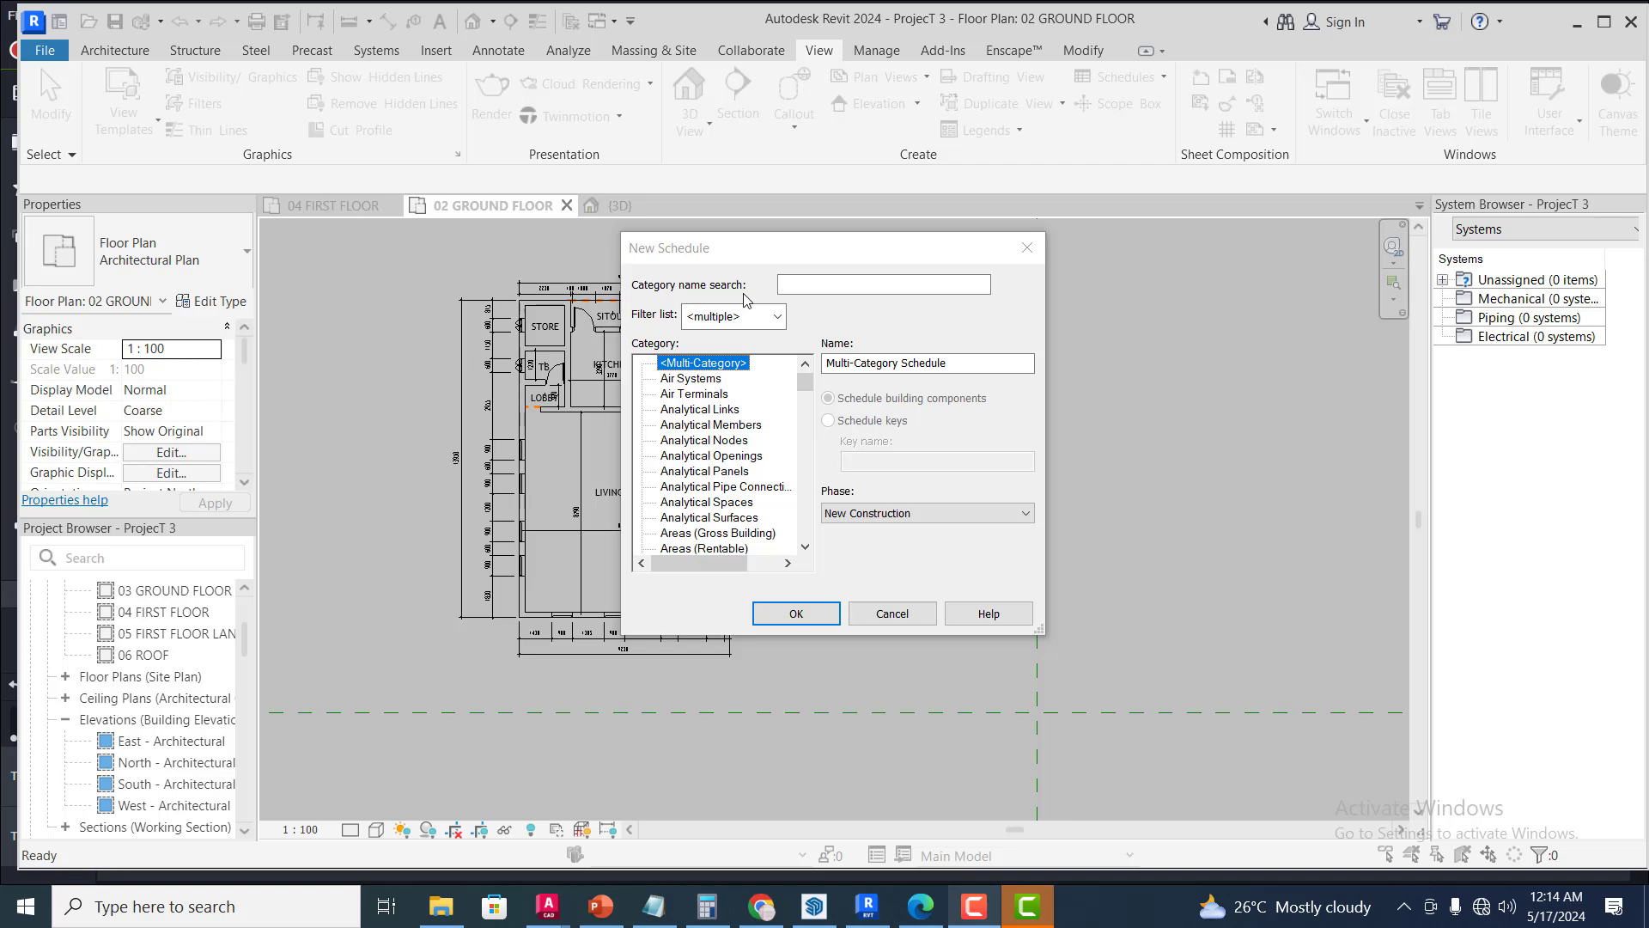
Browse the element categories available for the new schedule, from Air Systems down to Roads
click(805, 547)
click(804, 547)
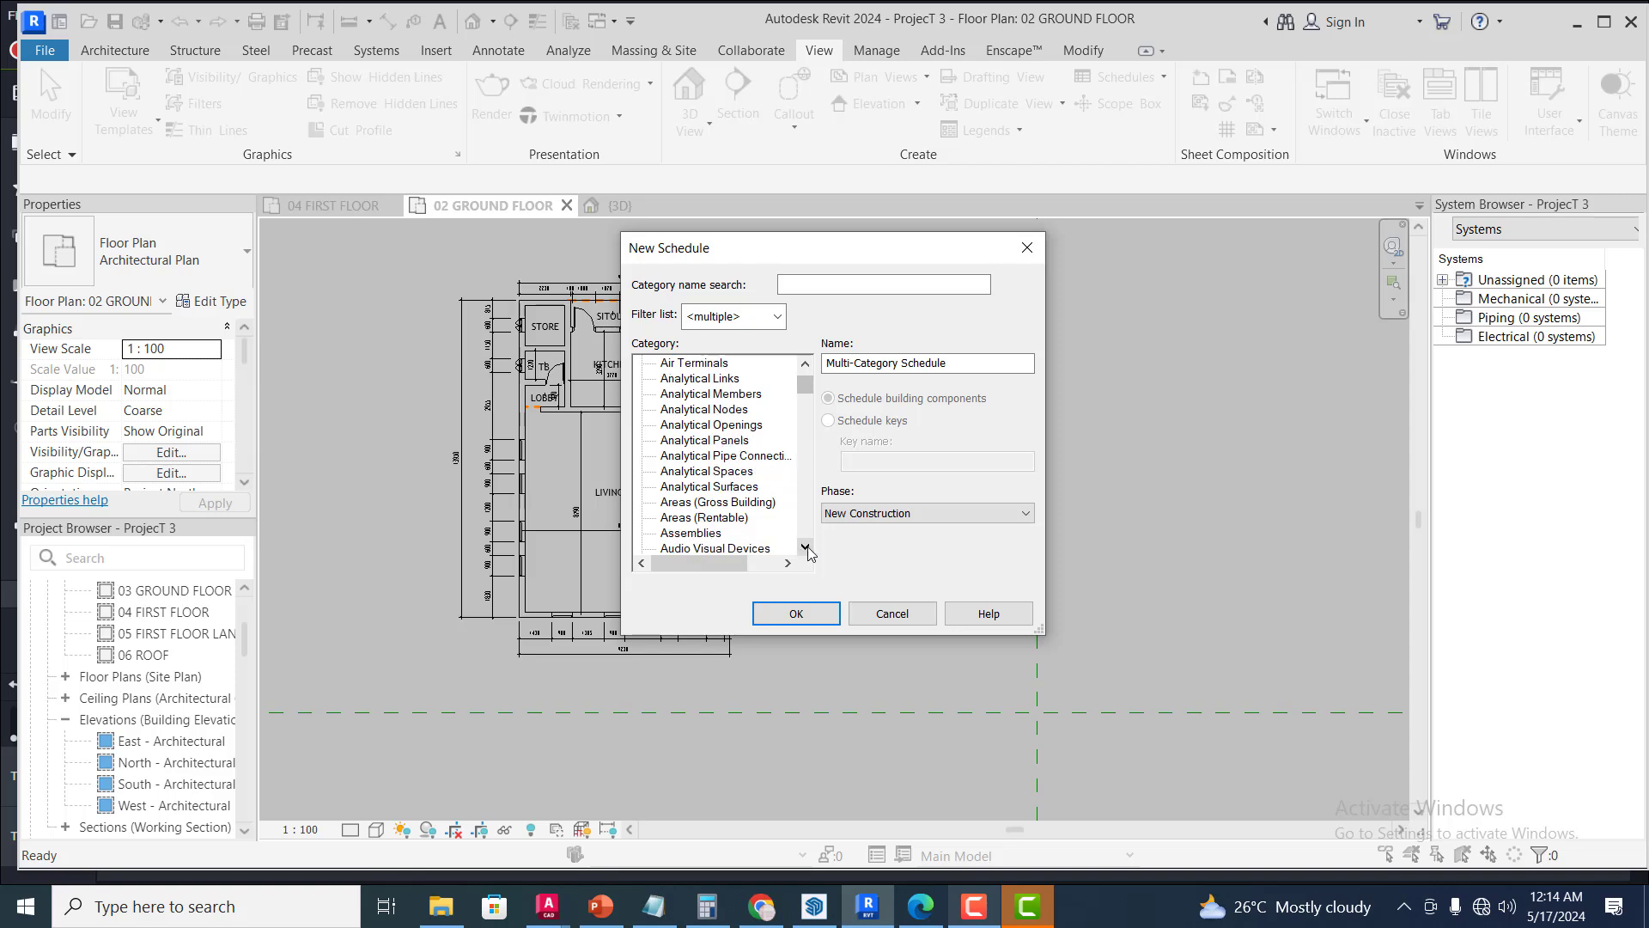
click(805, 548)
click(804, 547)
click(804, 547)
click(805, 547)
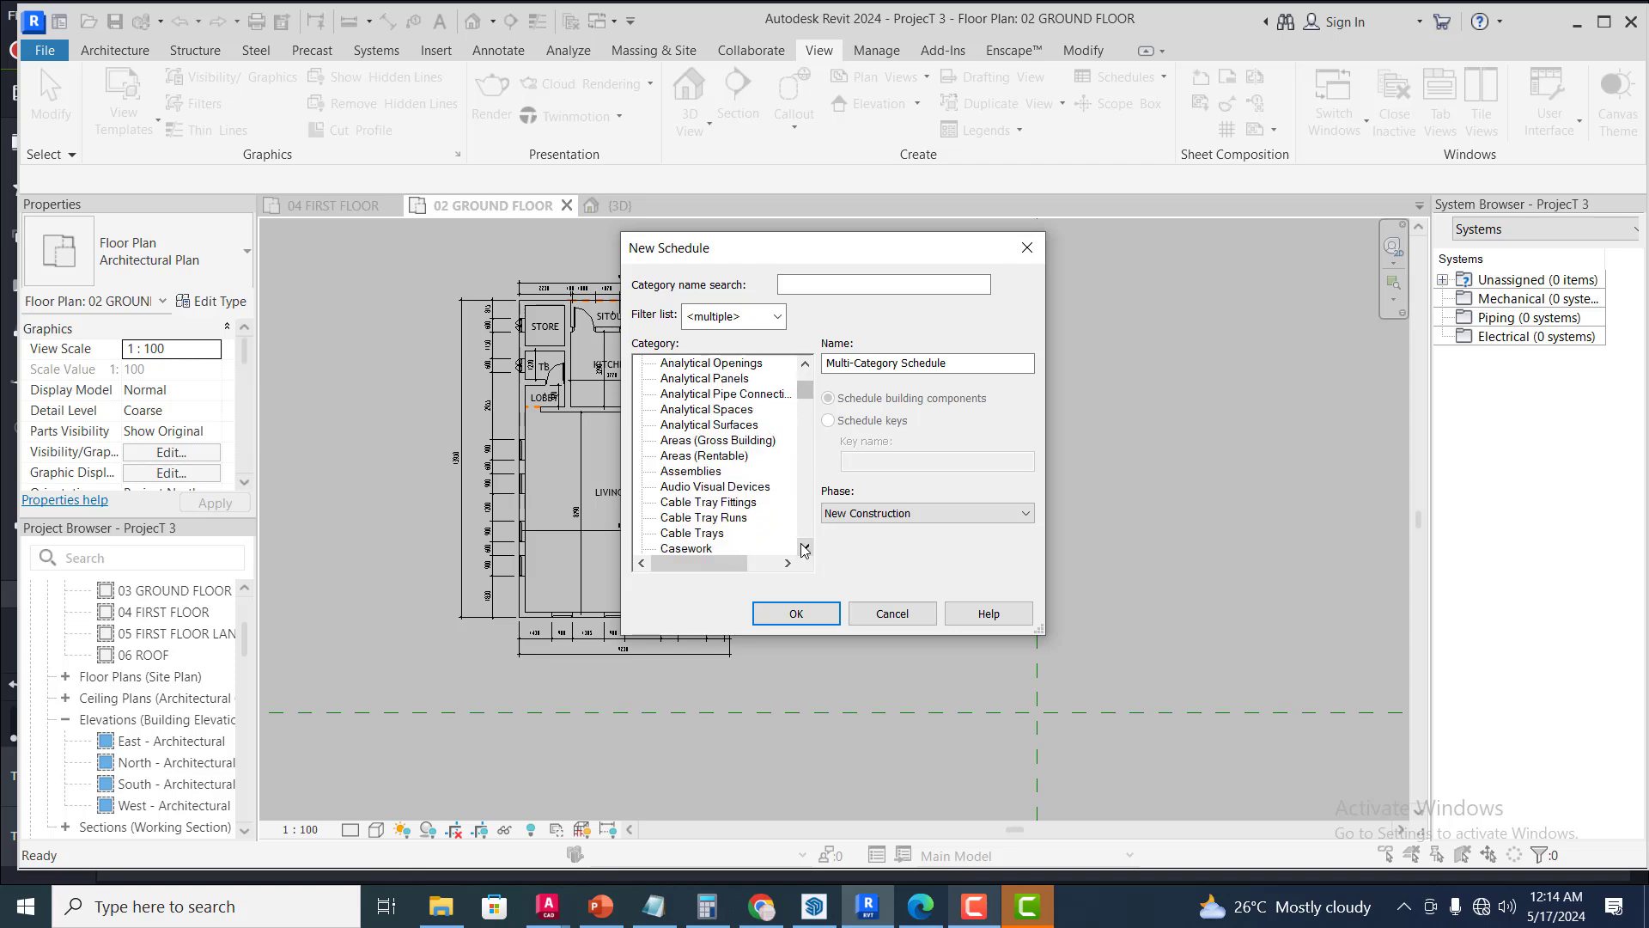
click(805, 547)
click(805, 547)
click(805, 547)
click(804, 547)
click(805, 547)
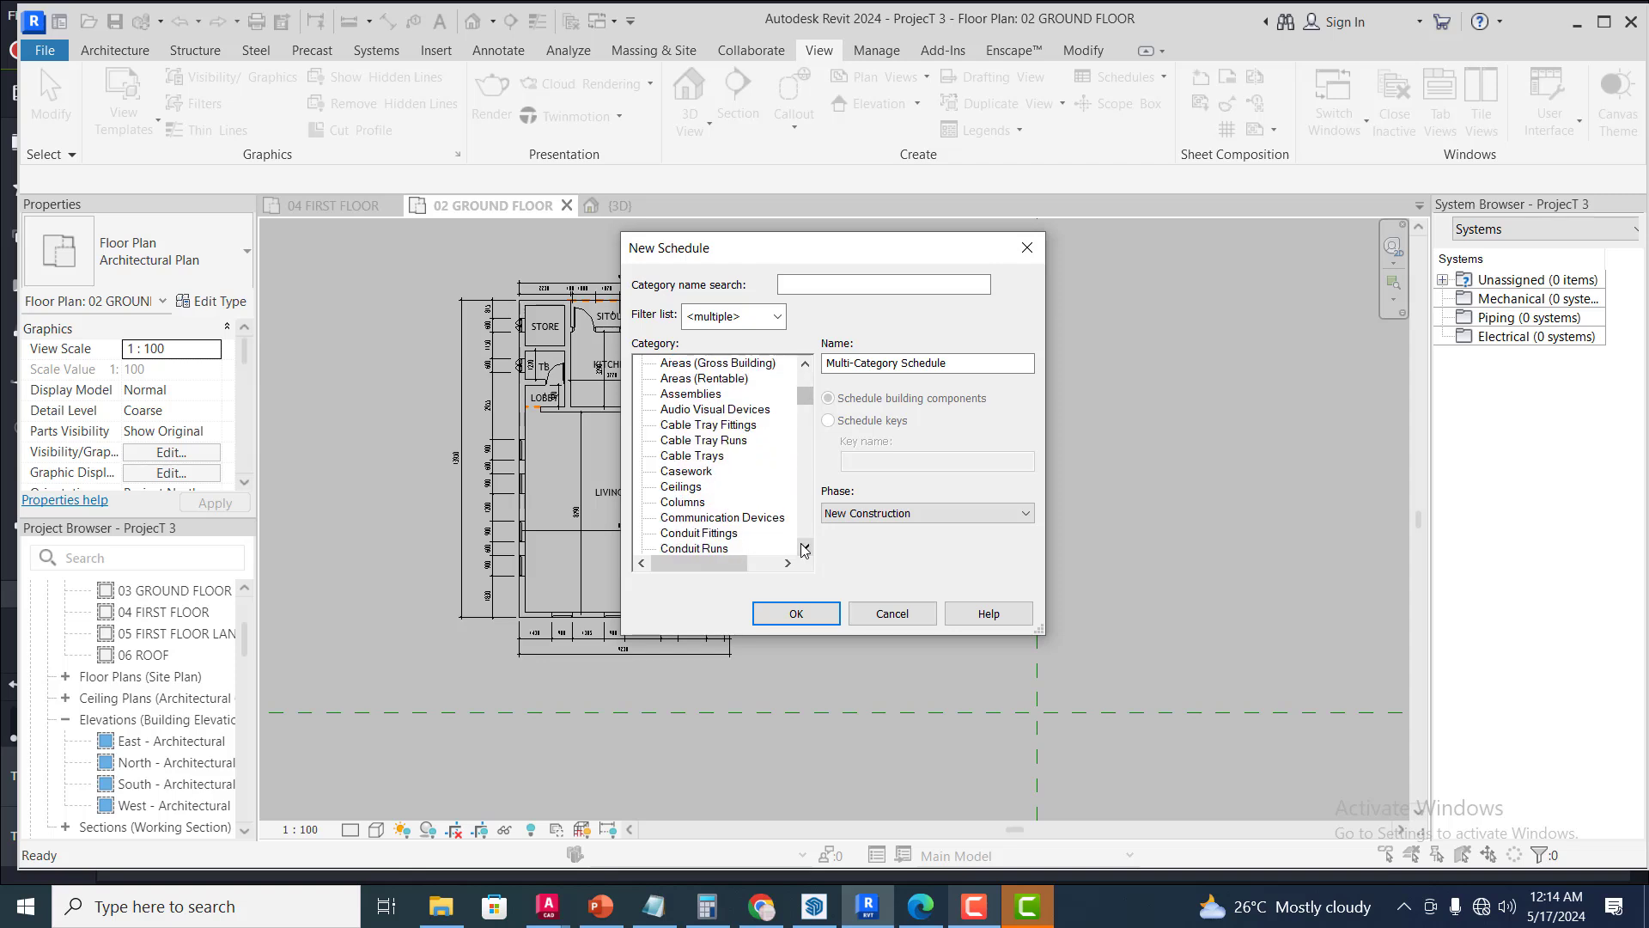
click(805, 547)
click(805, 547)
click(804, 547)
click(805, 547)
click(804, 547)
click(805, 547)
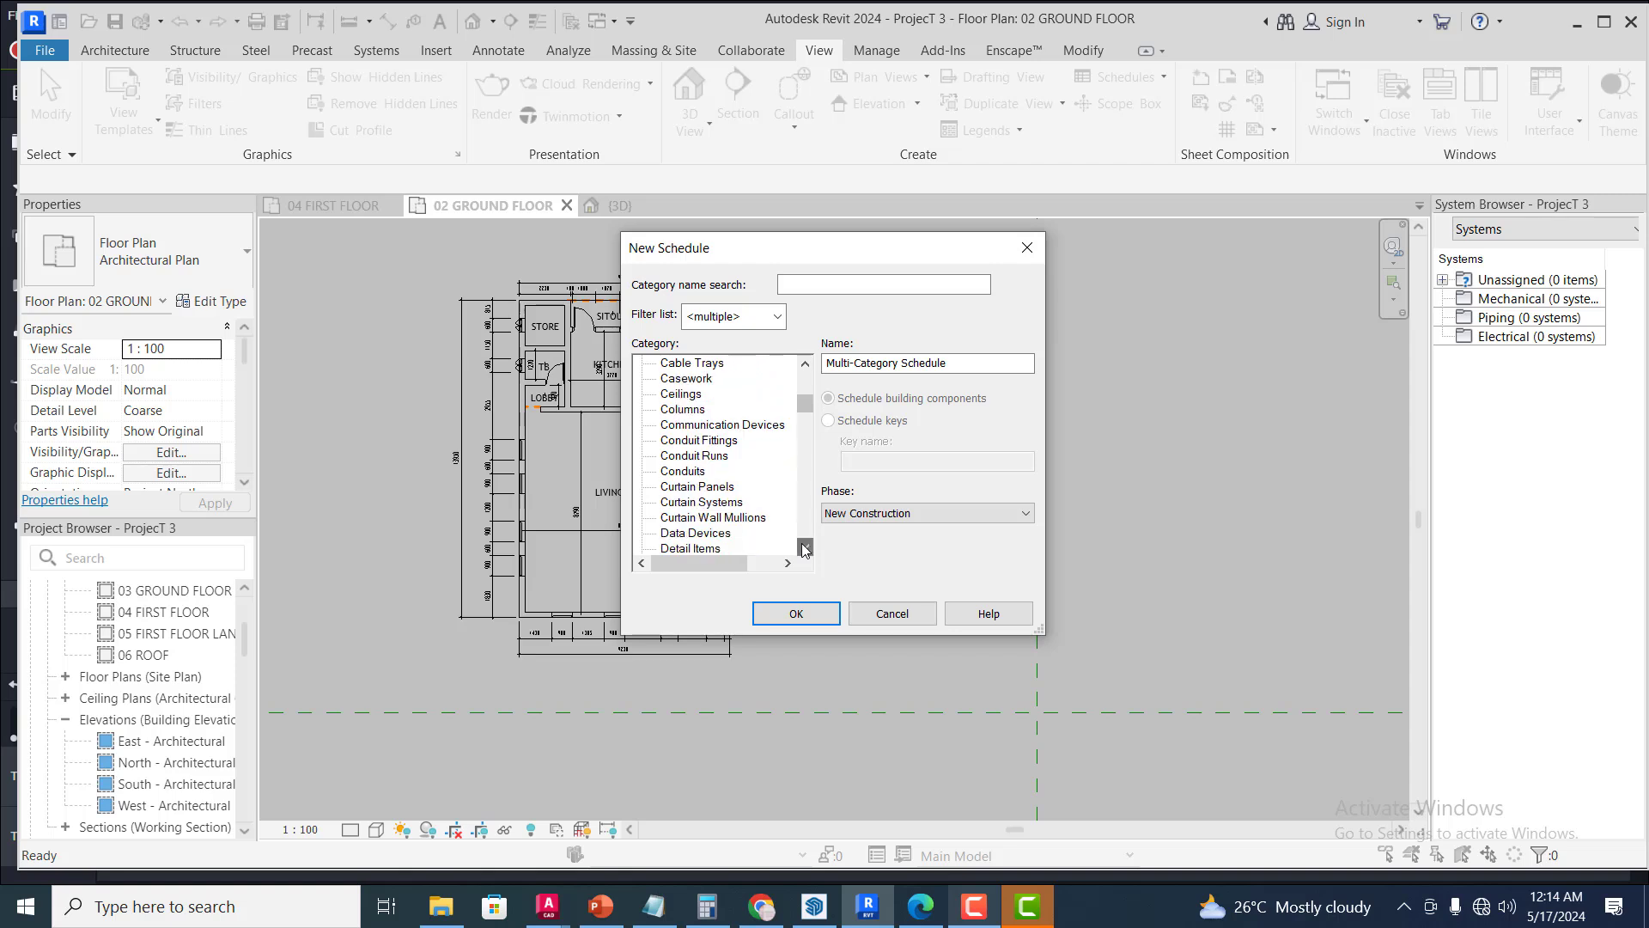
click(805, 548)
click(804, 547)
click(804, 547)
click(805, 547)
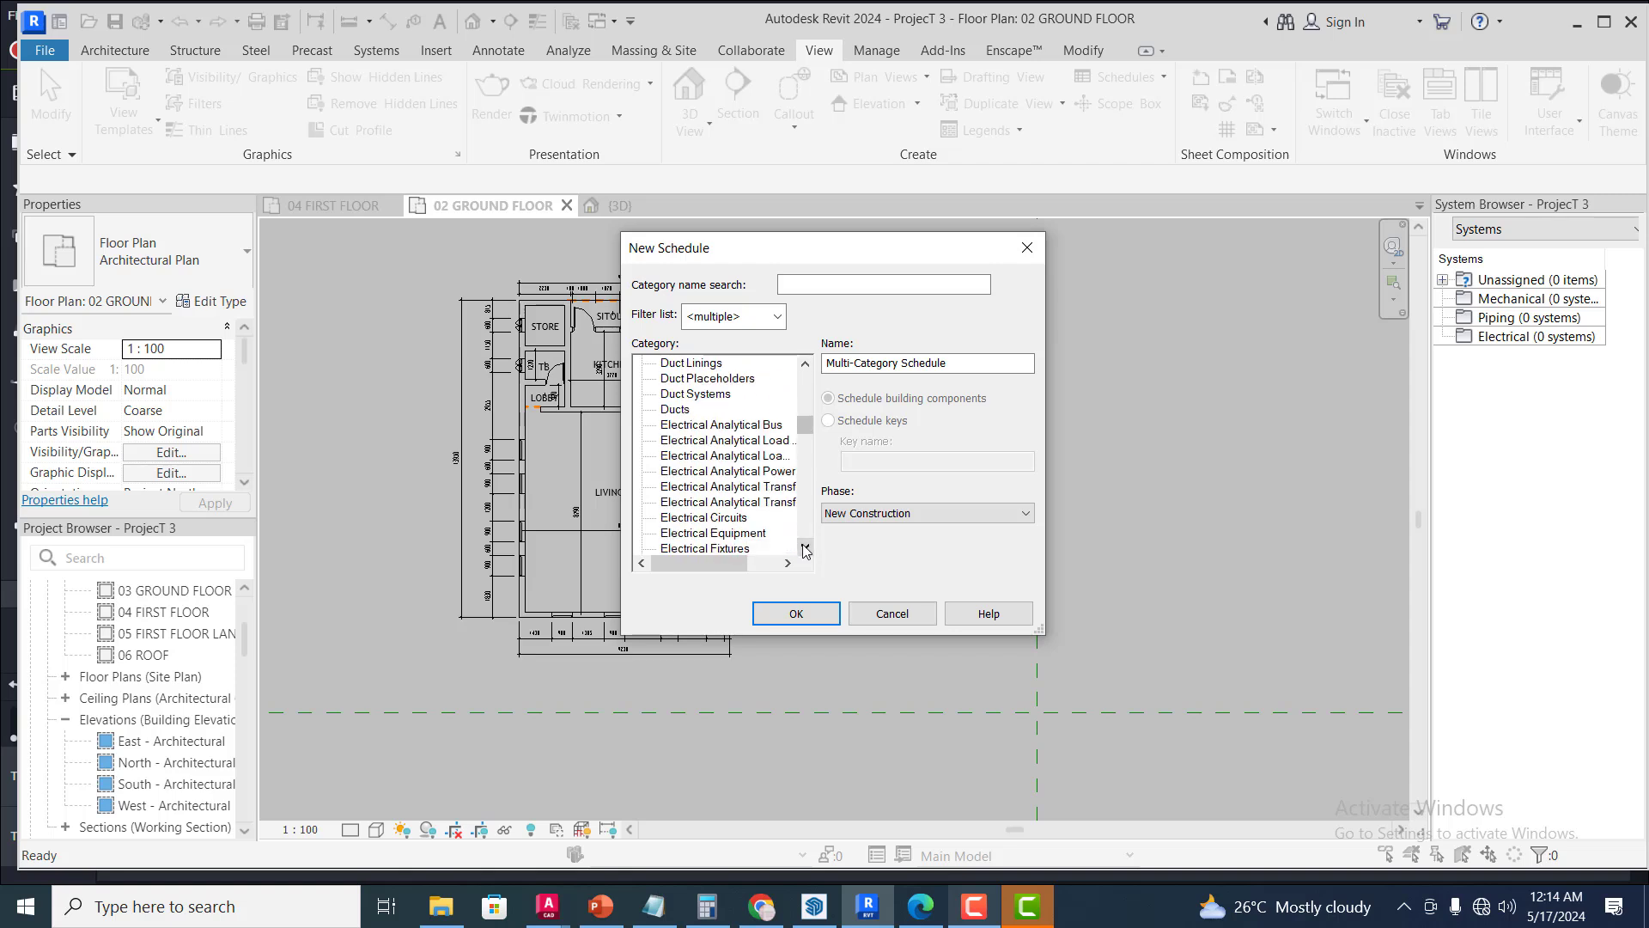
click(804, 546)
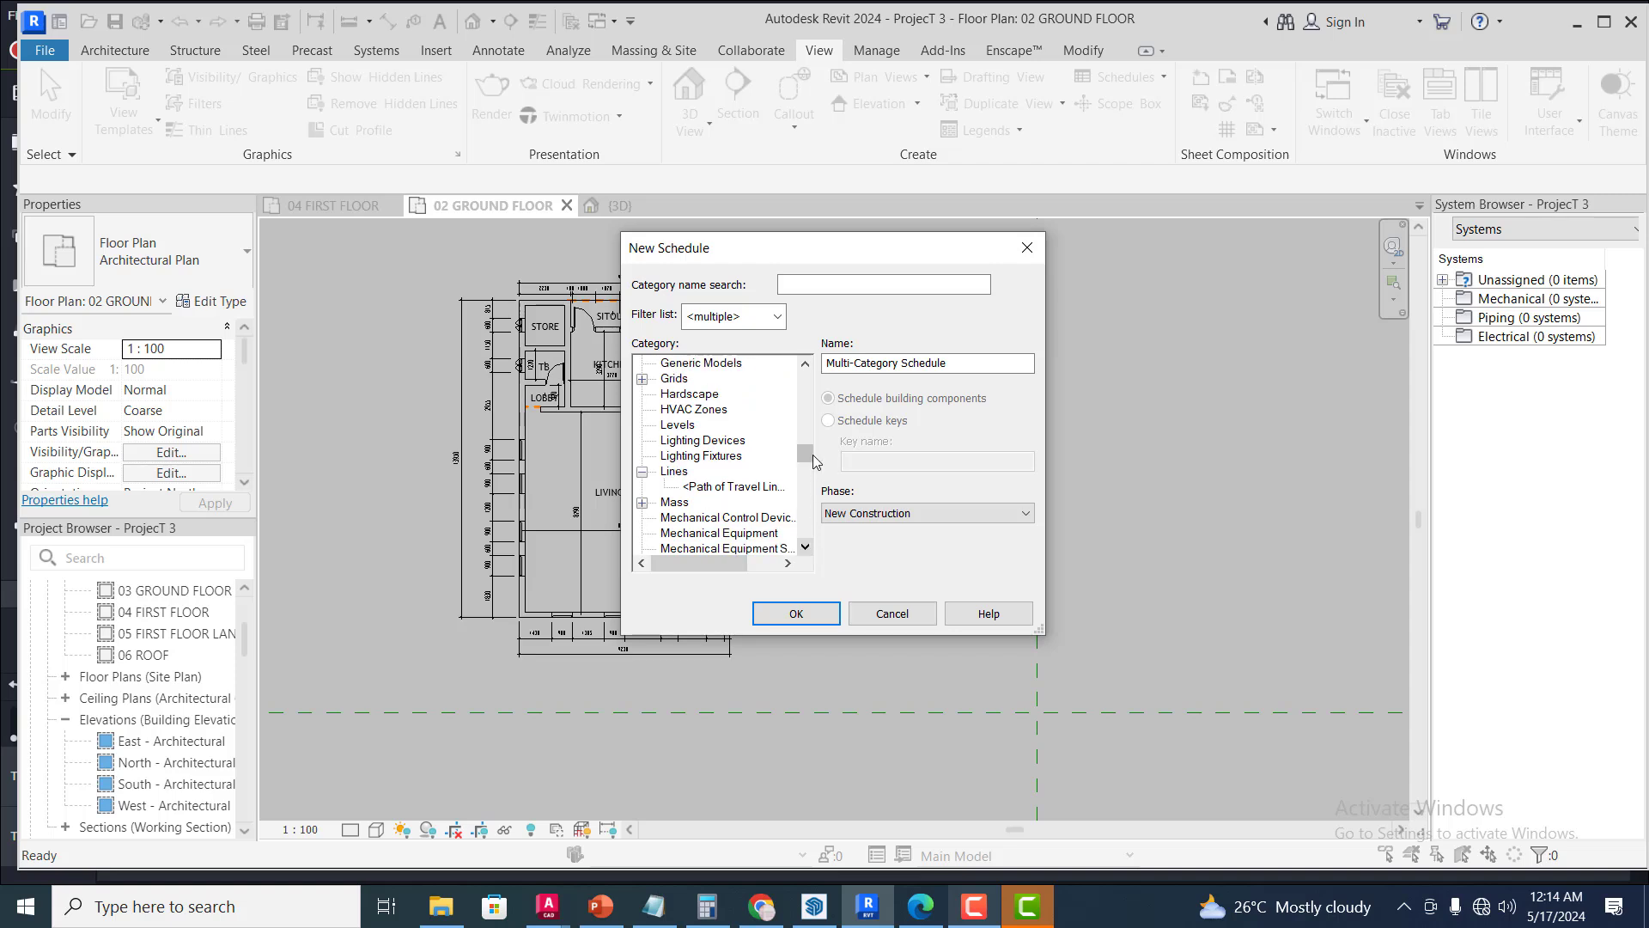
click(805, 547)
click(805, 547)
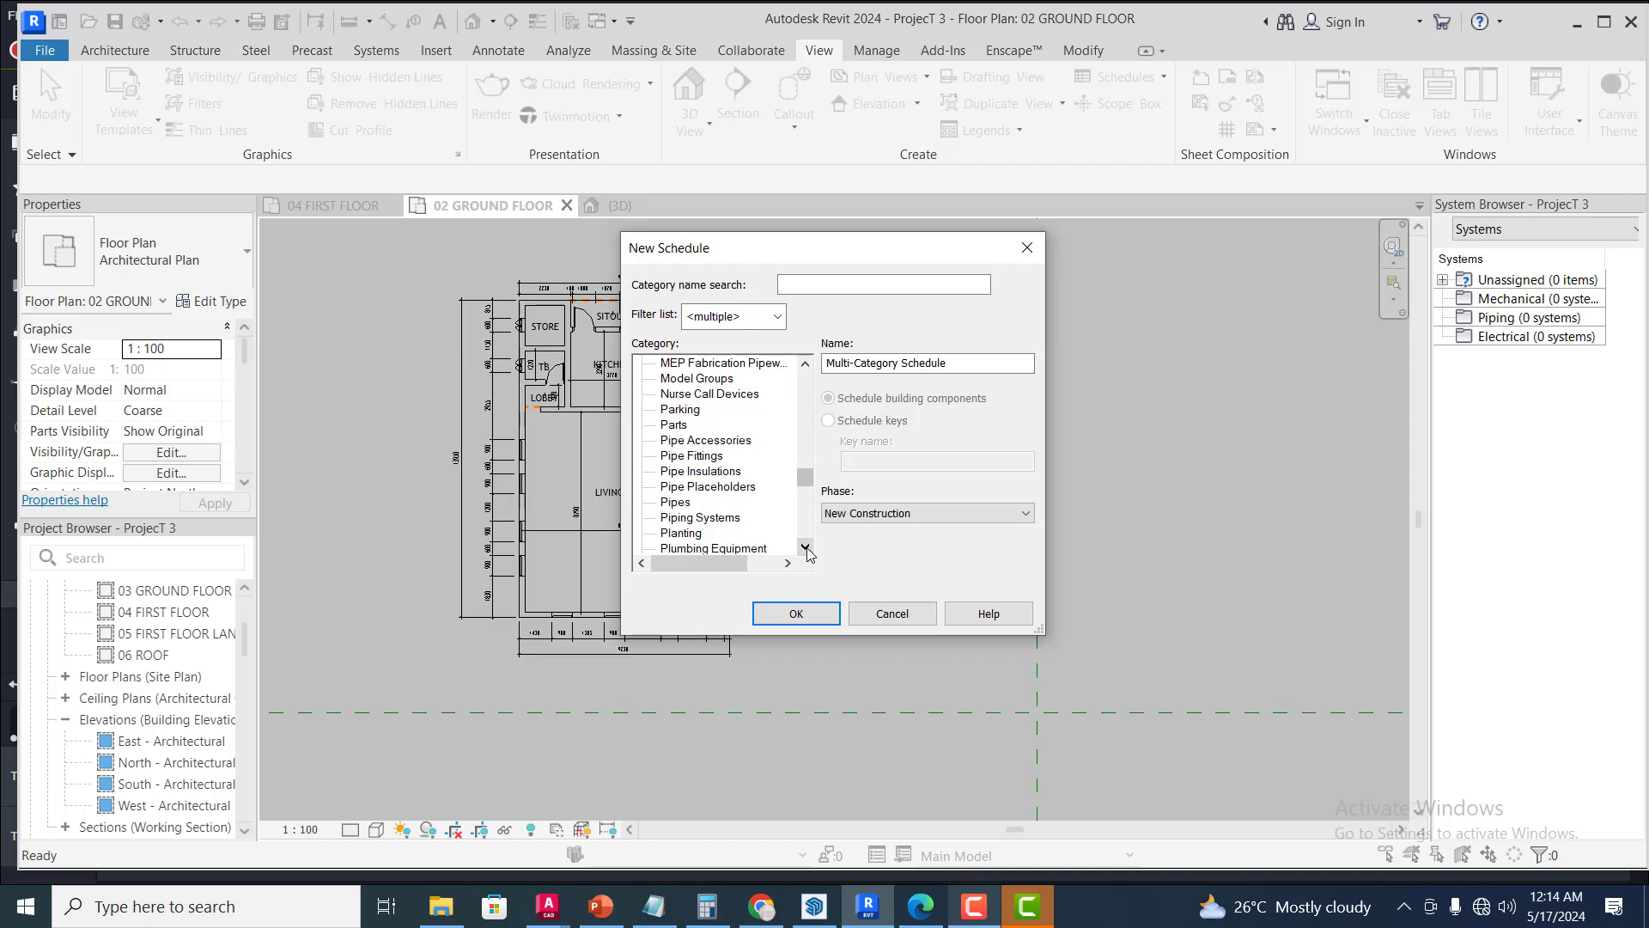
click(804, 547)
click(804, 547)
click(805, 547)
click(805, 547)
click(804, 547)
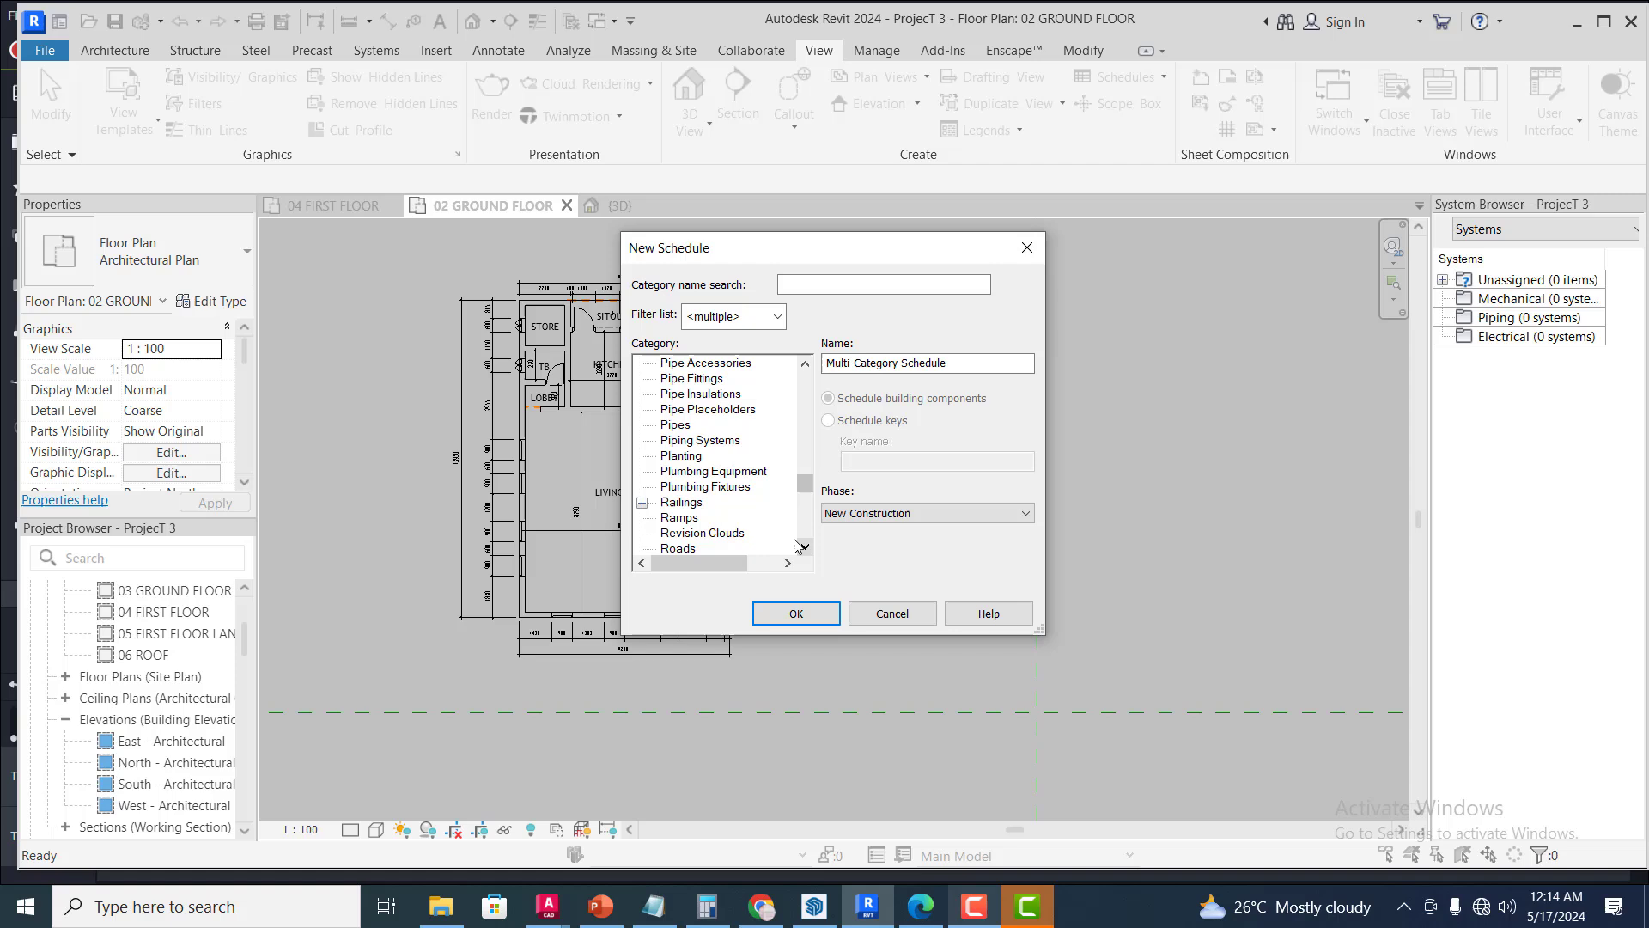
Create a building component schedule for the Doors category in the New Construction phase
click(804, 365)
click(805, 365)
click(805, 365)
click(805, 365)
click(804, 365)
click(805, 365)
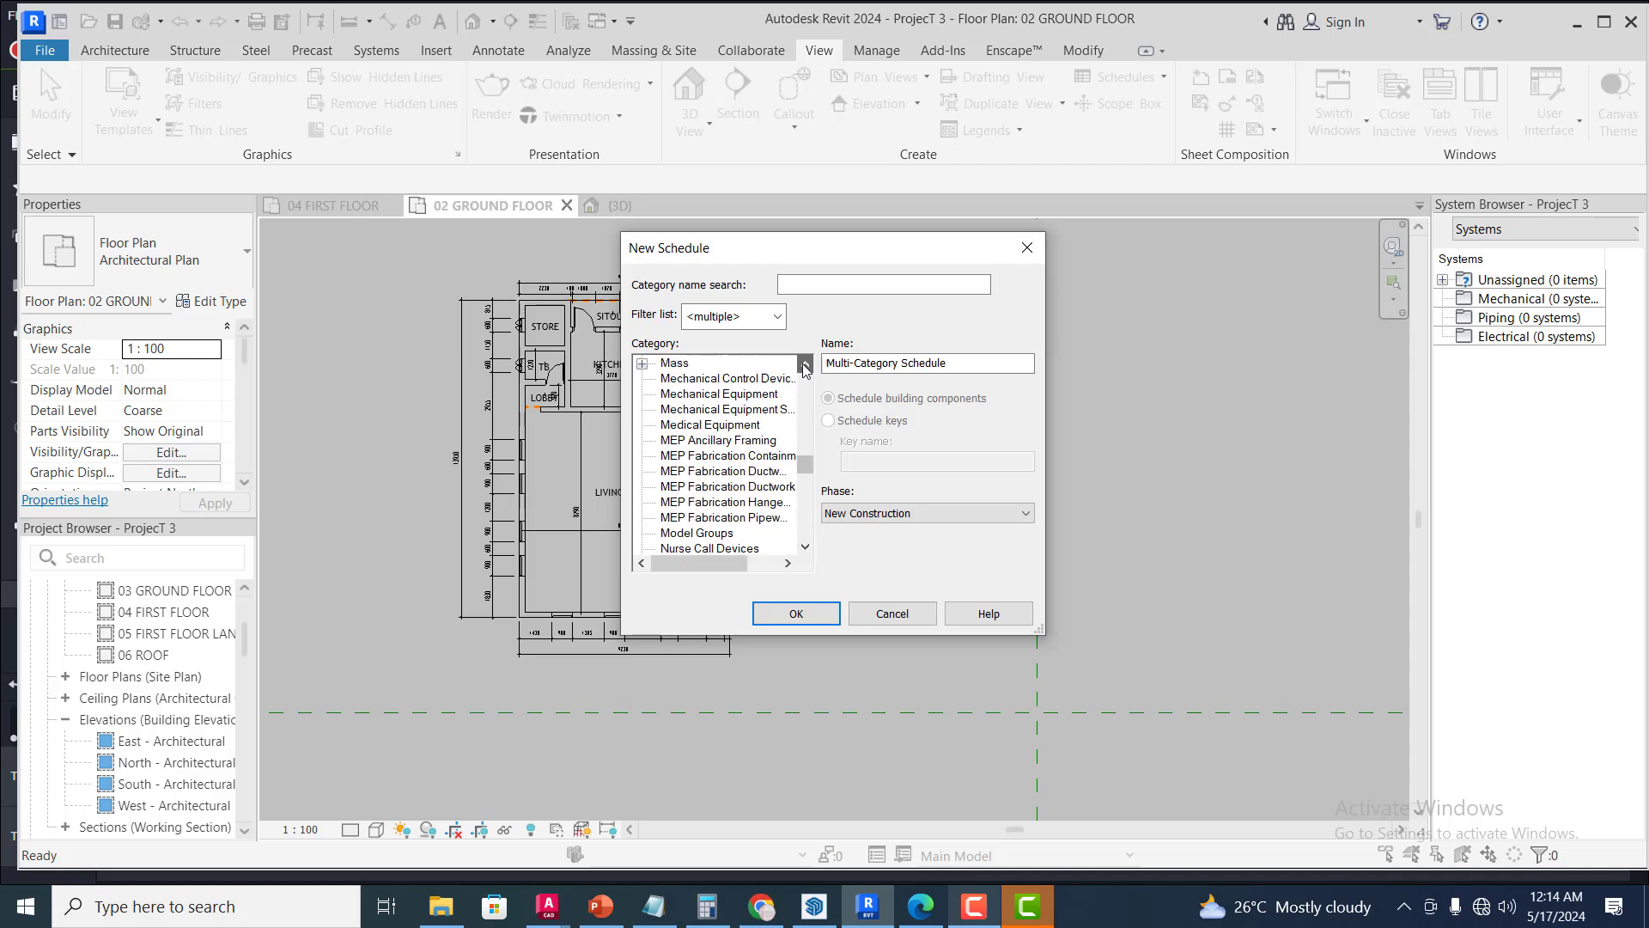
click(804, 365)
click(805, 365)
click(805, 365)
click(805, 365)
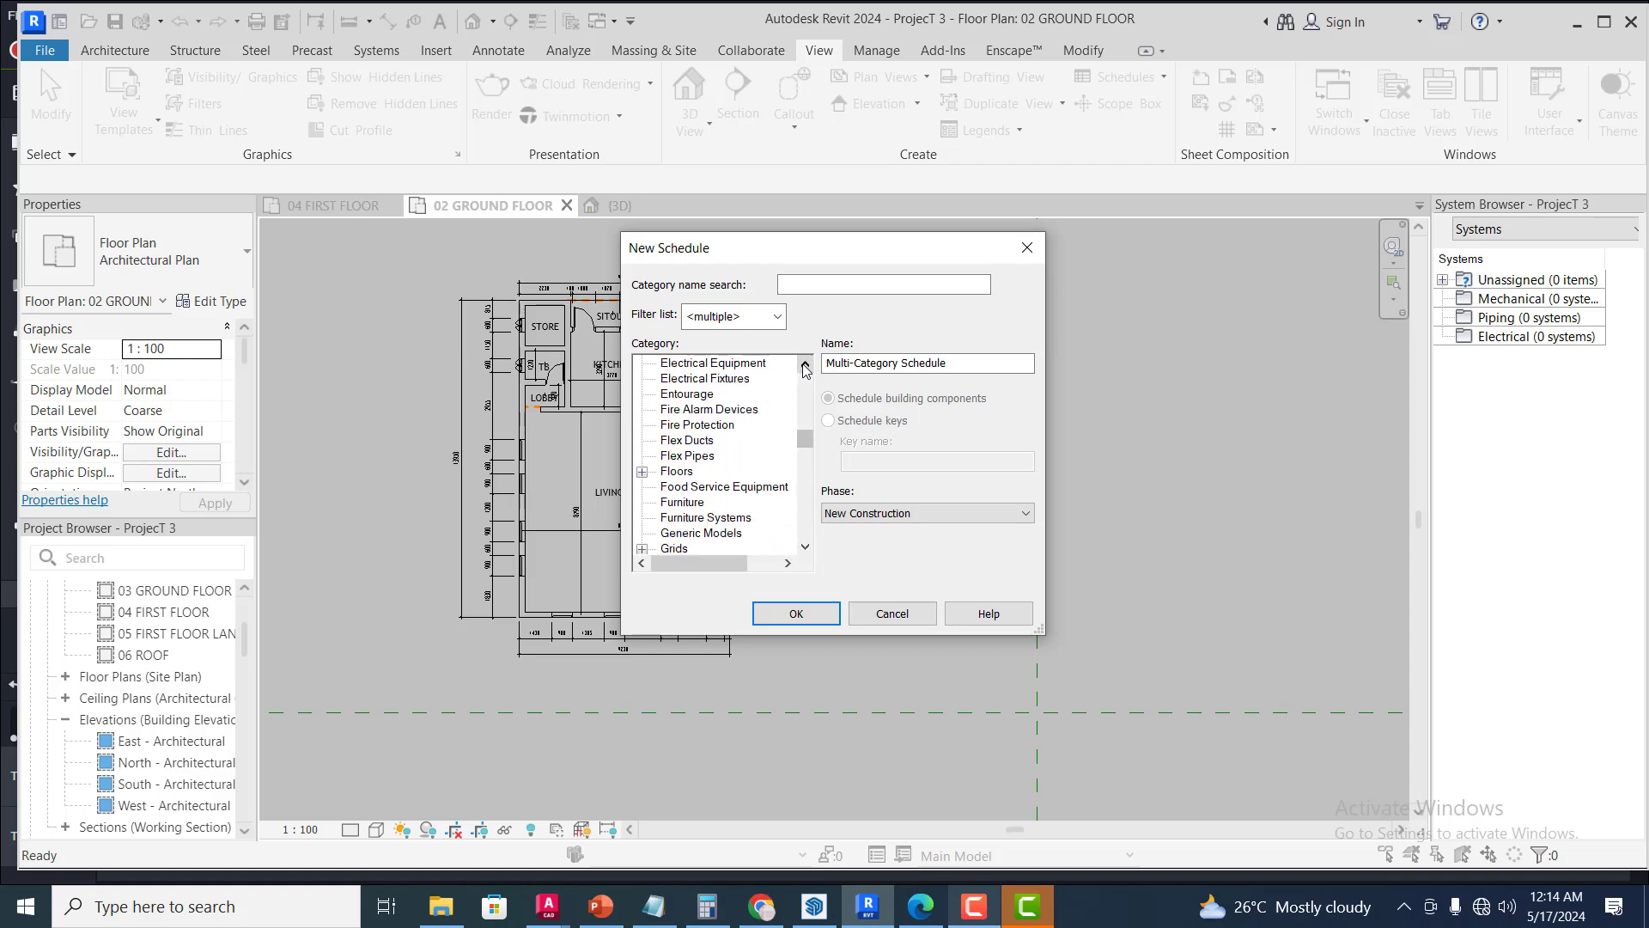
click(805, 365)
click(804, 365)
click(805, 365)
click(805, 365)
click(805, 365)
click(805, 365)
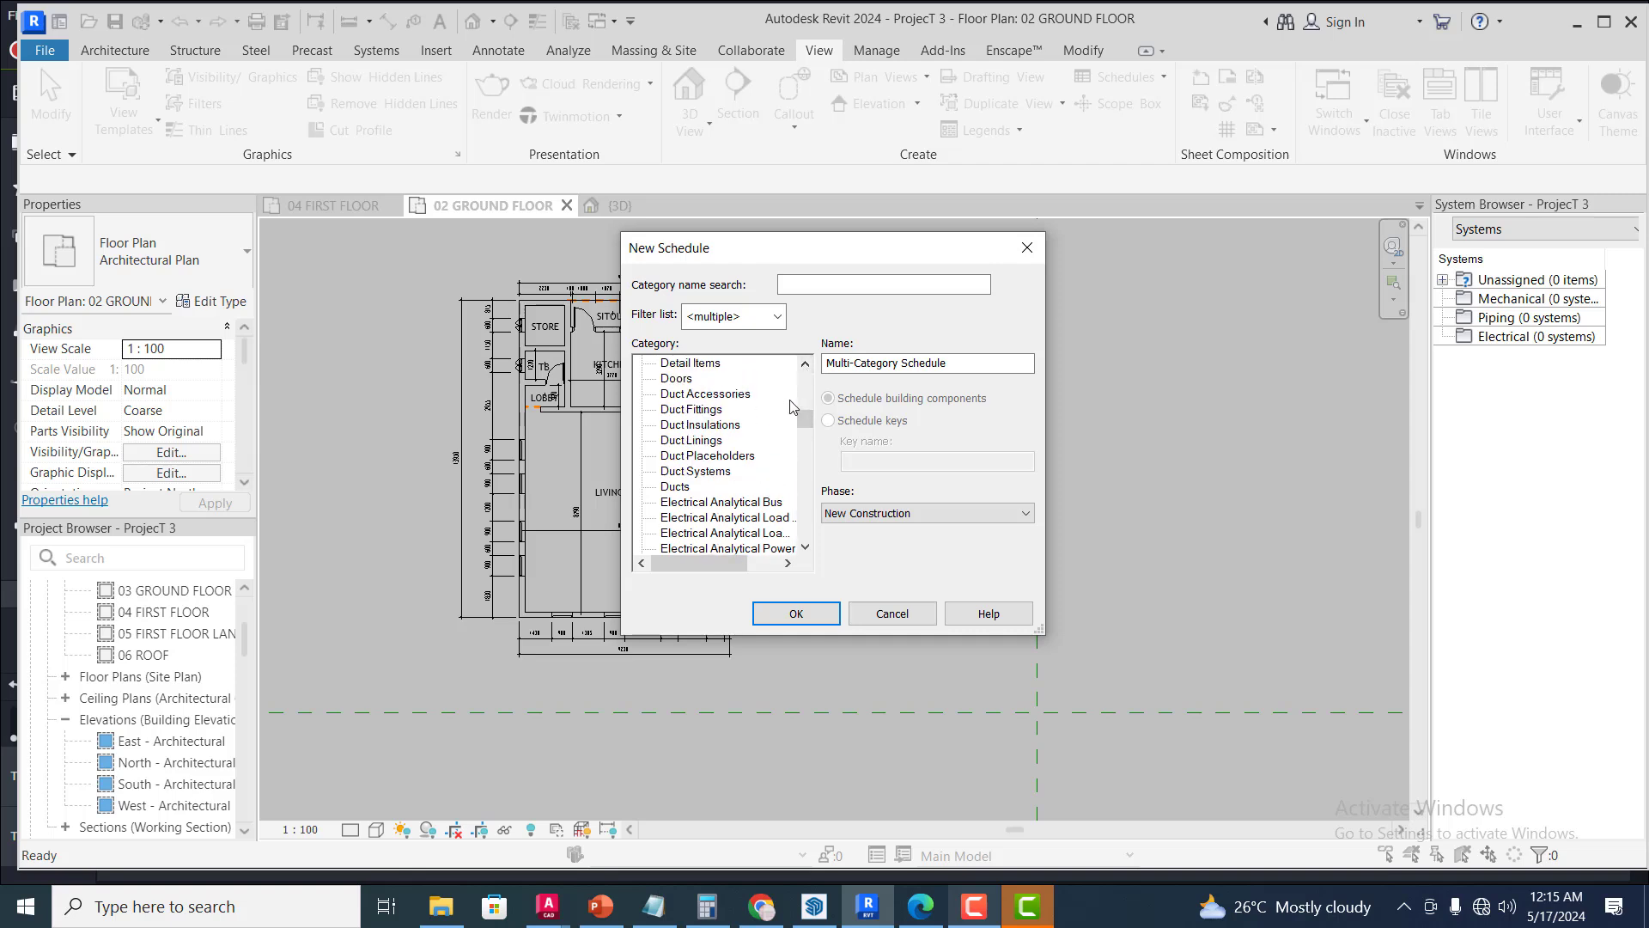
click(678, 385)
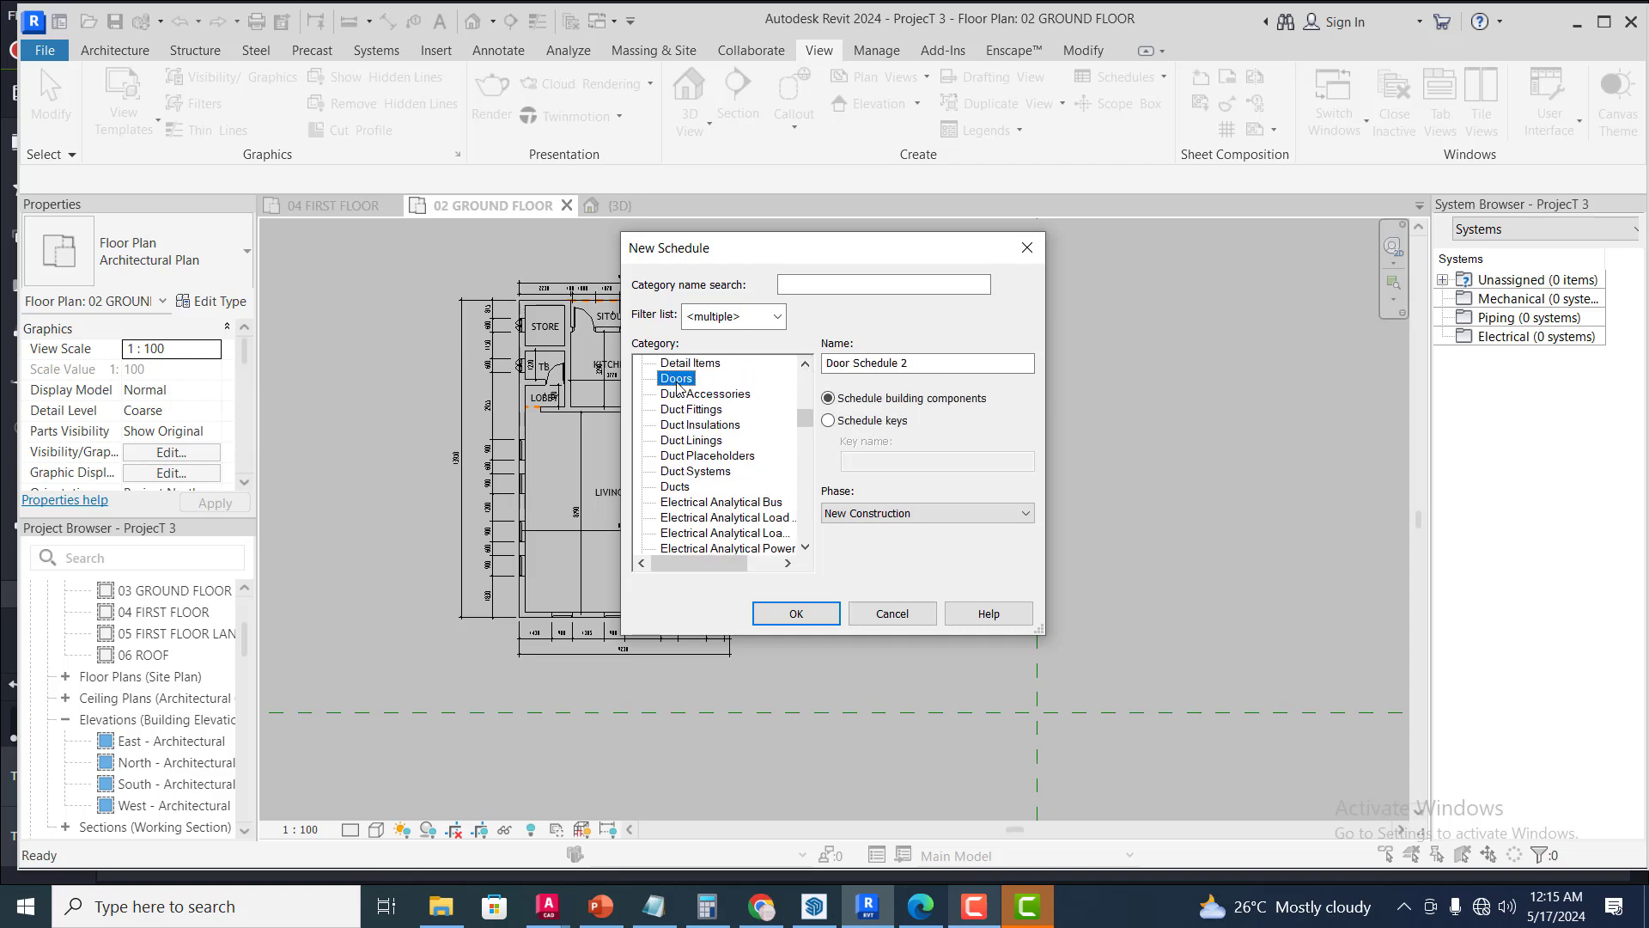
click(798, 613)
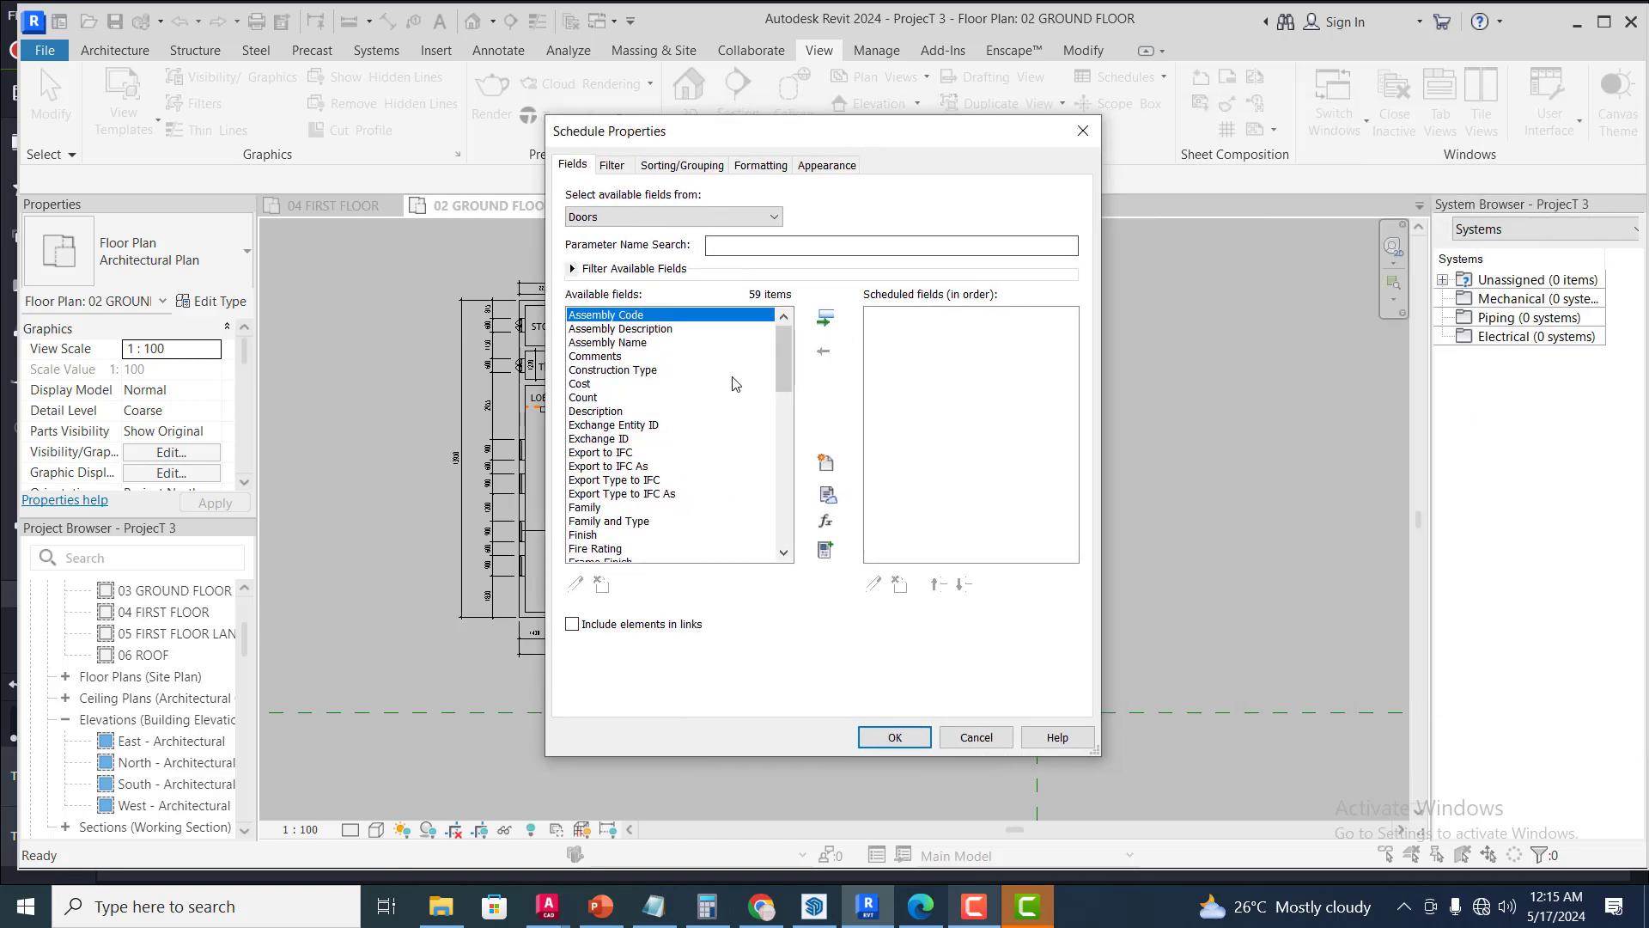
Add the Width and Height fields, in that order, to the door schedule
drag(782, 359, 790, 533)
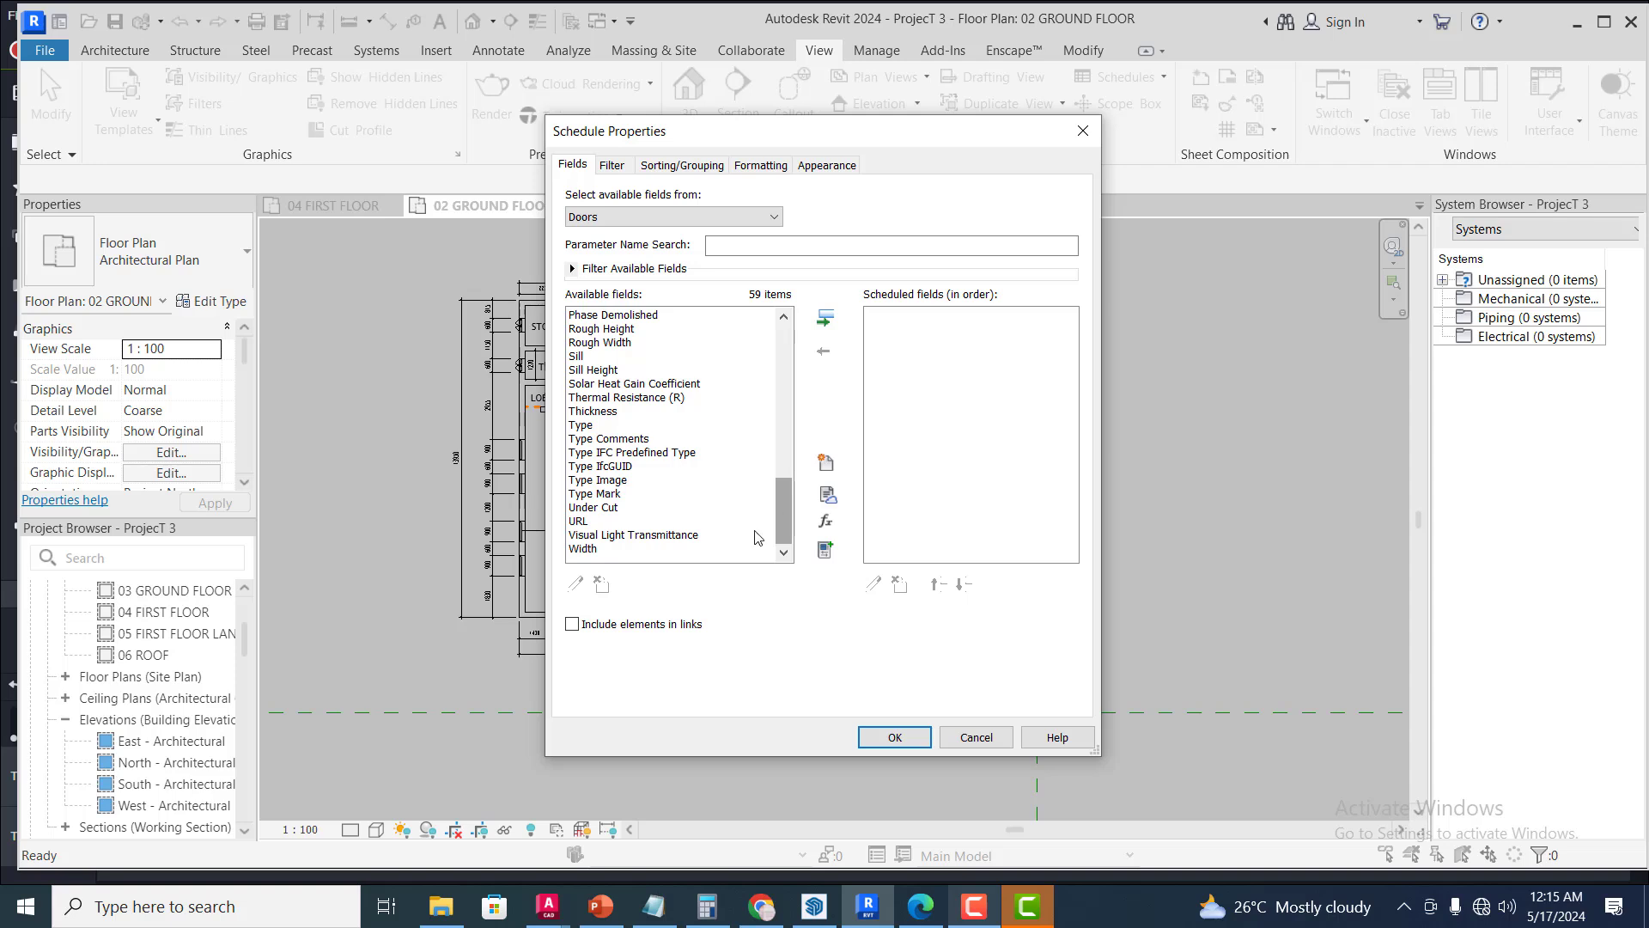
click(584, 550)
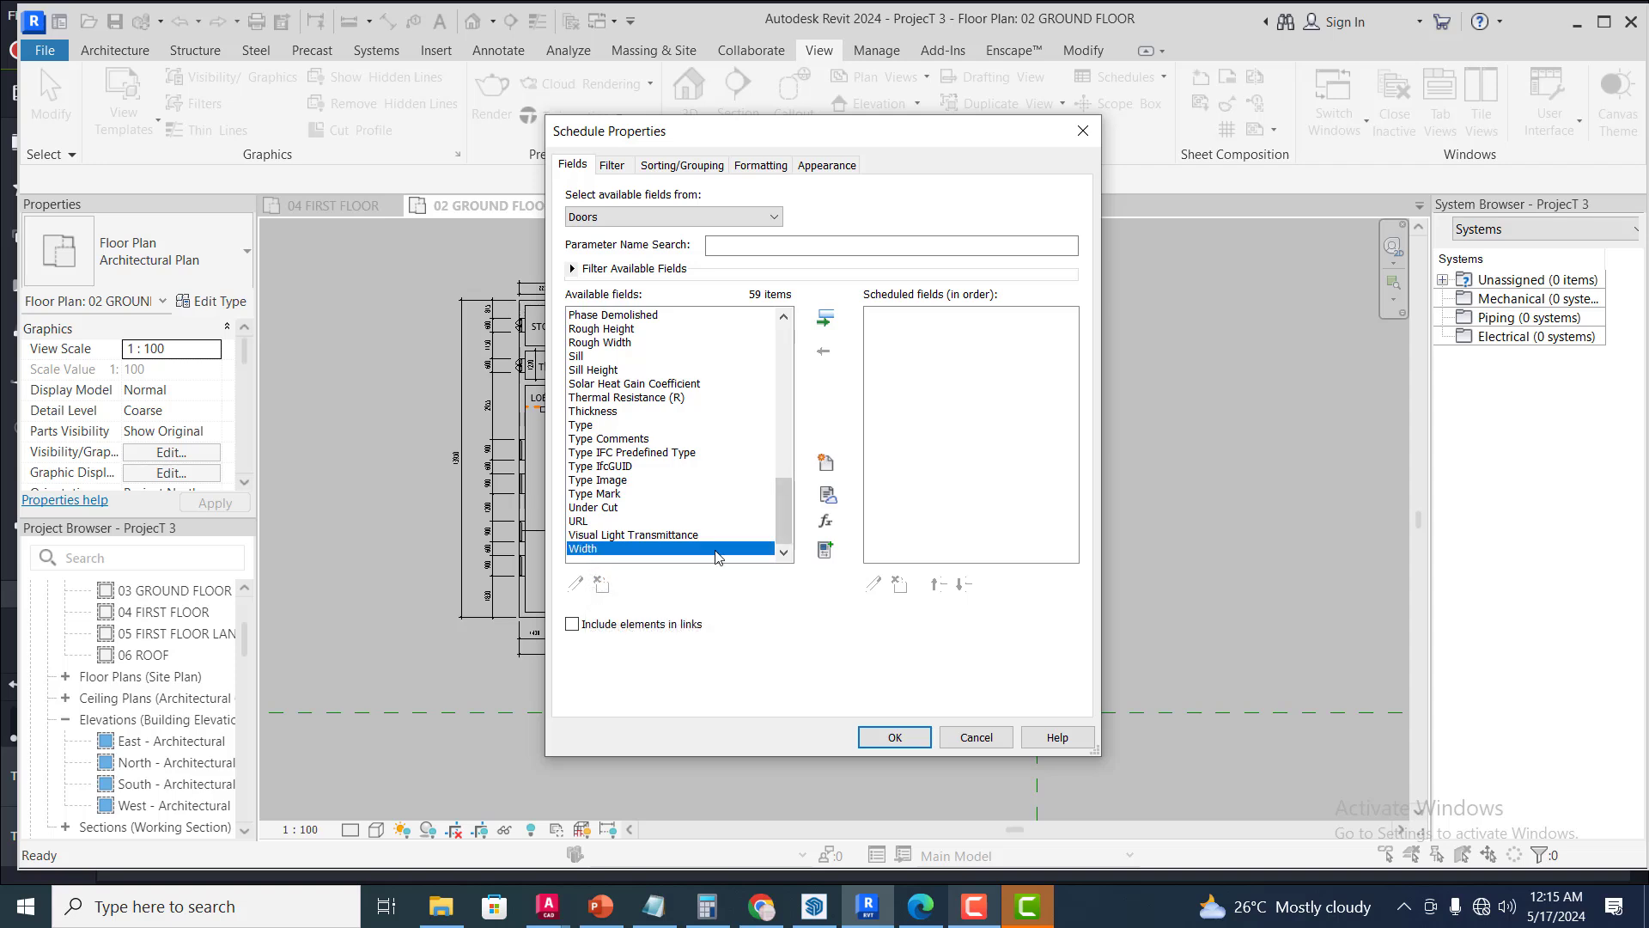
click(825, 319)
drag(781, 525, 775, 434)
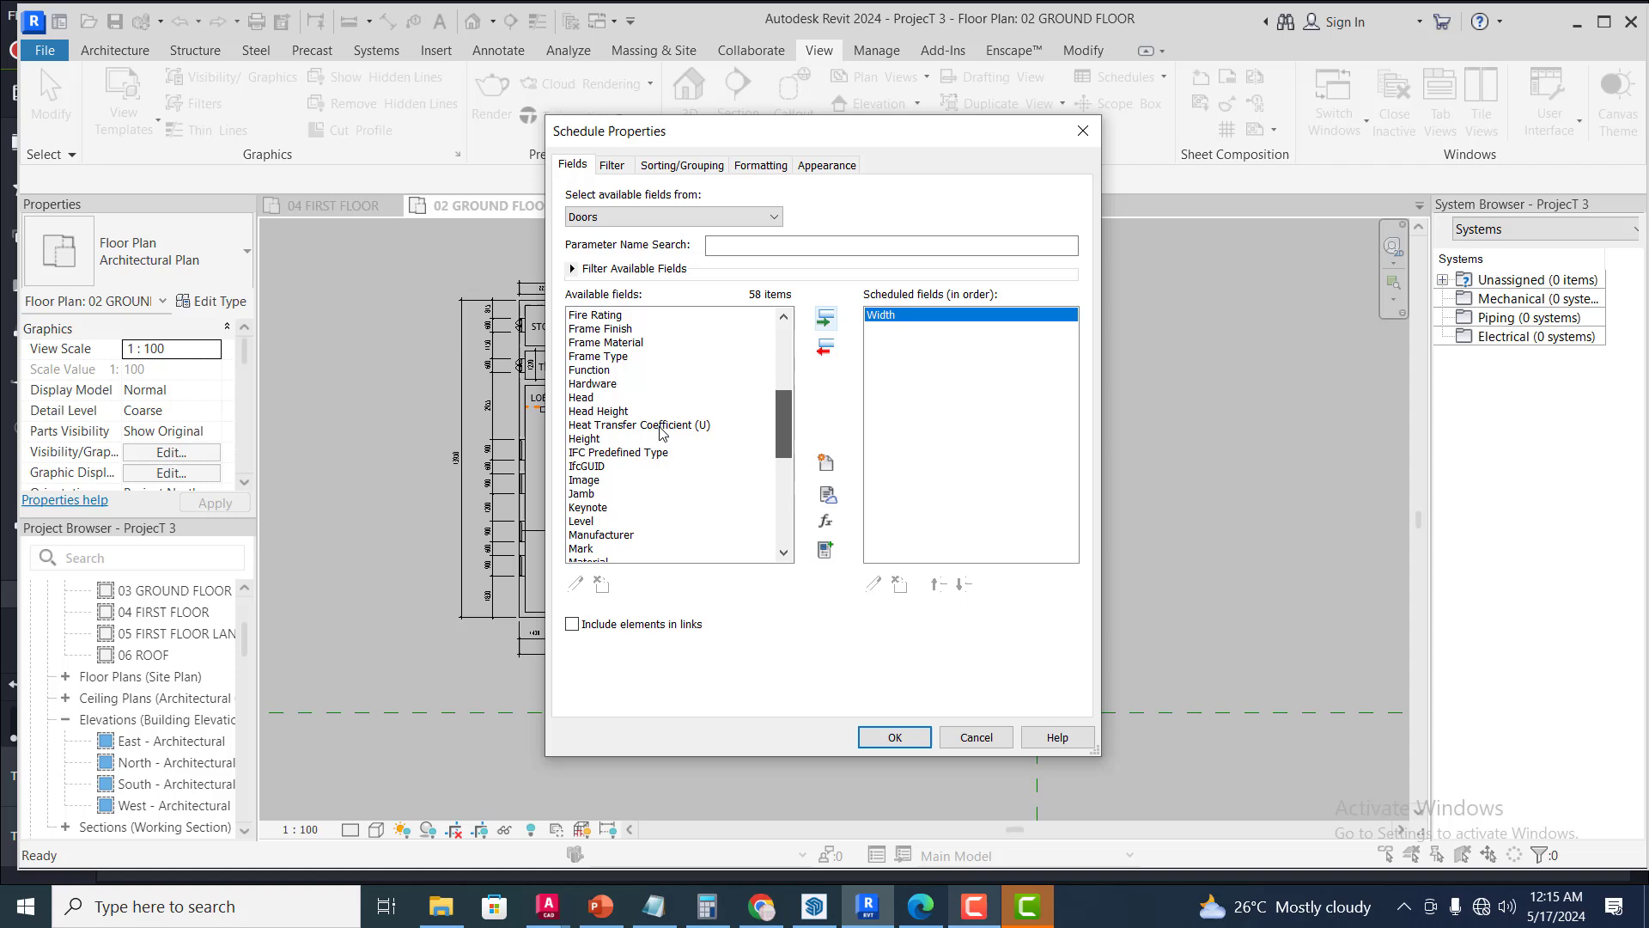
click(597, 439)
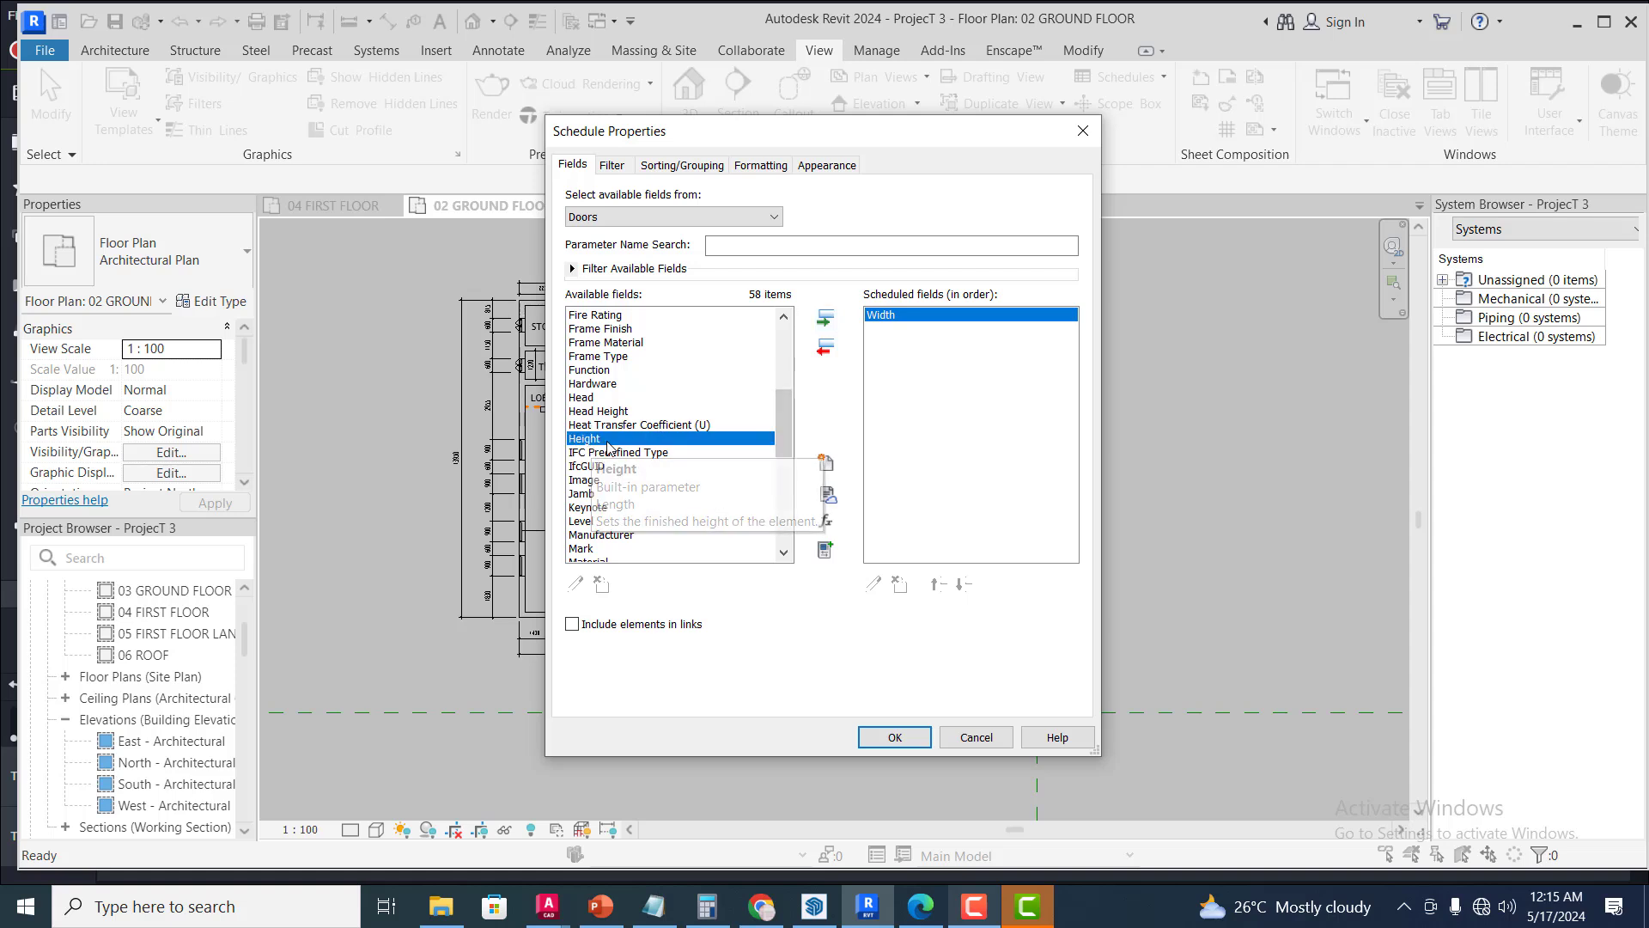
click(828, 316)
Add the Type and Description fields to the door schedule after Height
drag(785, 424, 787, 475)
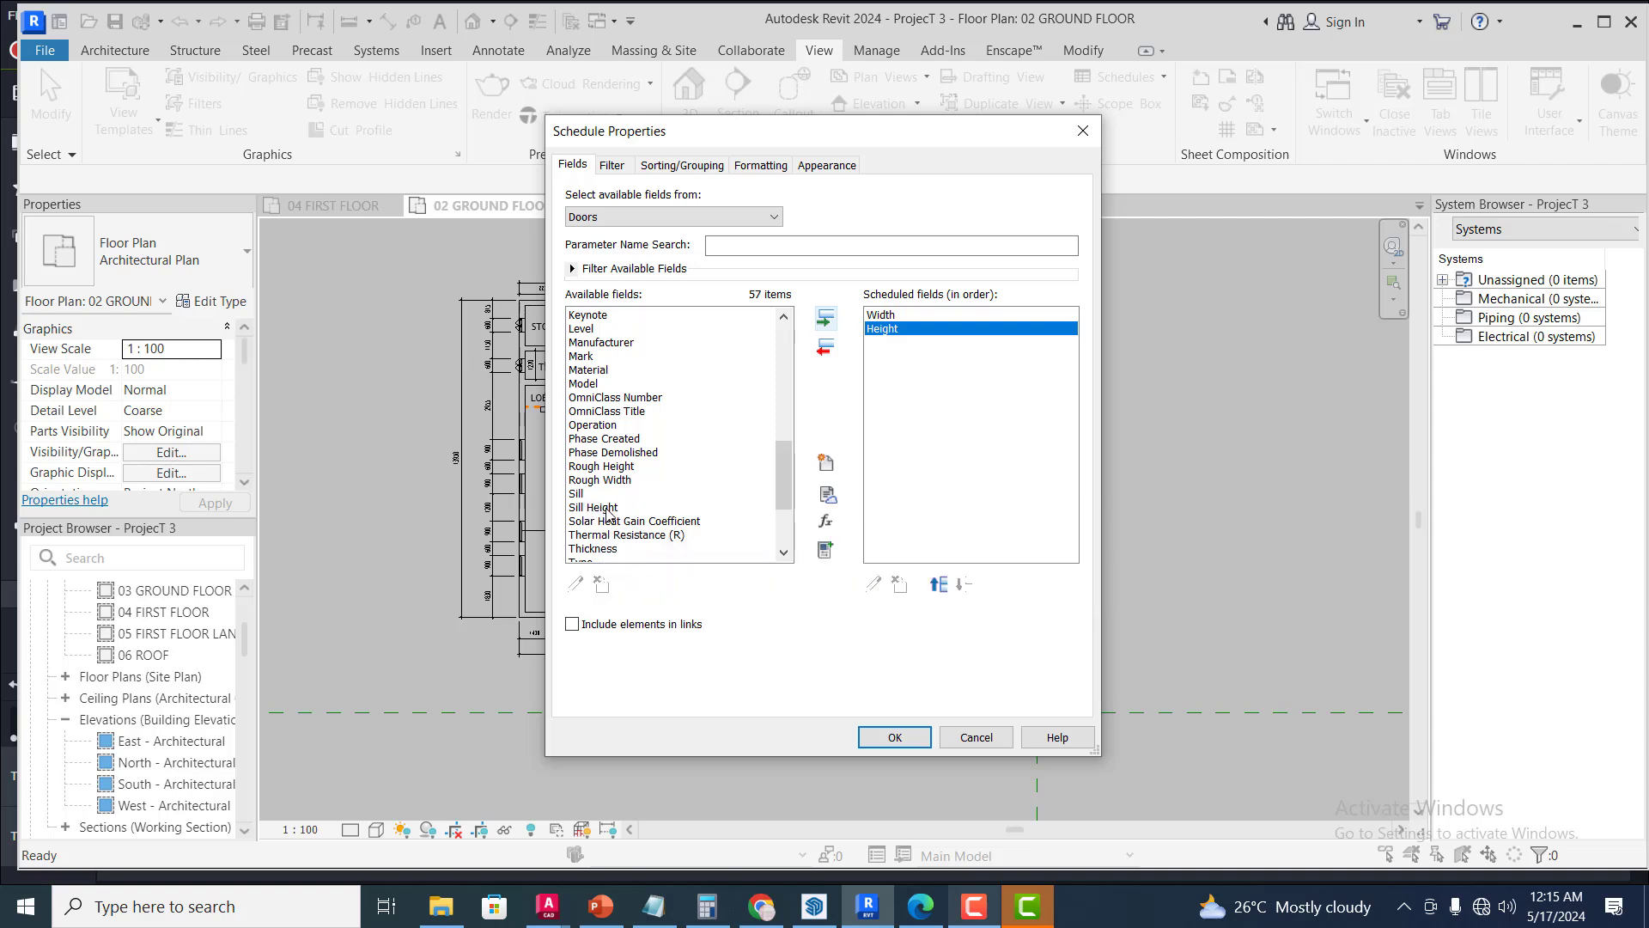
drag(780, 497, 779, 529)
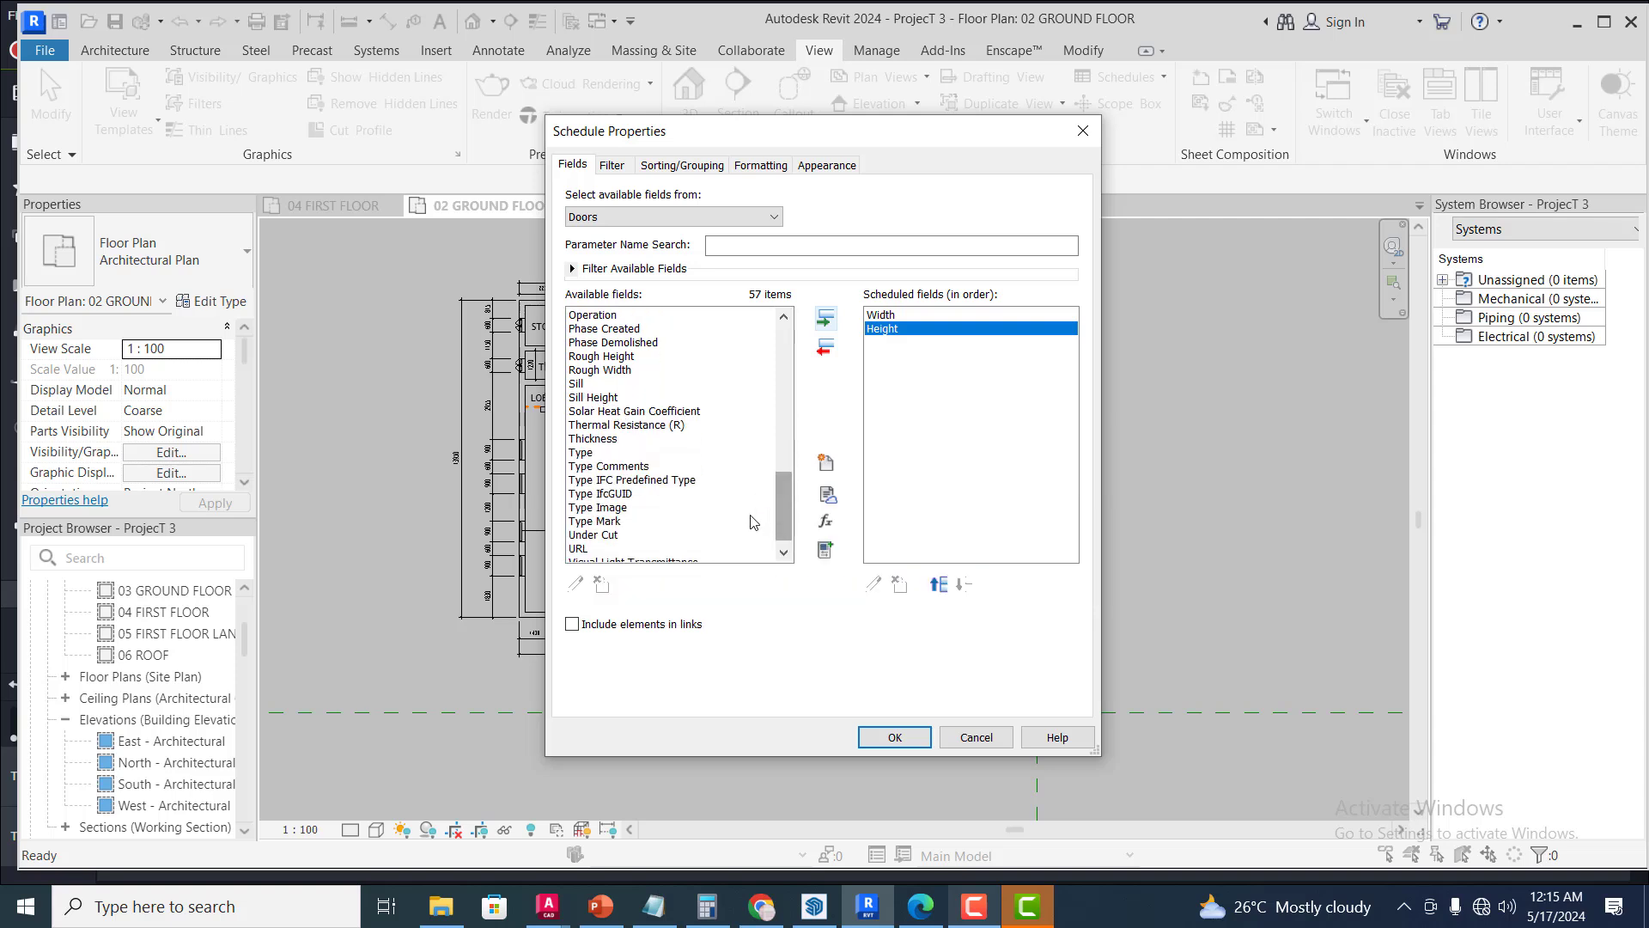
click(586, 453)
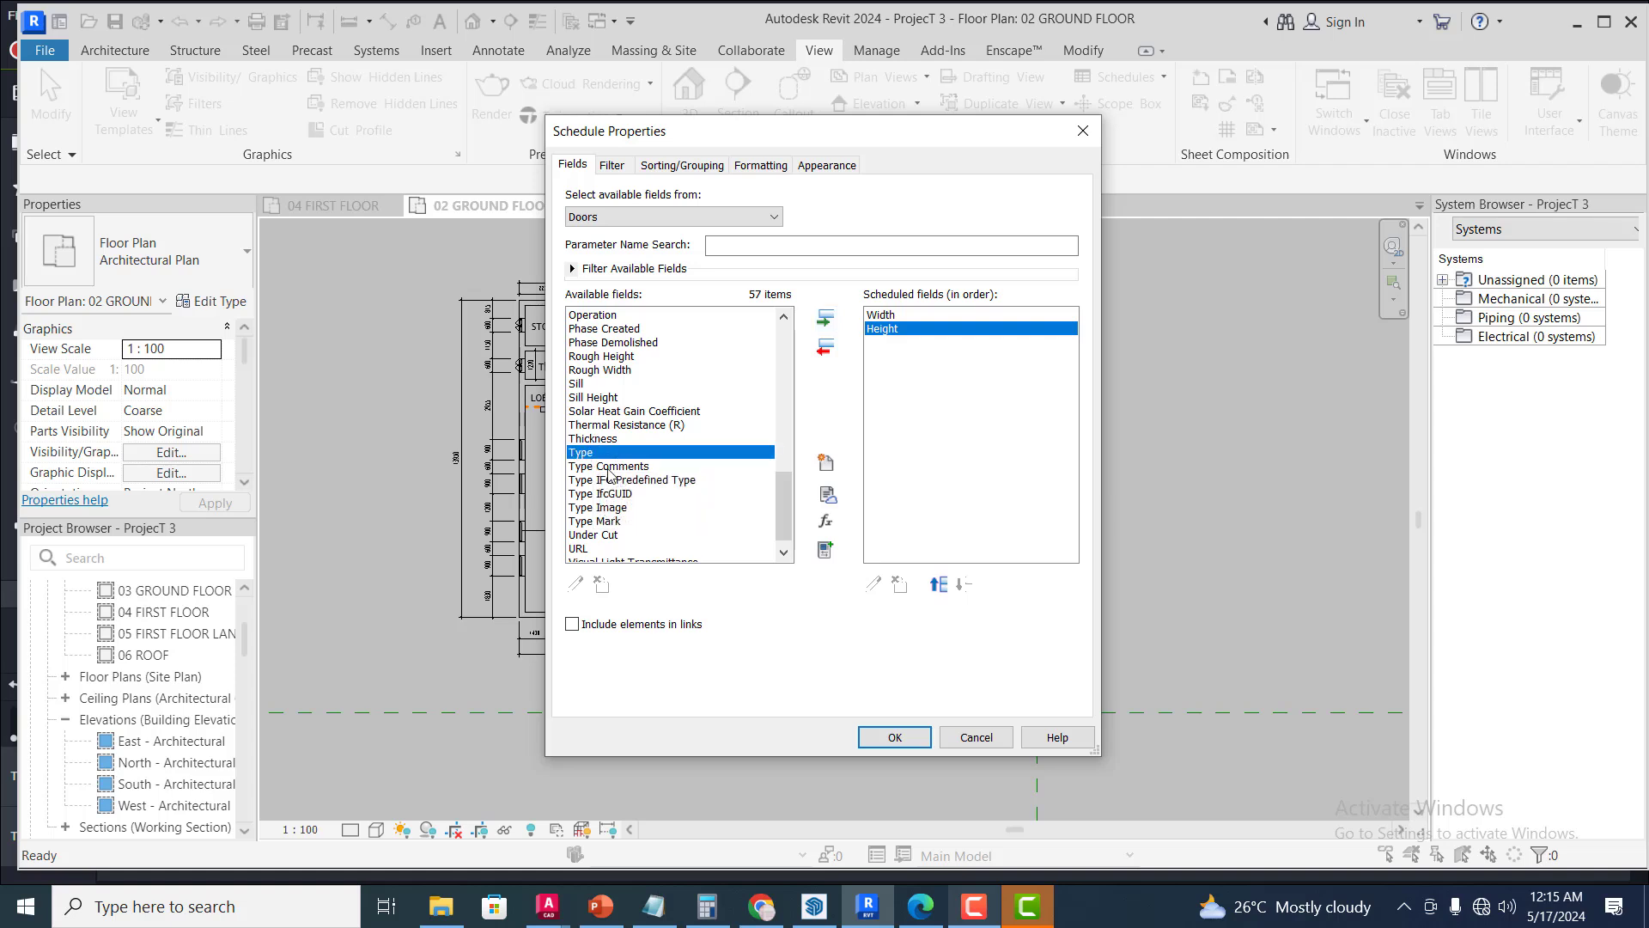
click(827, 322)
drag(784, 511, 776, 358)
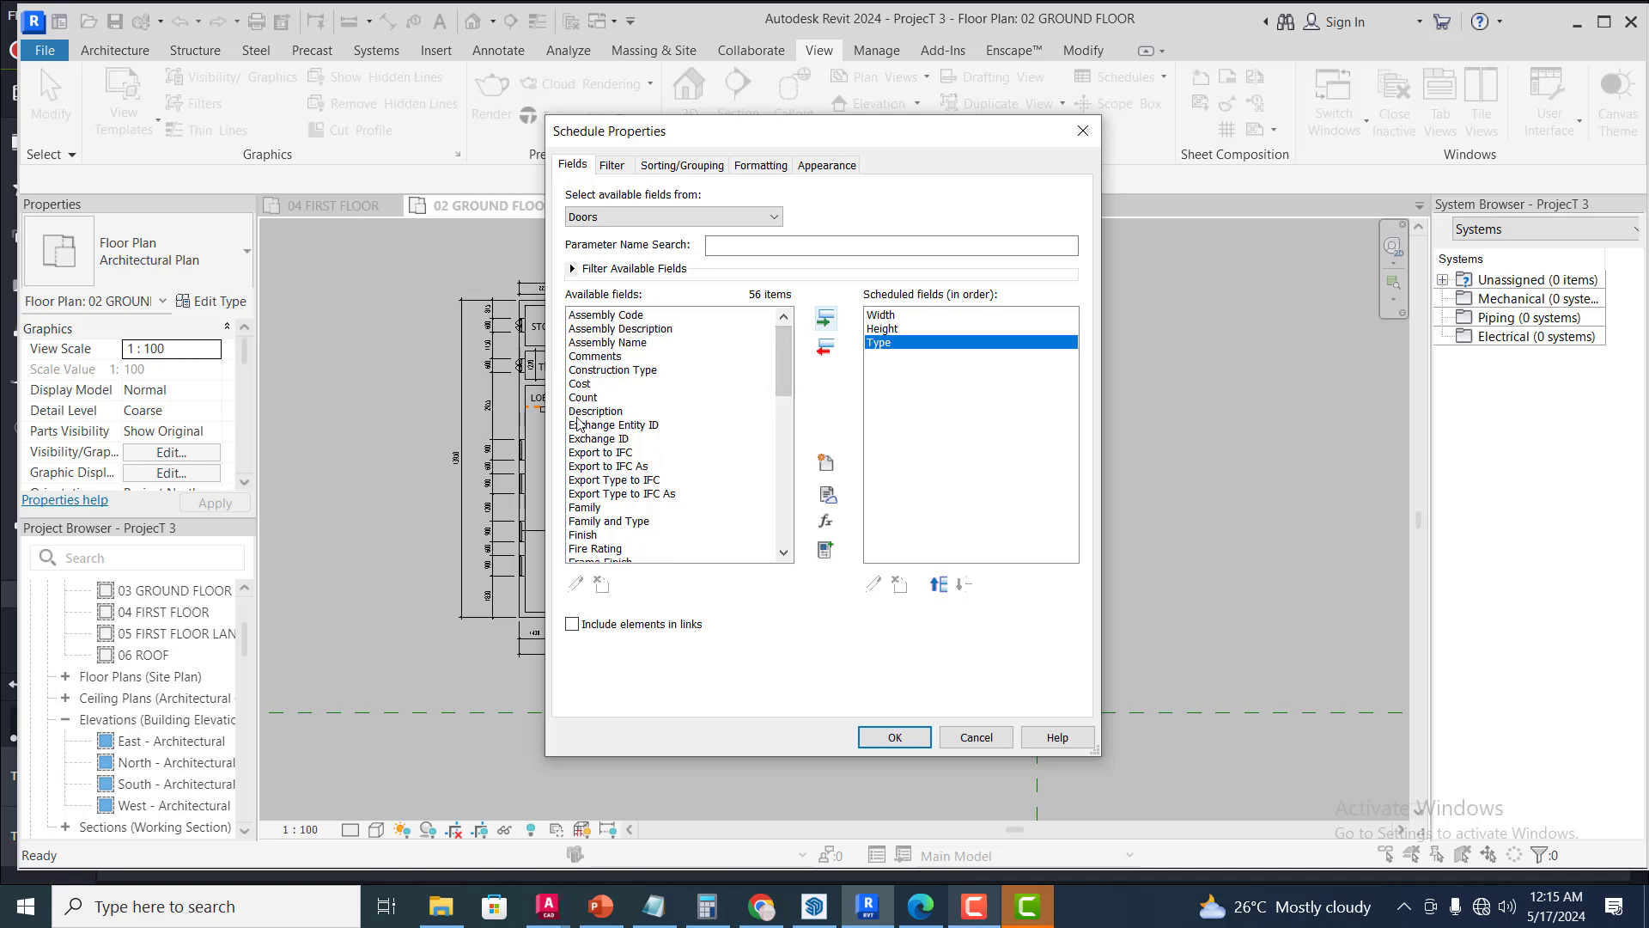
click(595, 412)
click(826, 318)
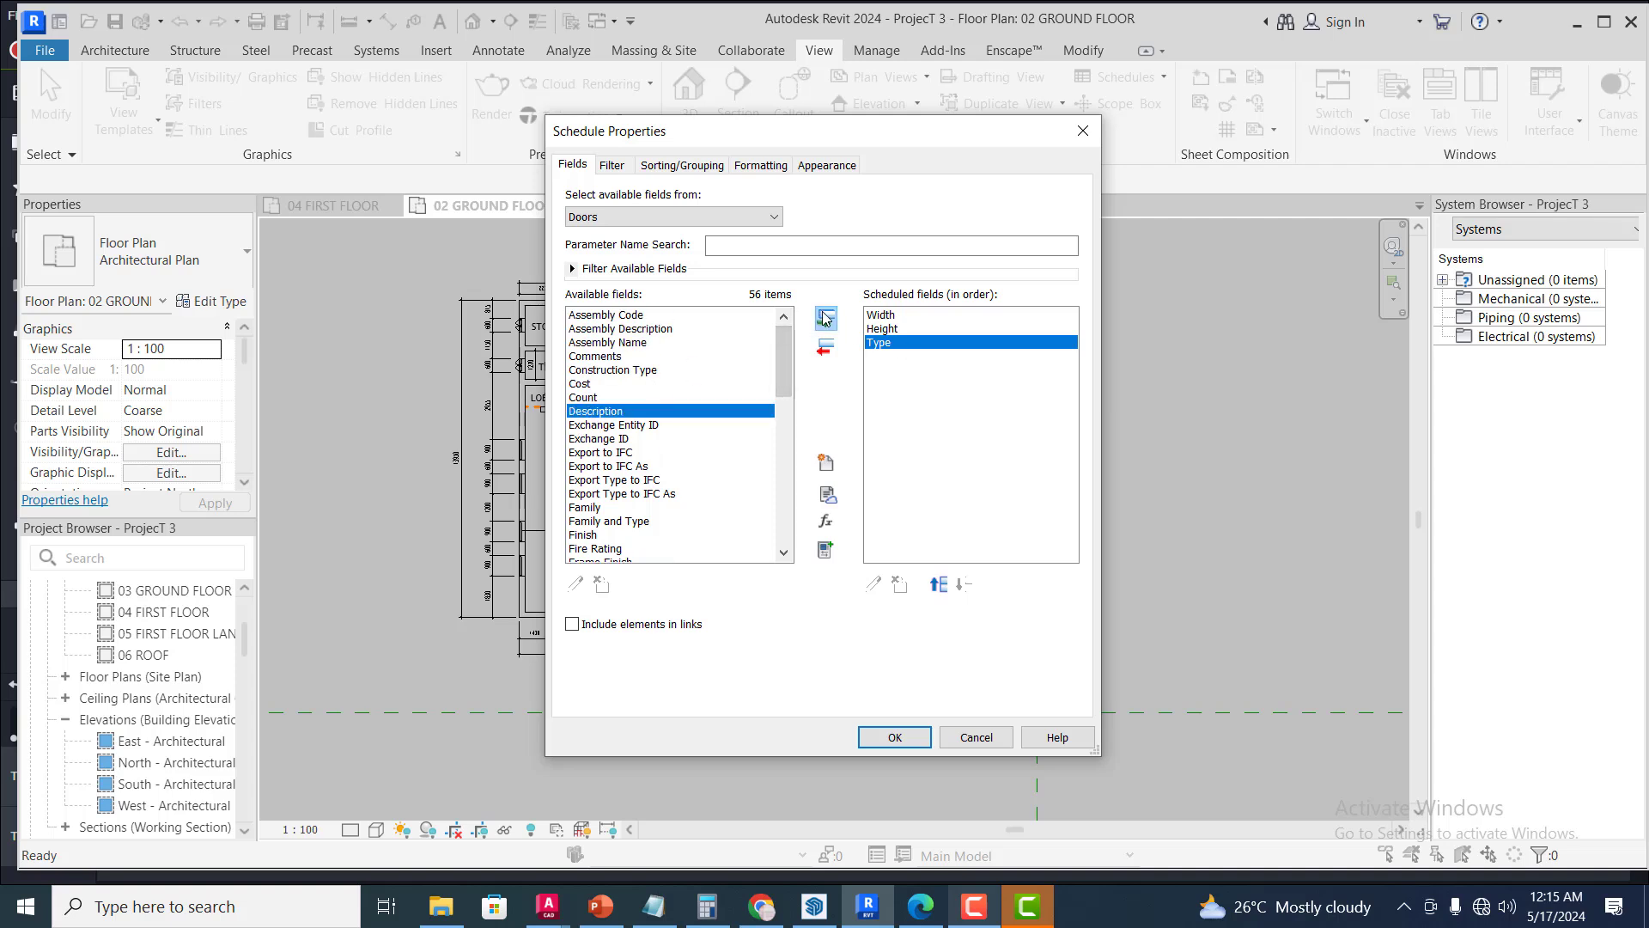
Add the Function and Mark fields, in that order, to the door schedule after Description
drag(789, 363, 791, 401)
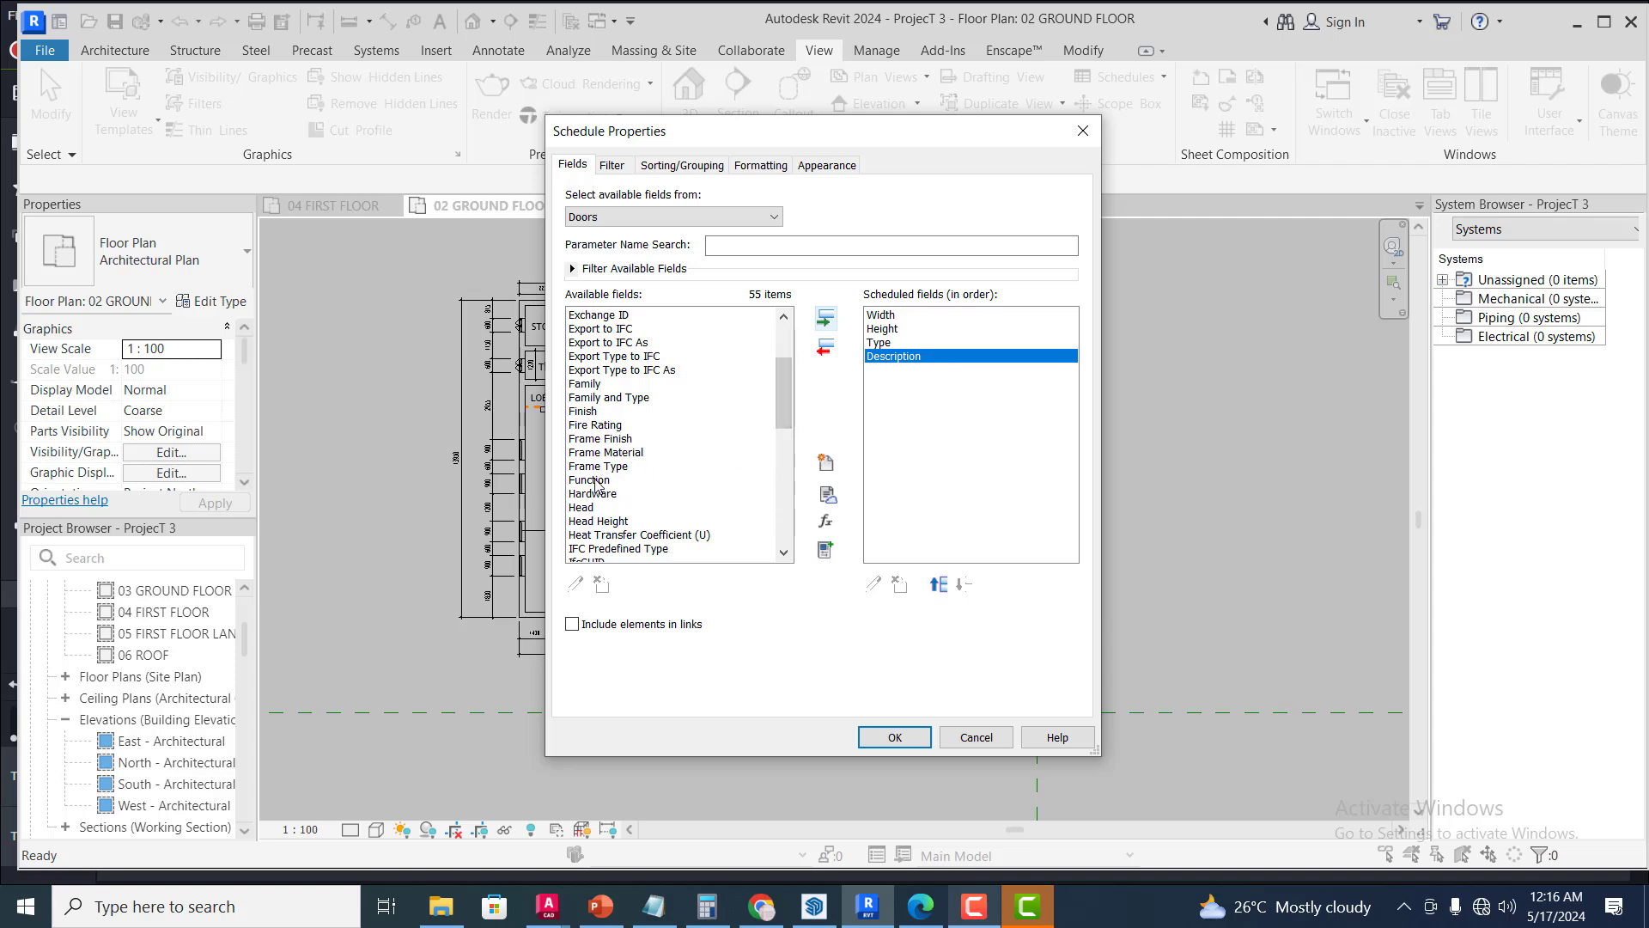
mouse_move(599, 486)
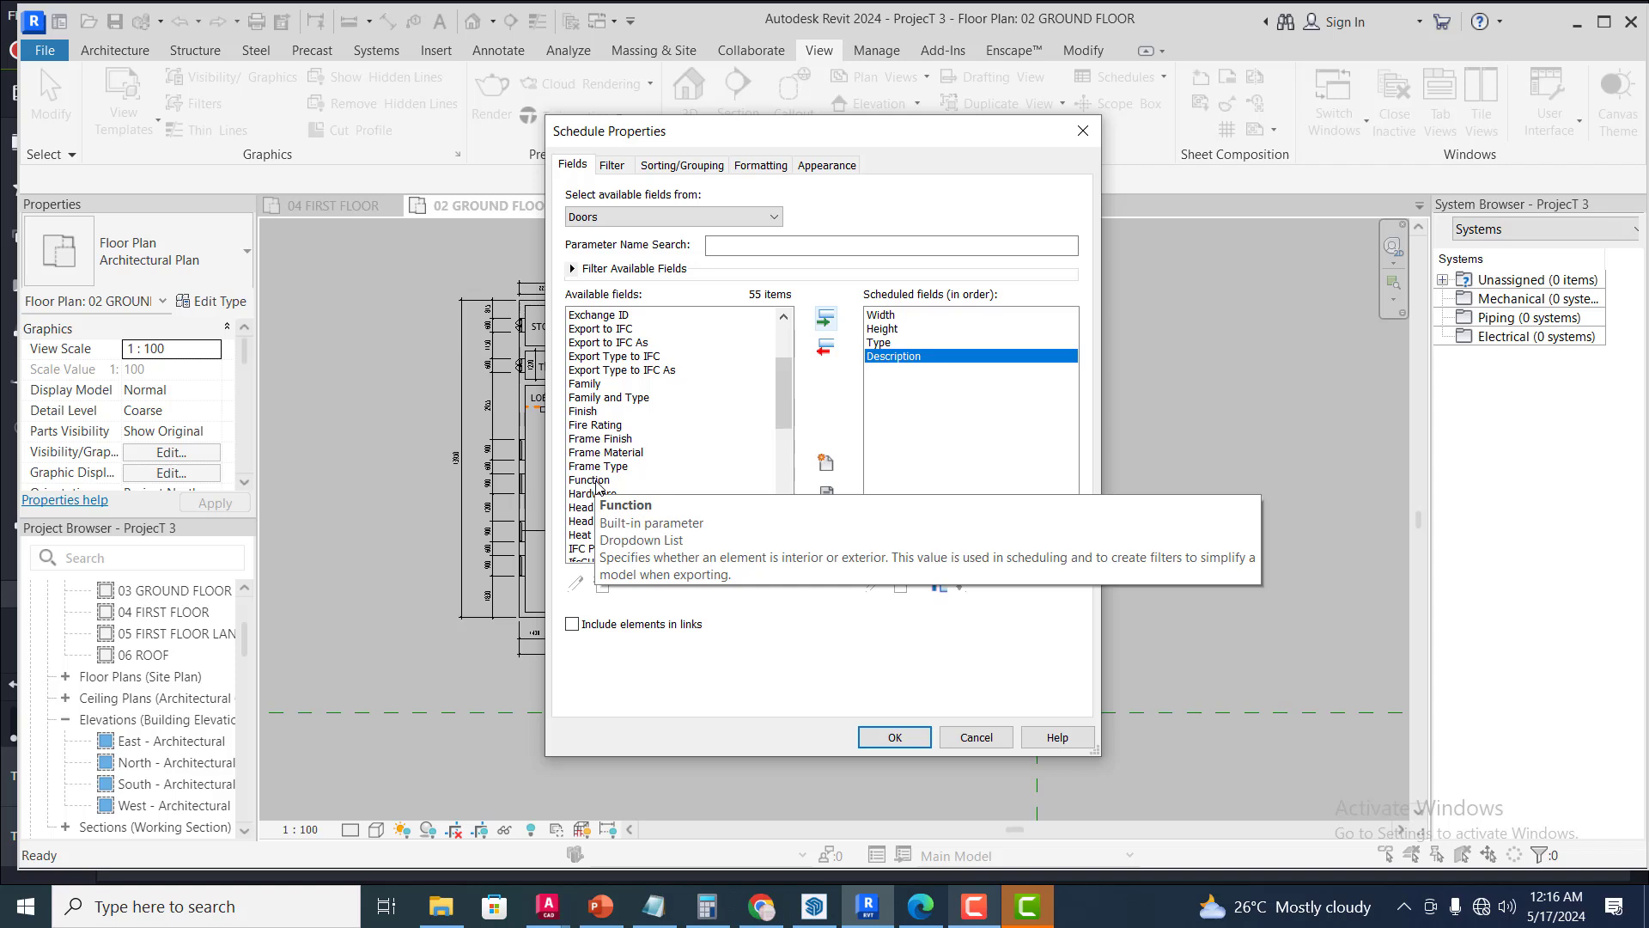
click(600, 484)
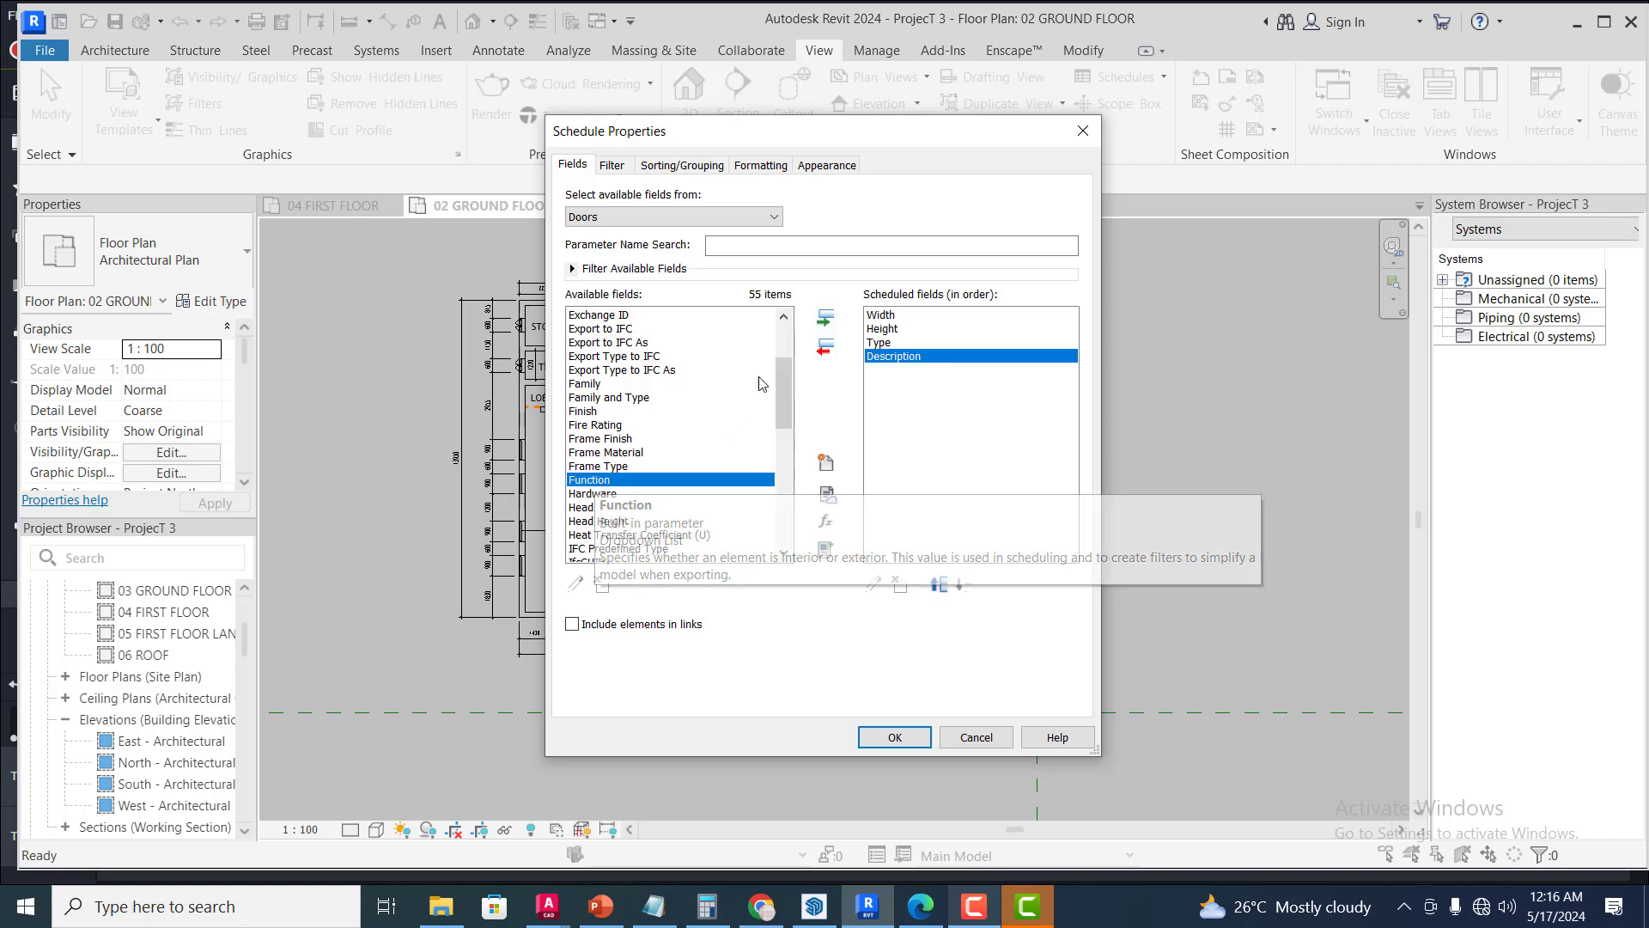
click(827, 334)
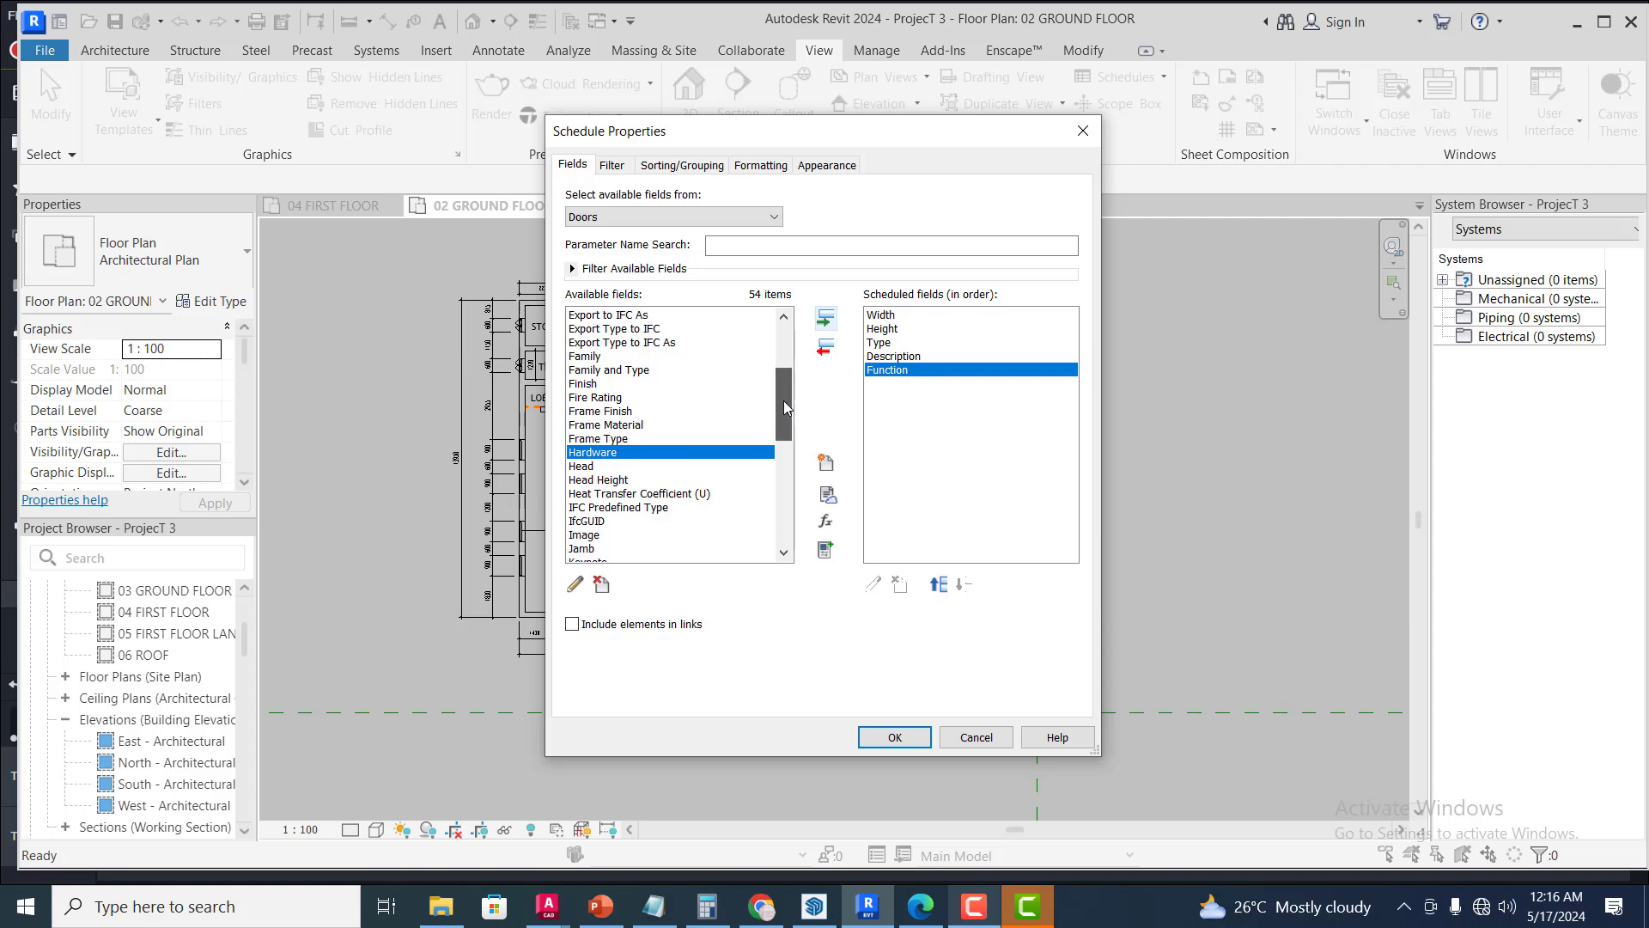
drag(784, 400, 781, 444)
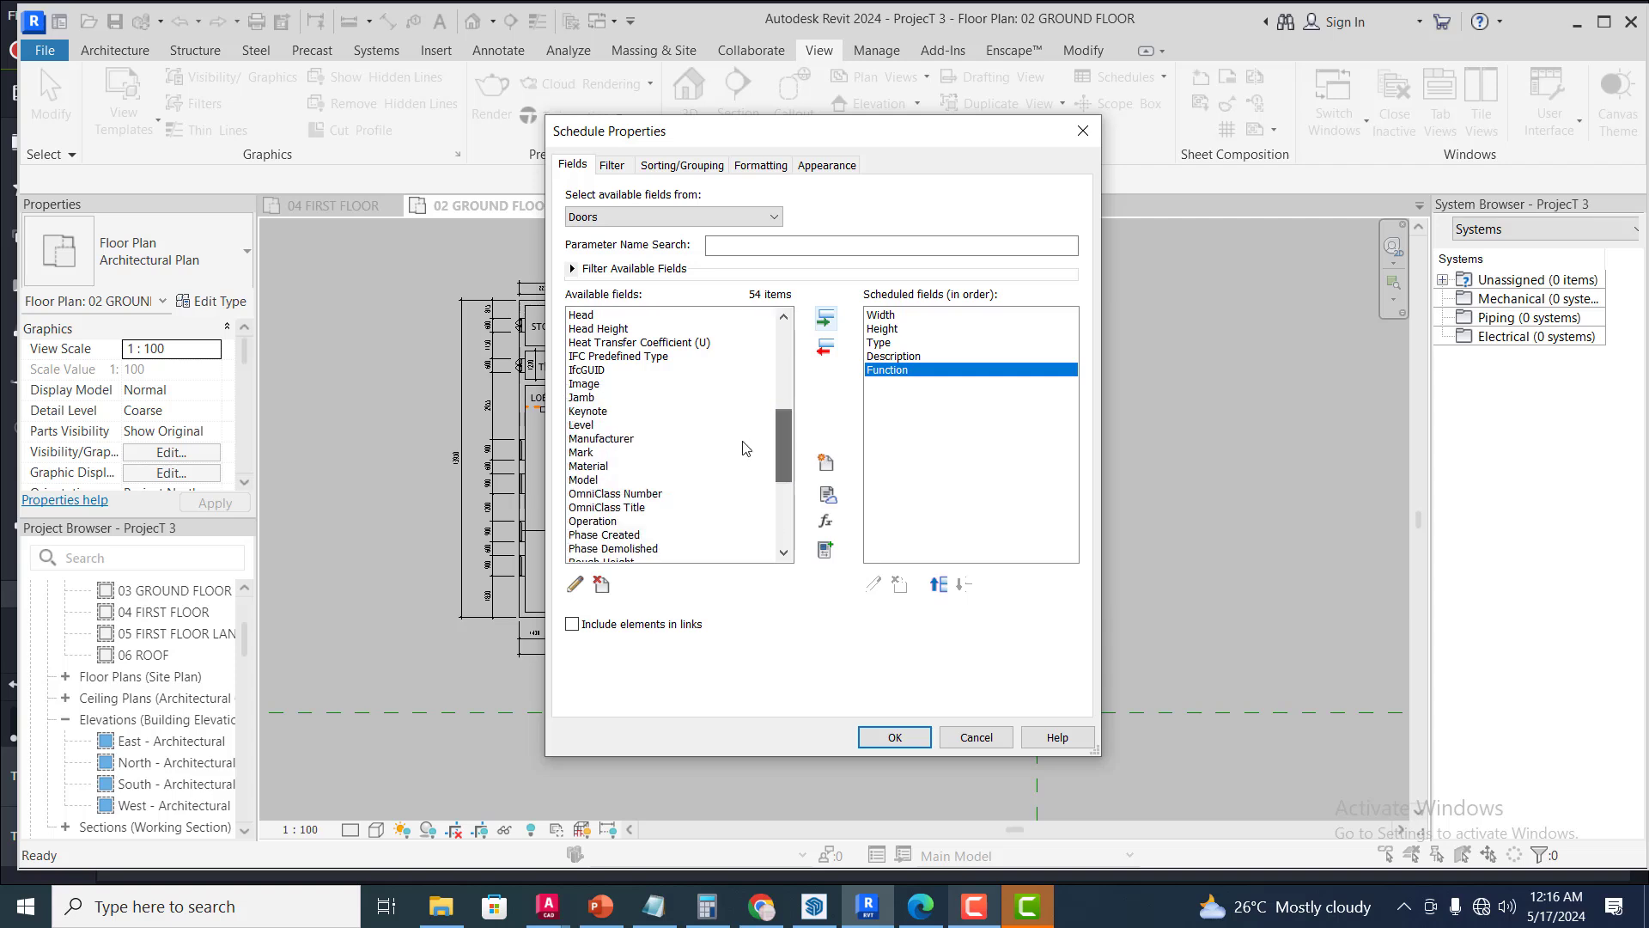
click(582, 452)
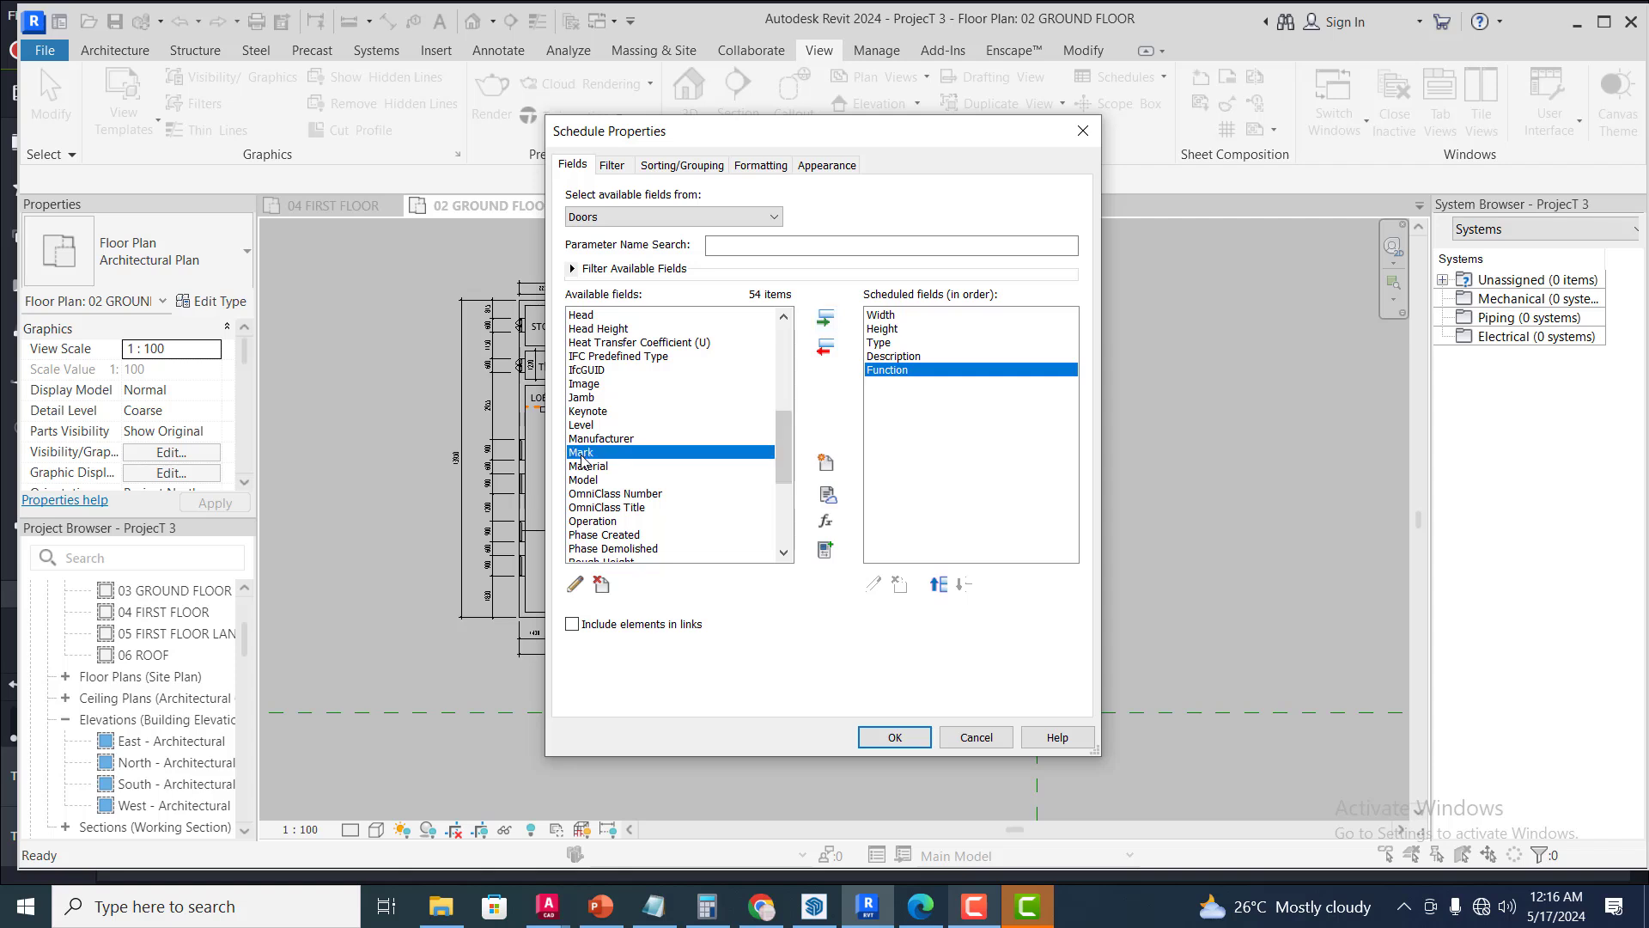
click(824, 320)
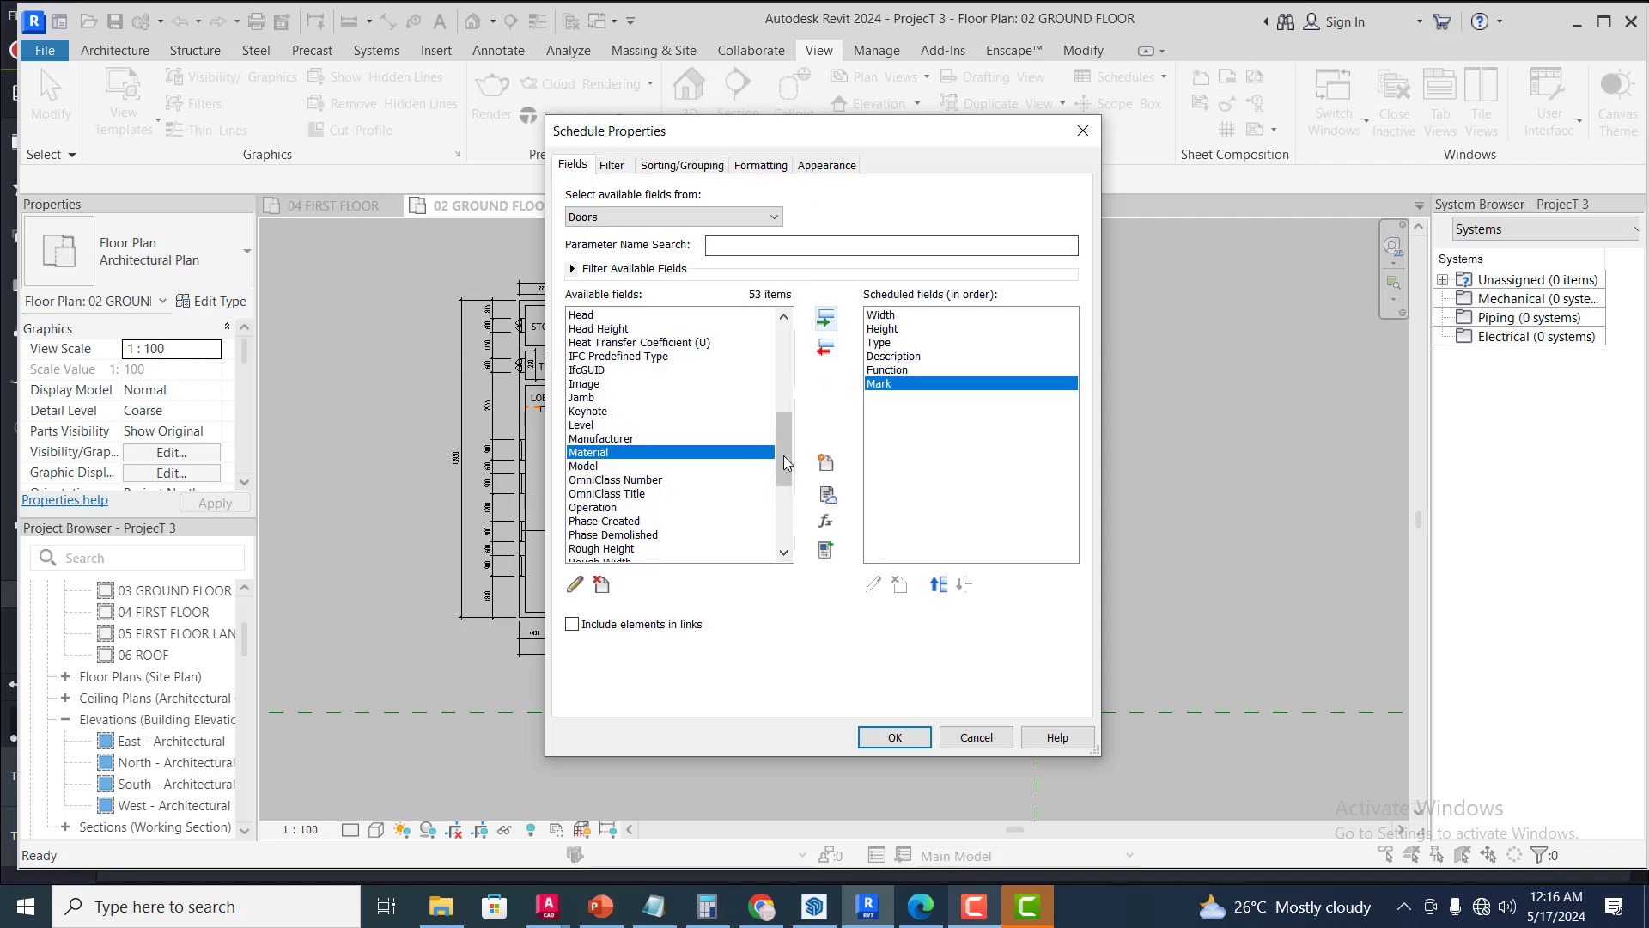
Sort the door schedule by Mark in ascending order
click(611, 165)
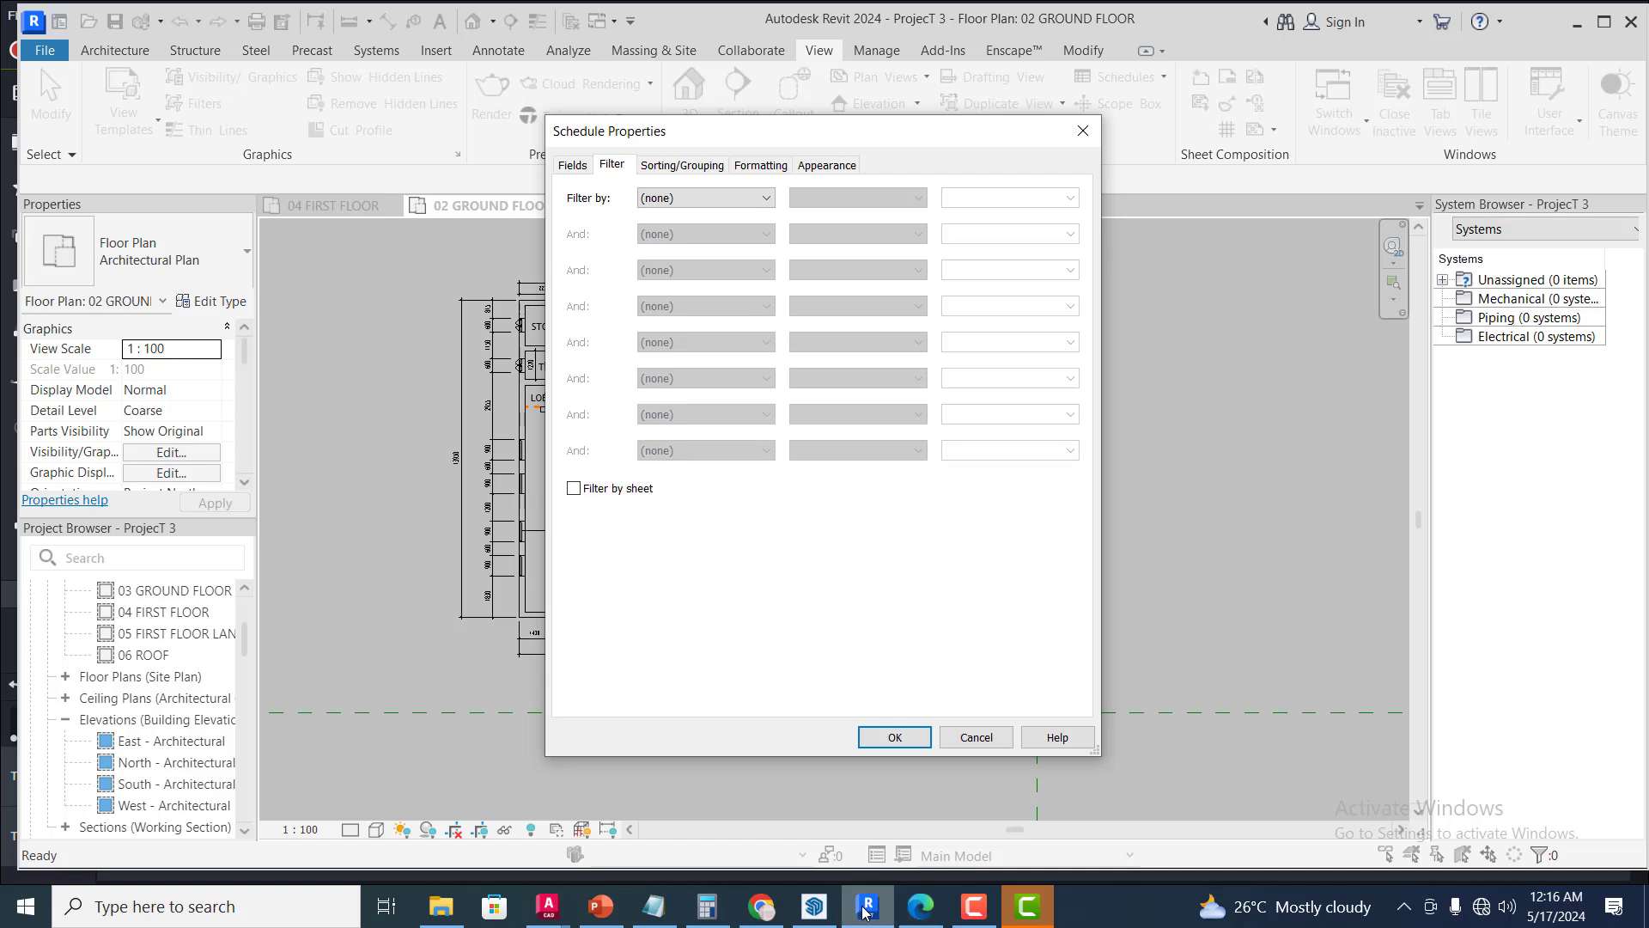
click(974, 906)
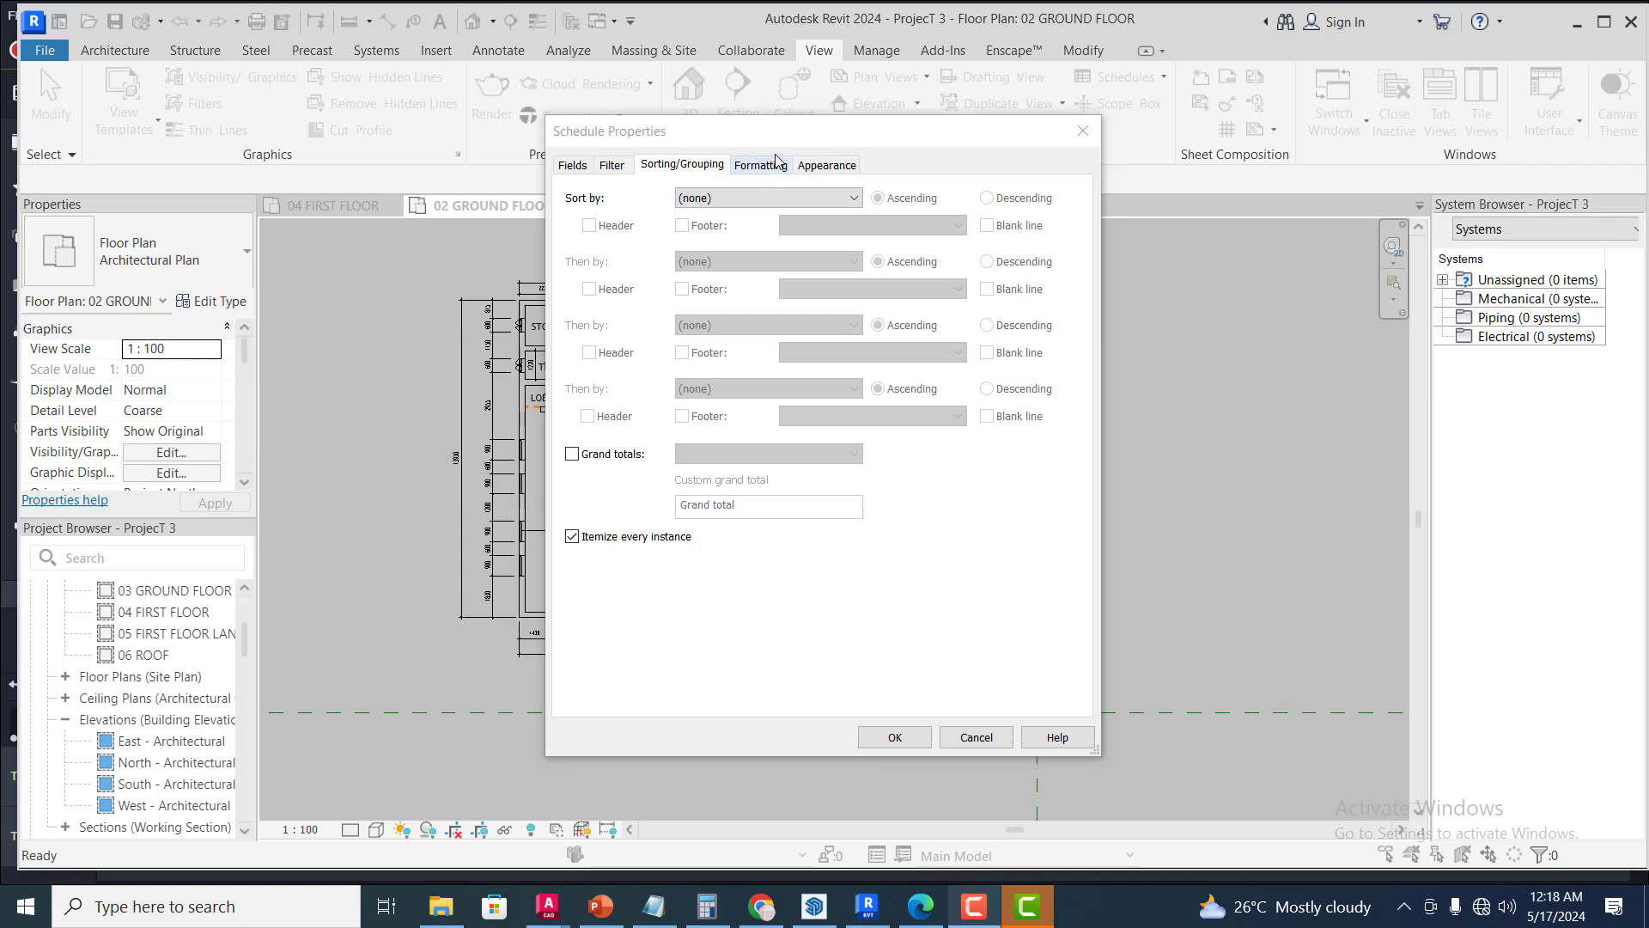
click(799, 198)
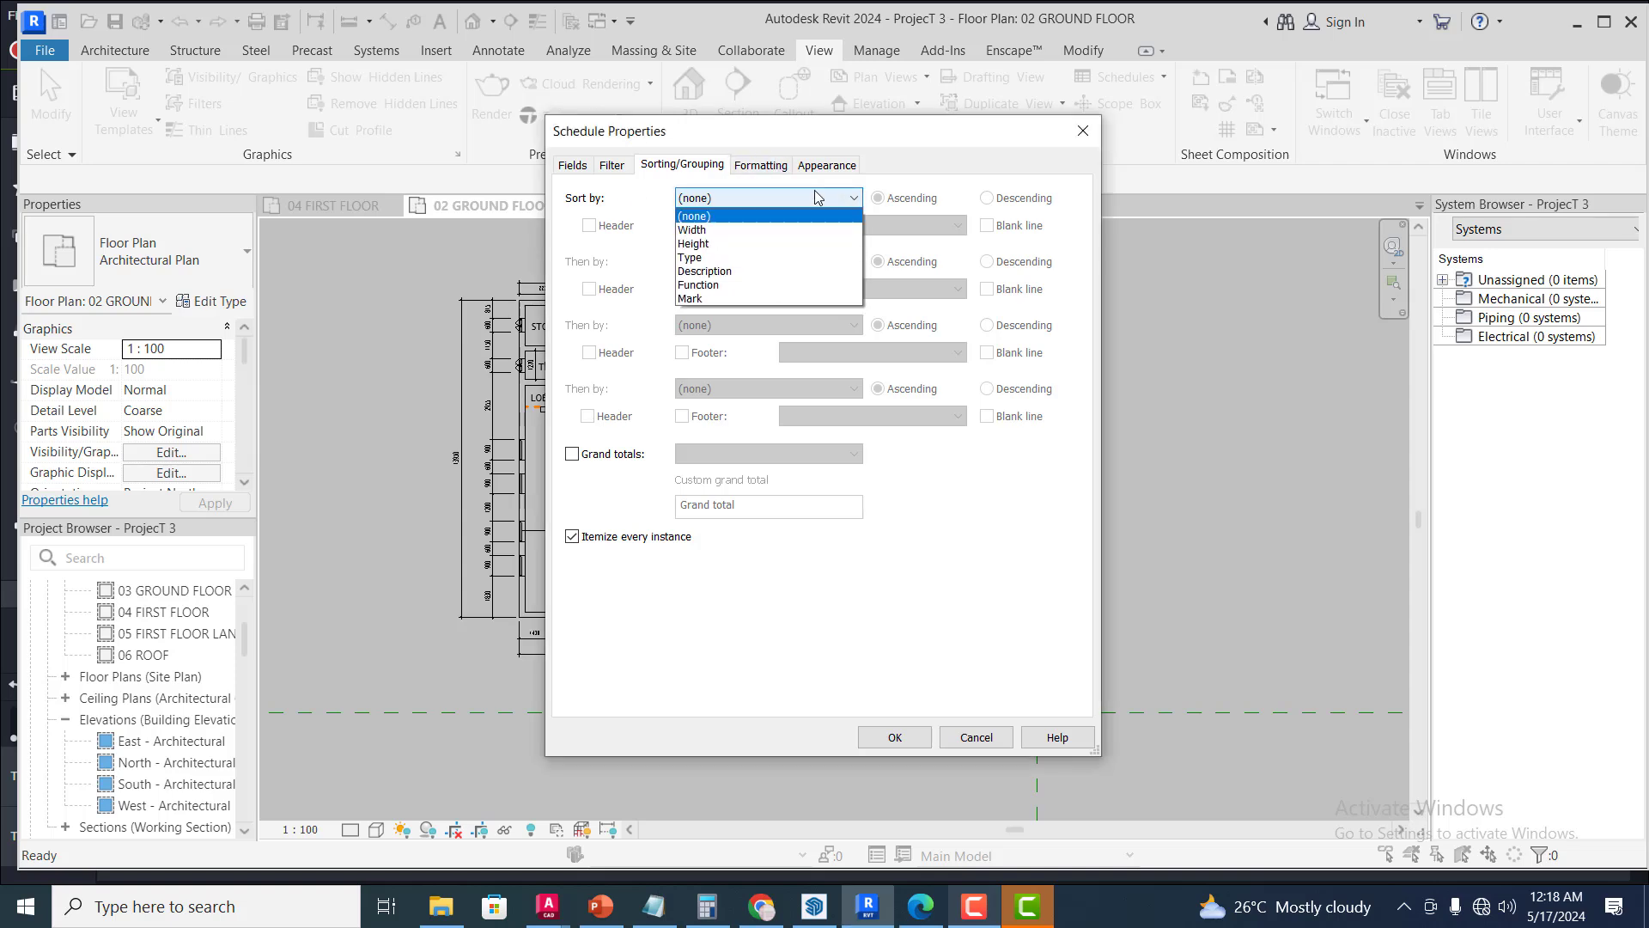
click(709, 299)
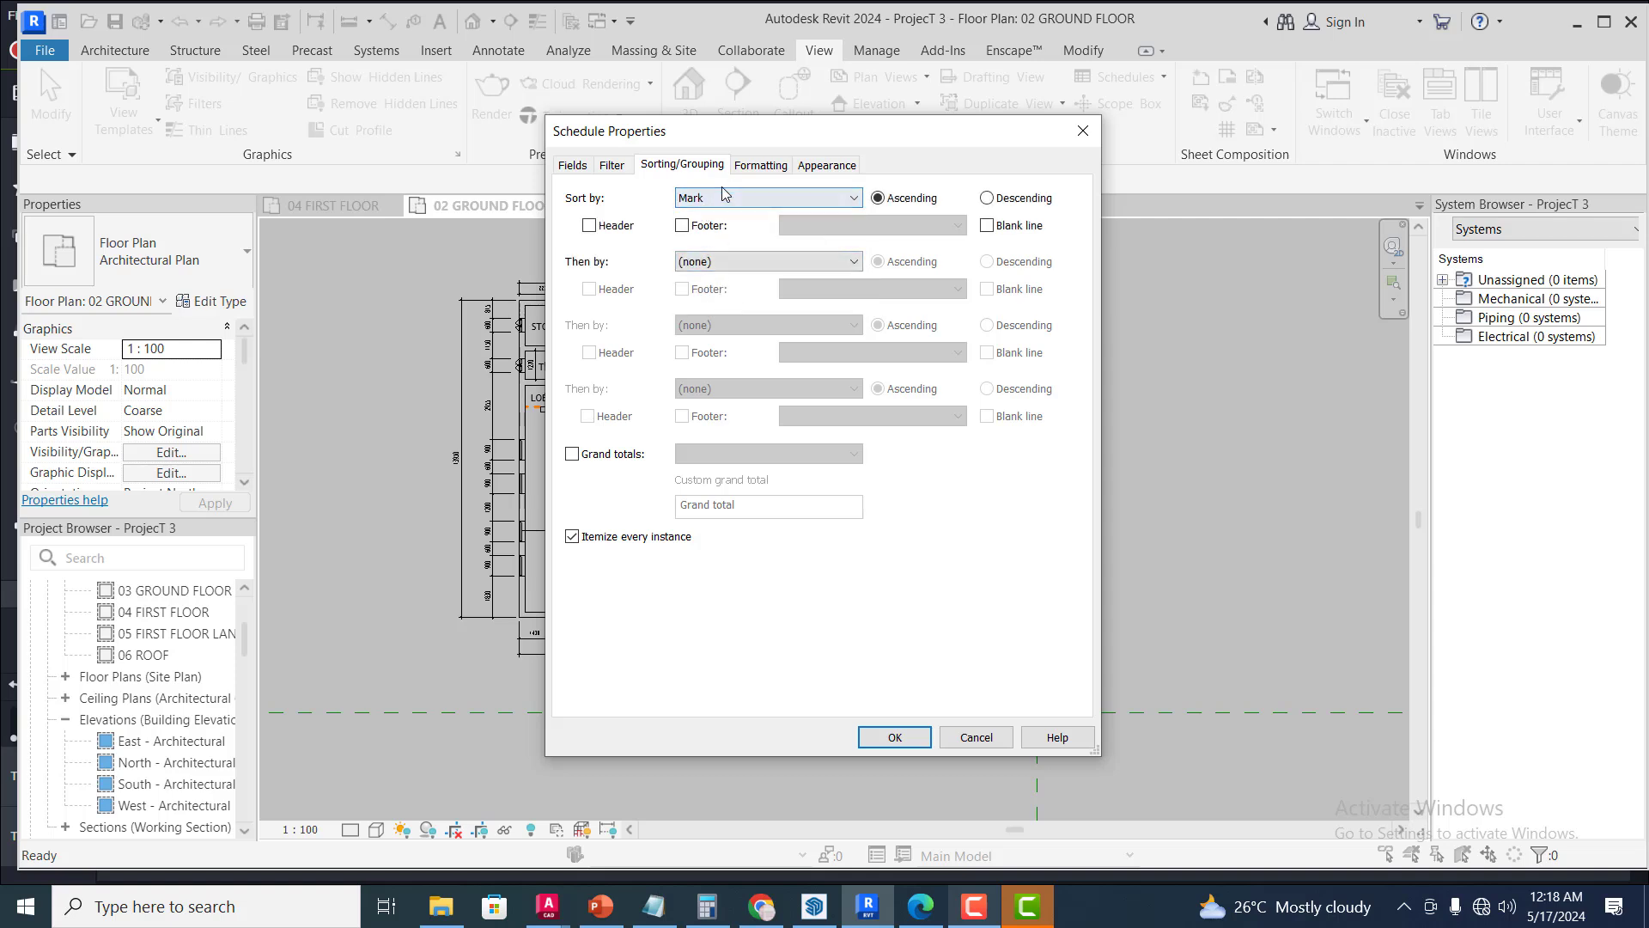
Review the formatting settings of the scheduled fields from Width to Mark and the schedule's appearance settings
click(773, 172)
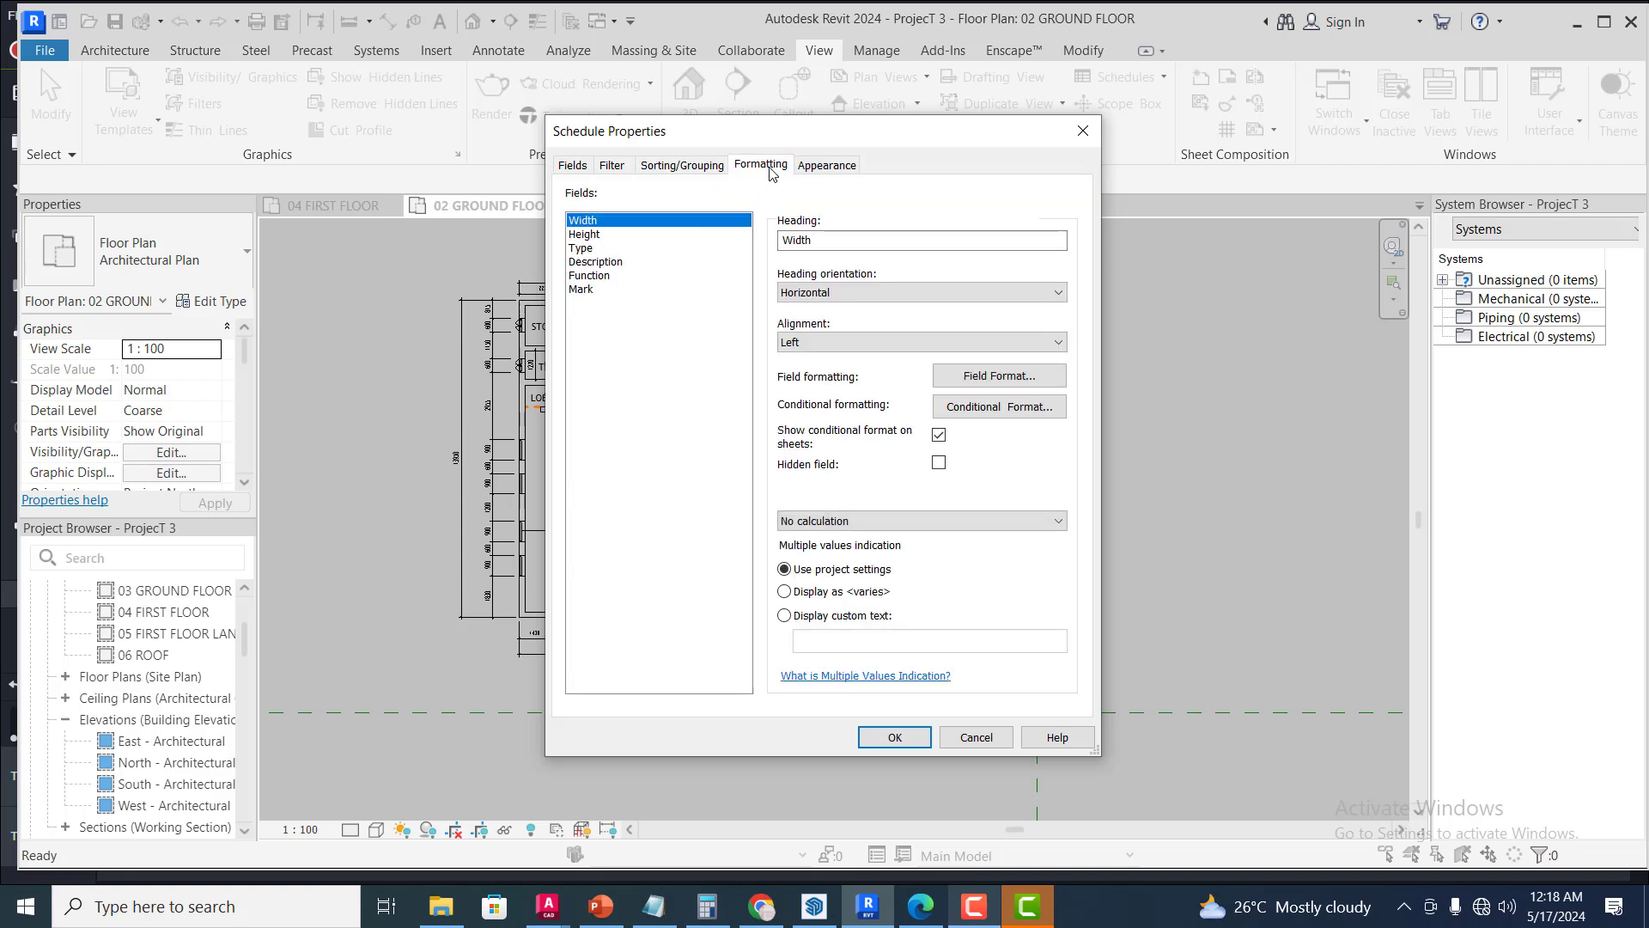
click(588, 235)
click(589, 250)
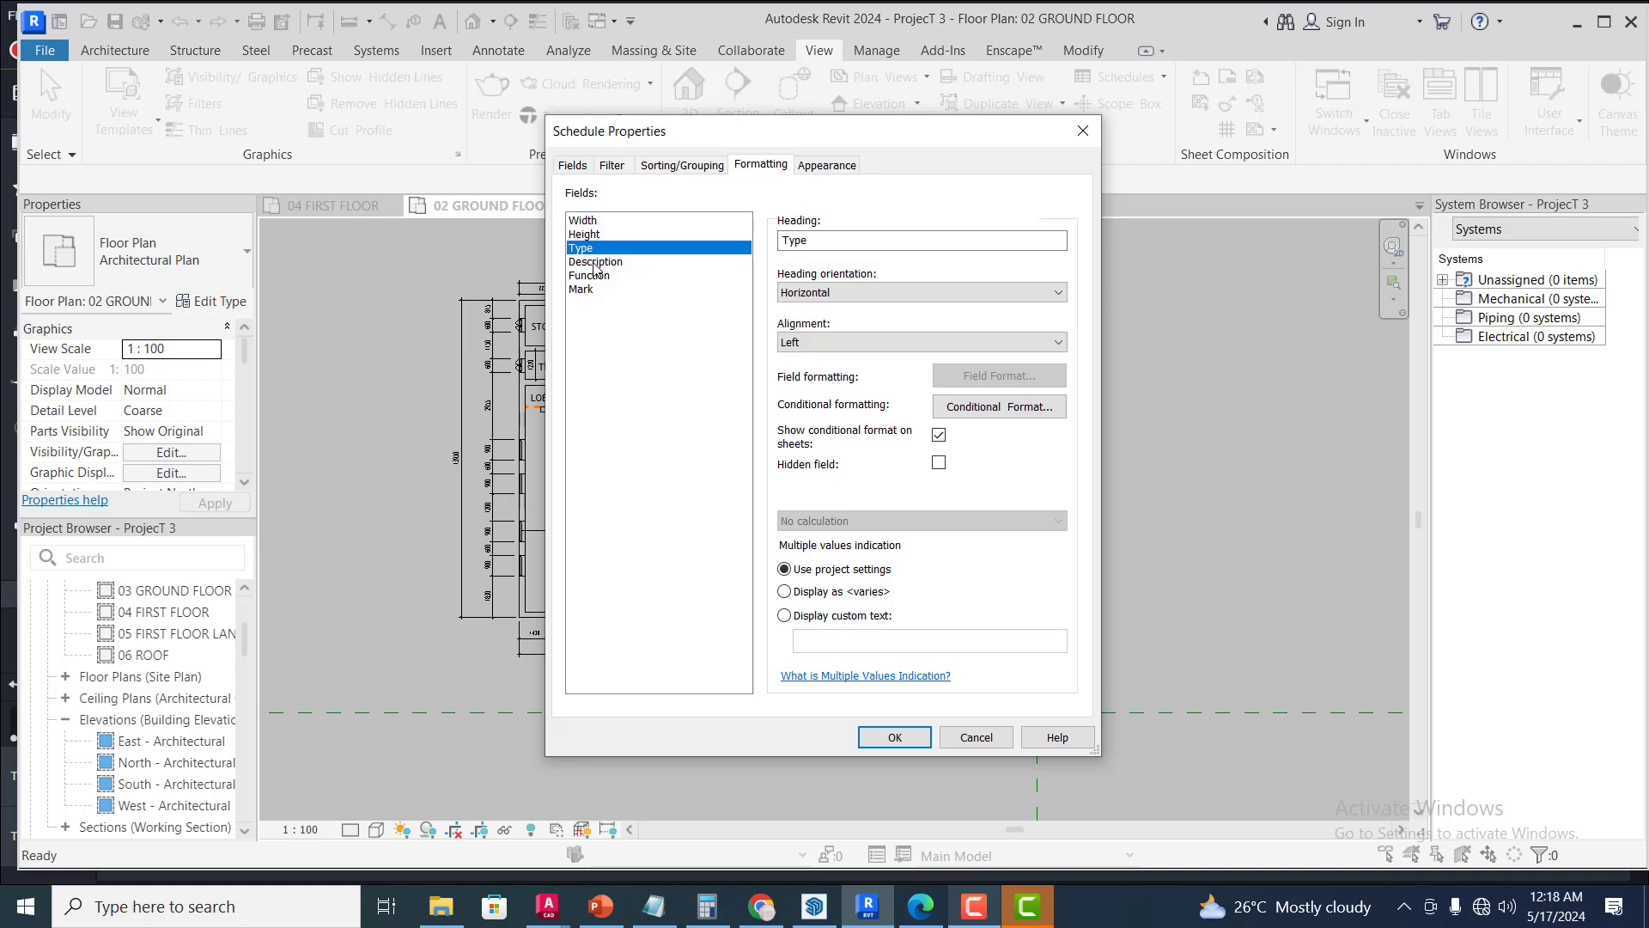
click(595, 263)
click(600, 277)
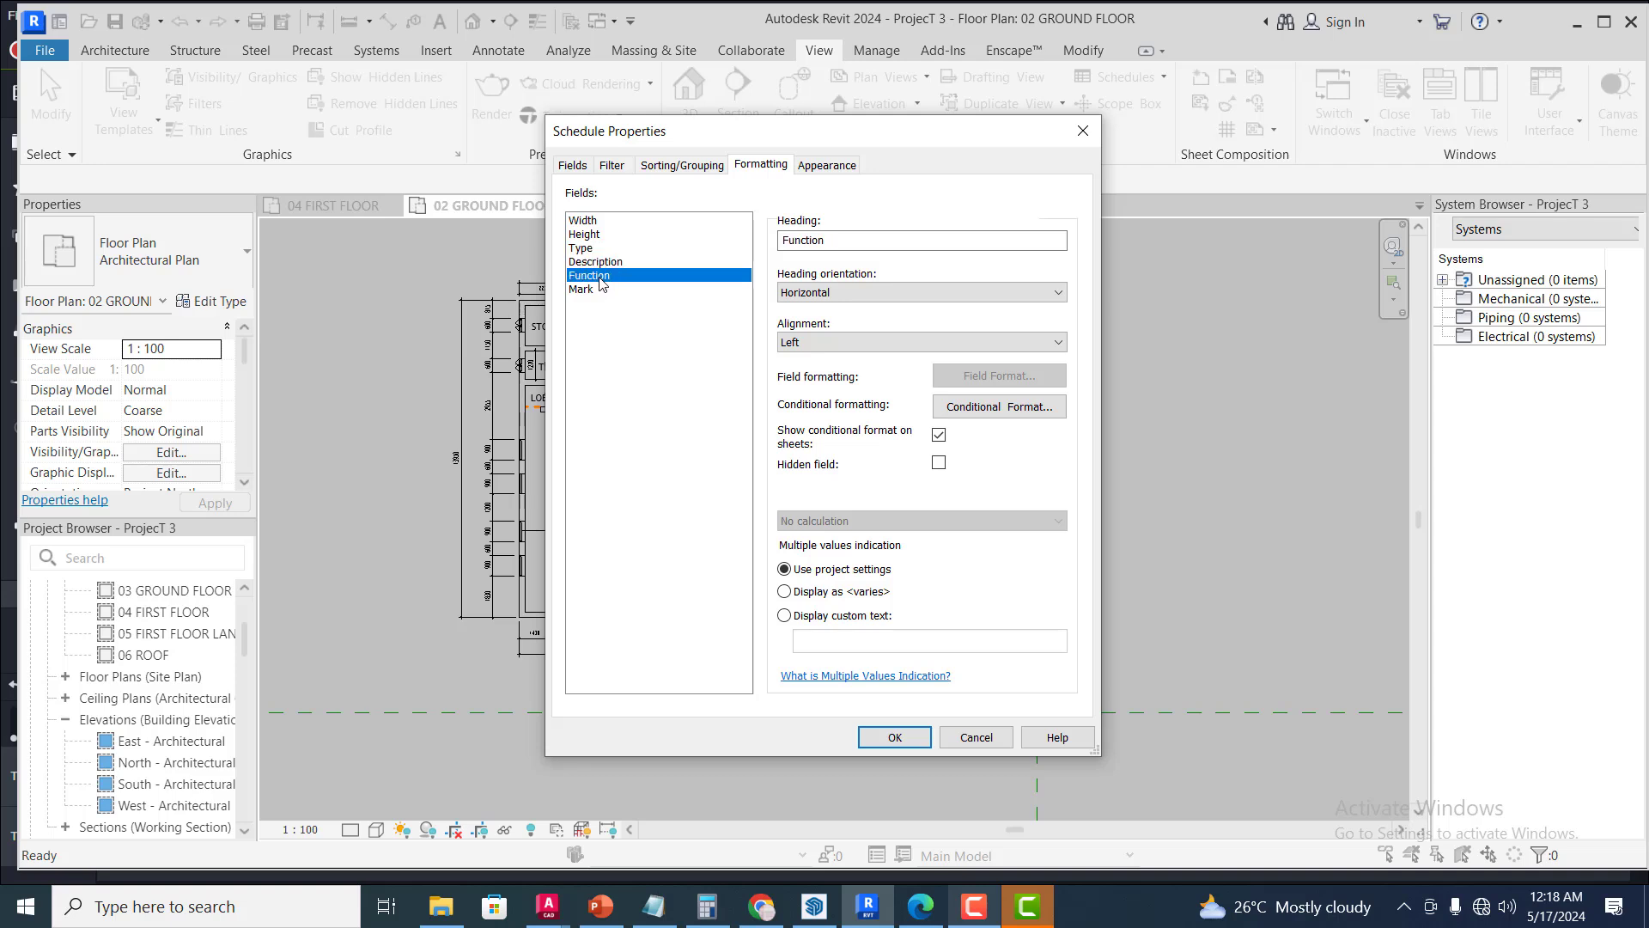
click(599, 290)
click(600, 277)
click(597, 263)
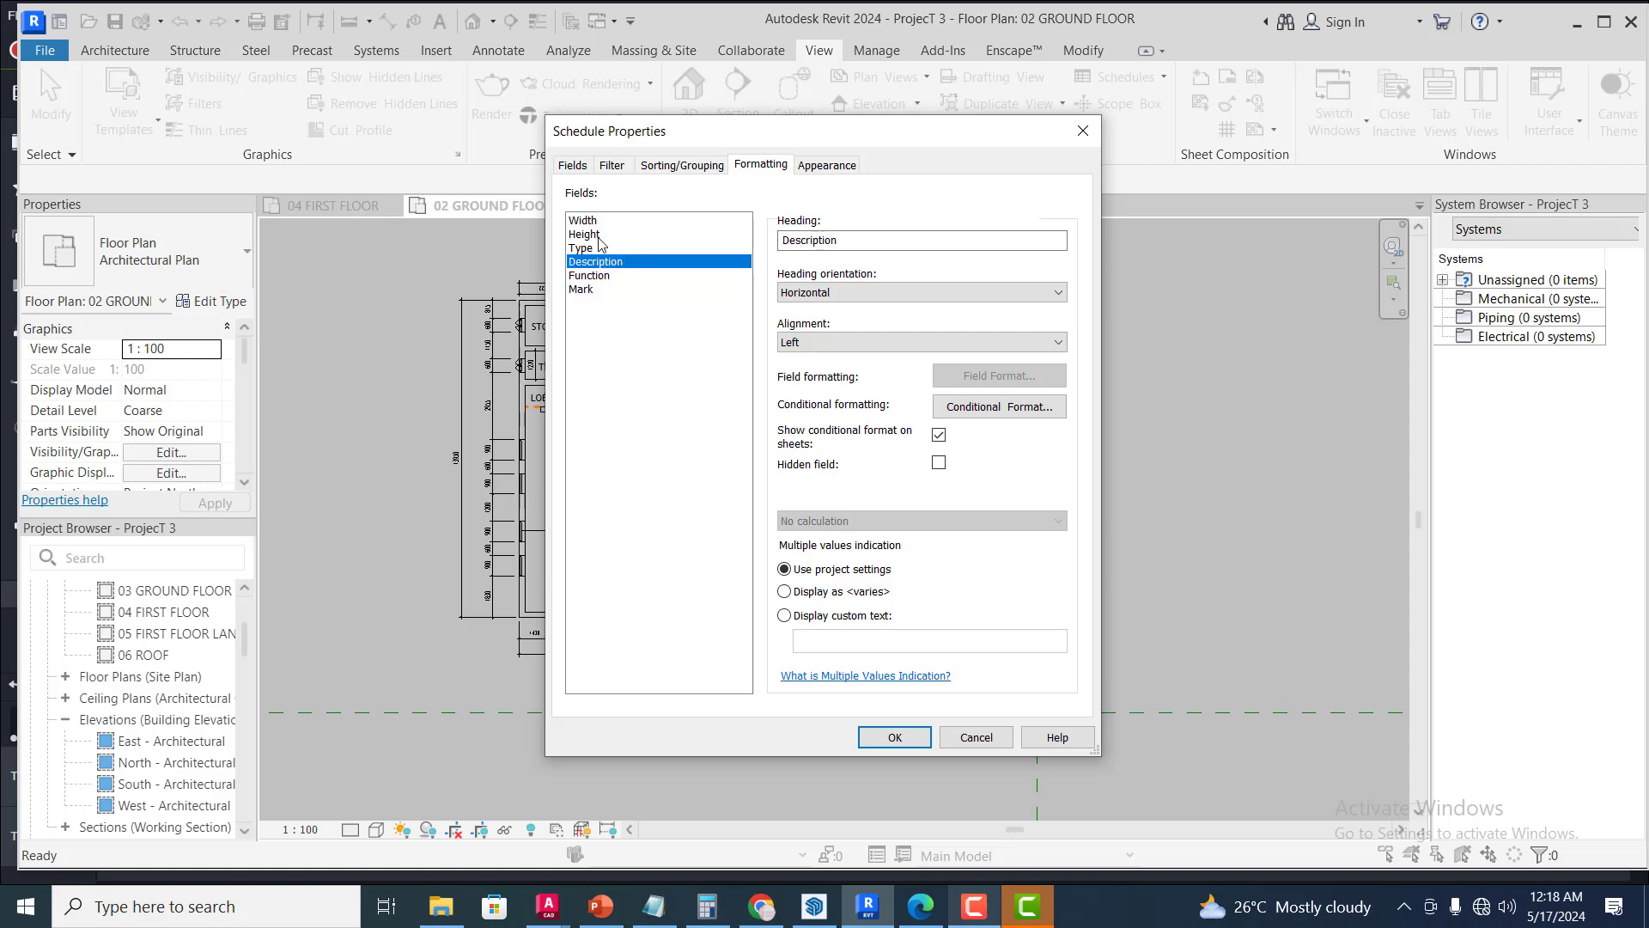
click(594, 249)
click(821, 240)
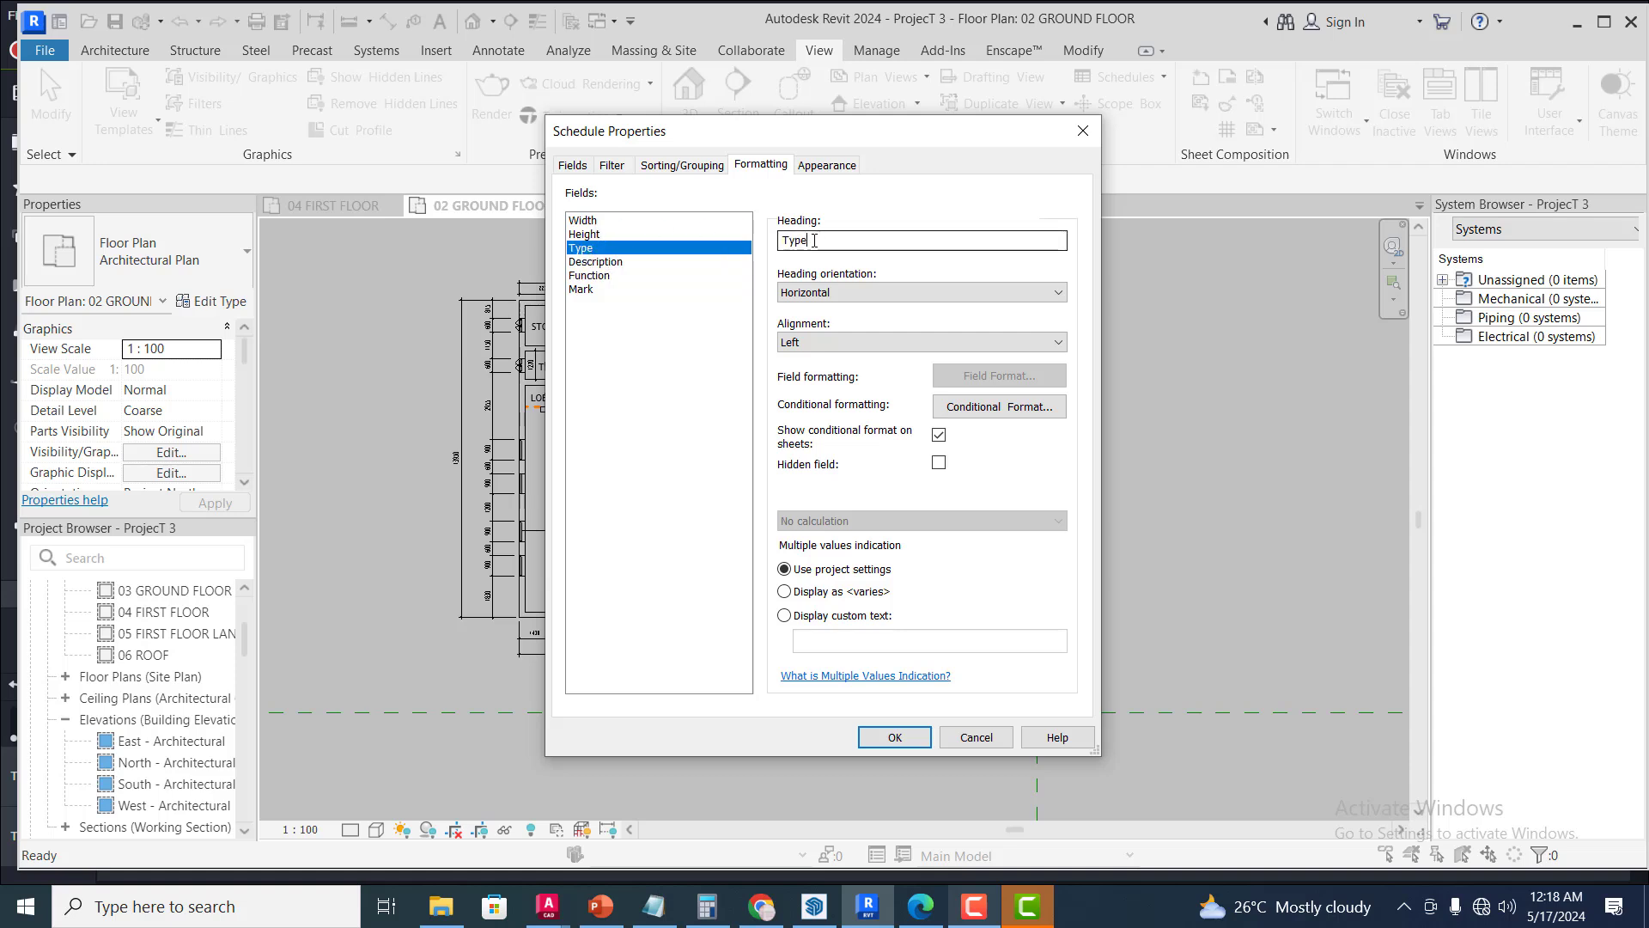
click(596, 234)
click(593, 220)
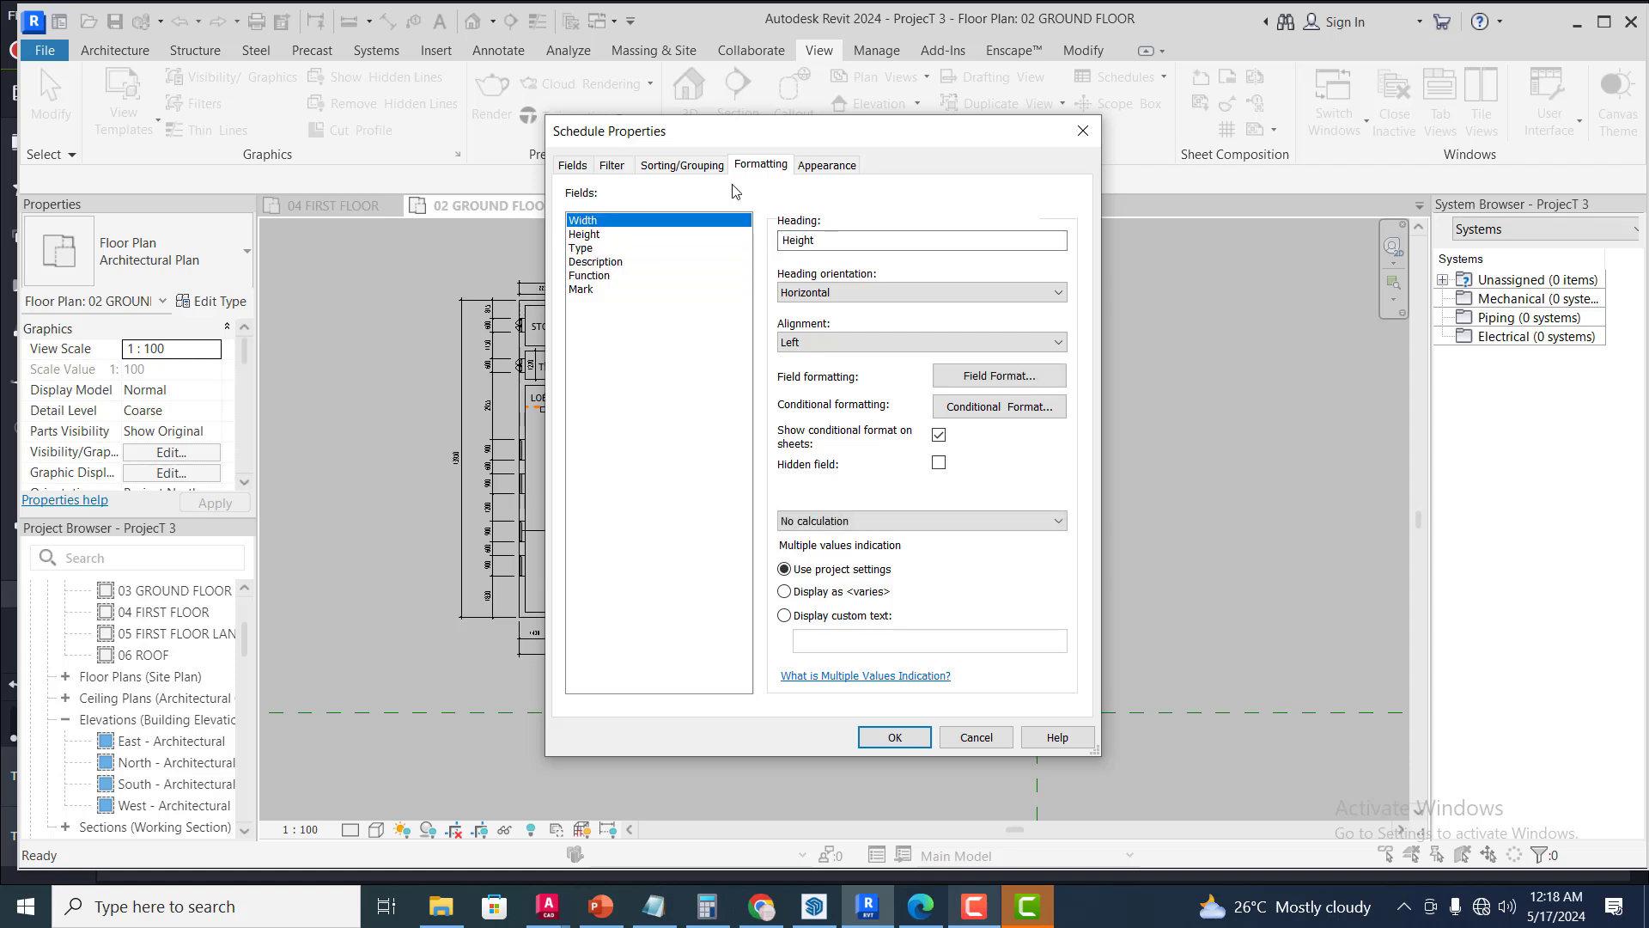
click(827, 166)
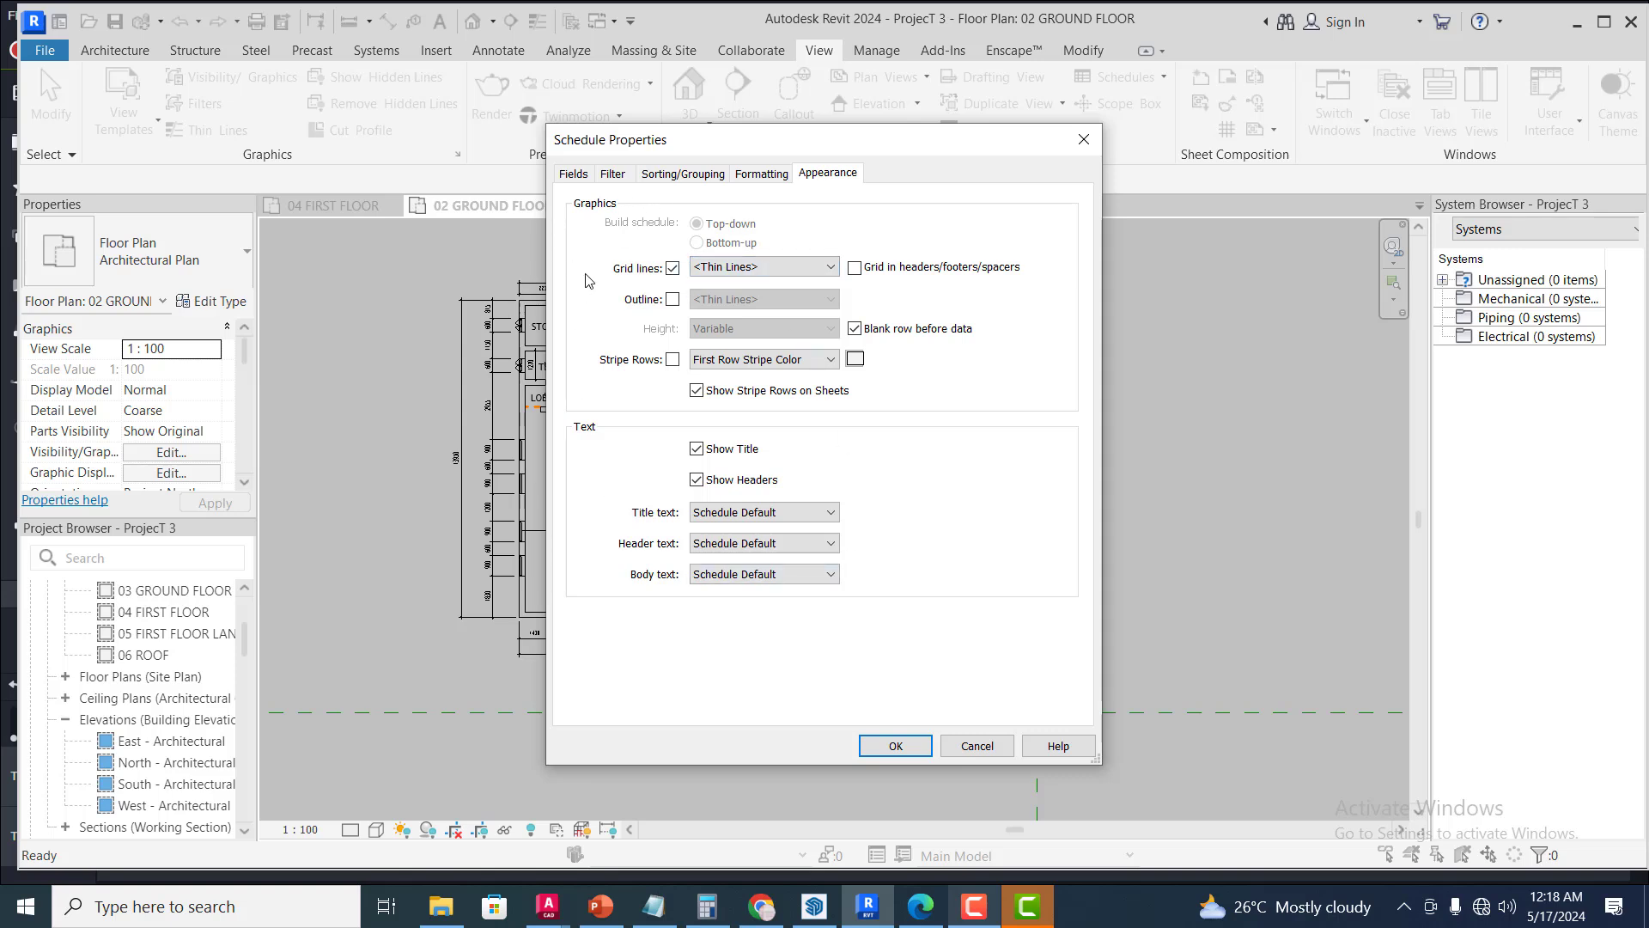
Add the Count field after Mark and generate the door schedule
click(575, 175)
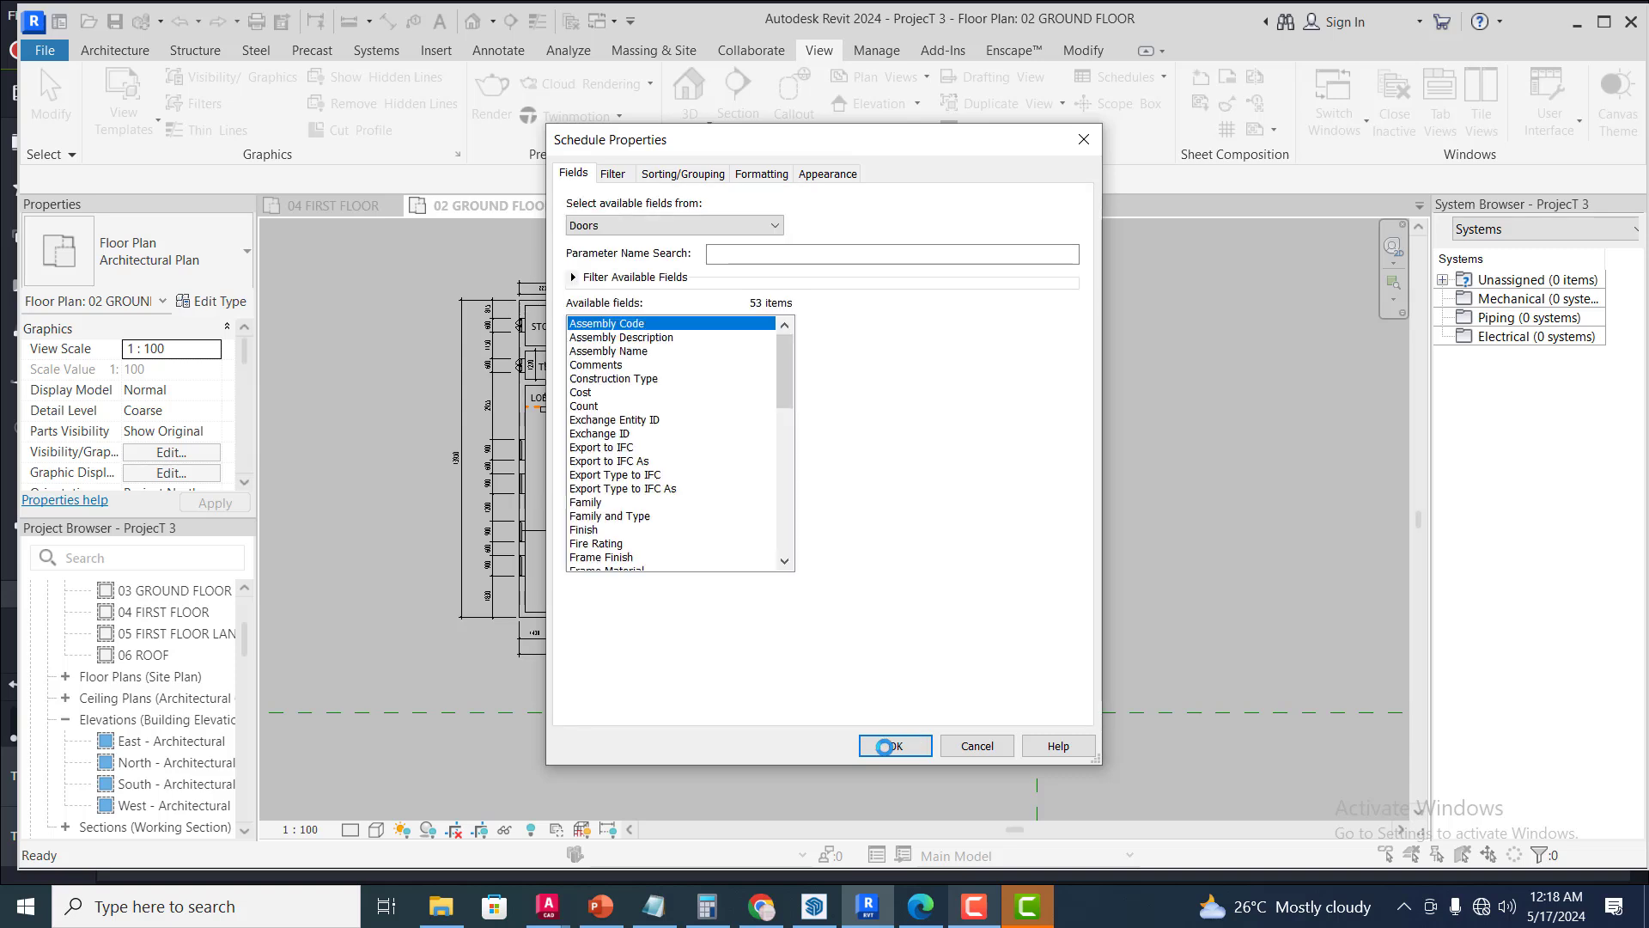
click(586, 407)
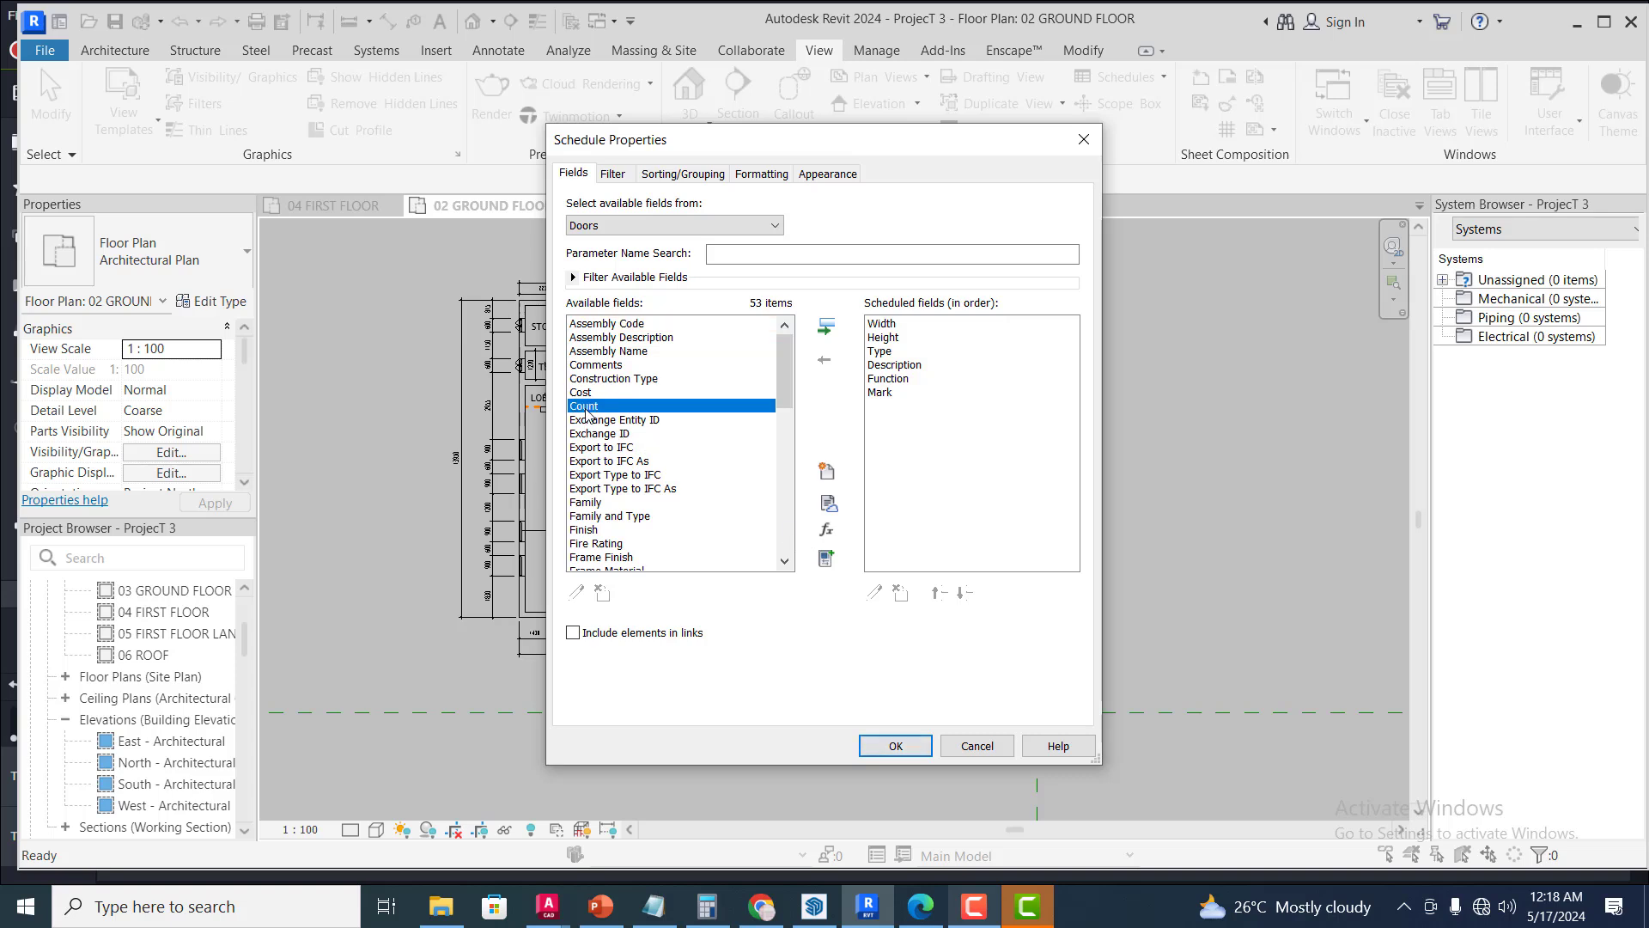
click(825, 328)
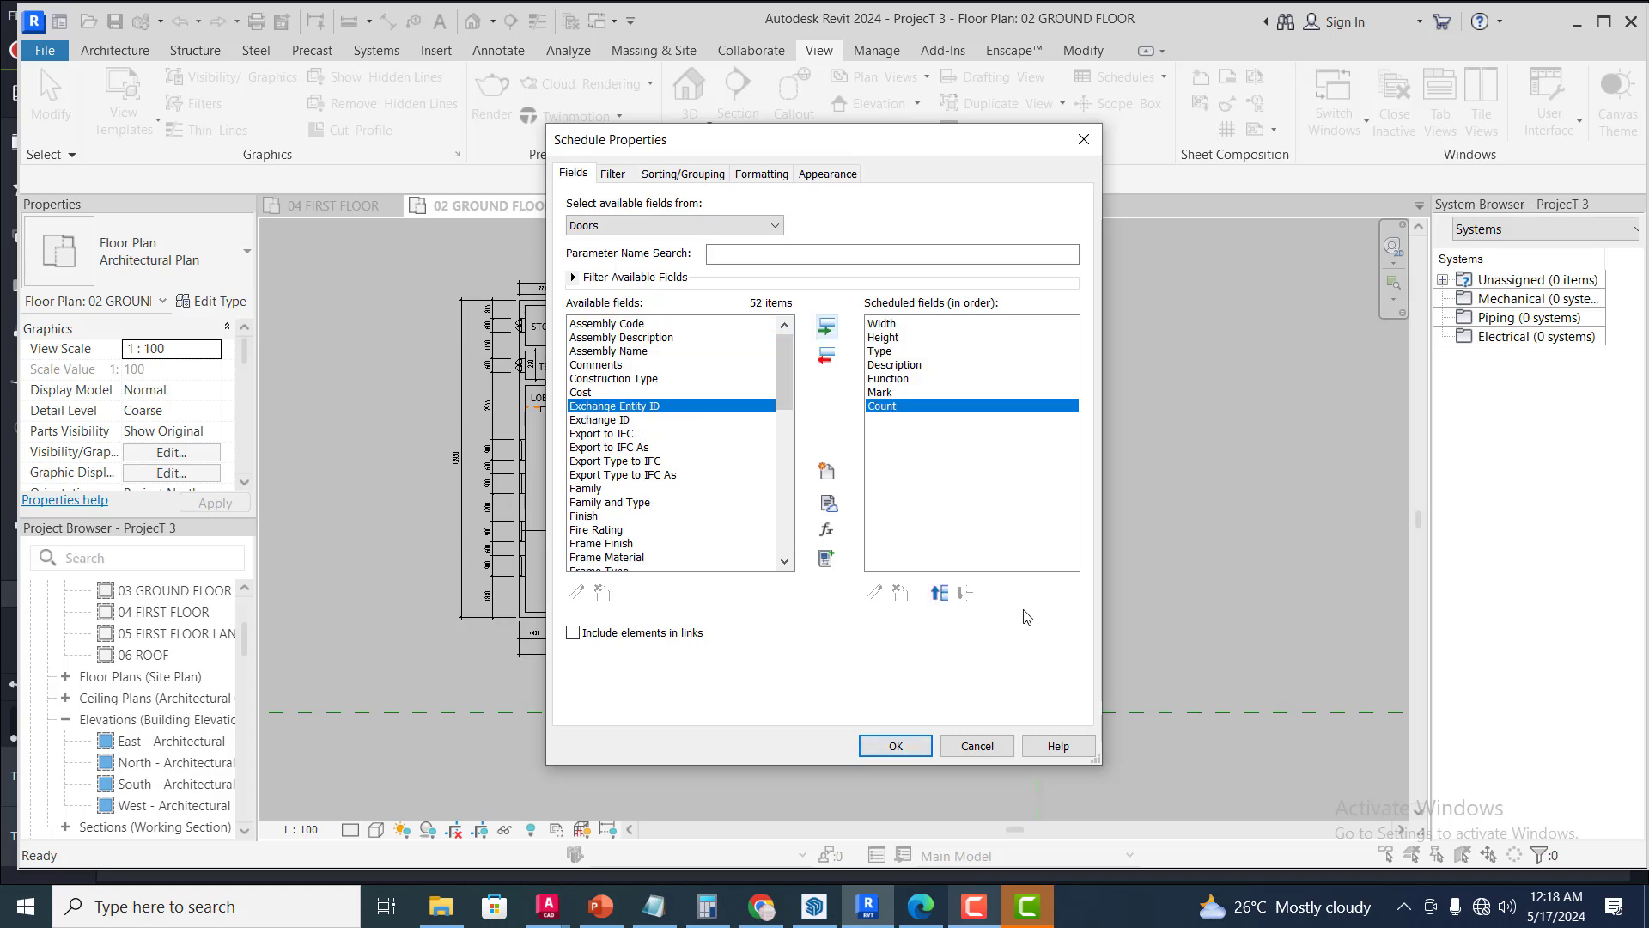
click(909, 745)
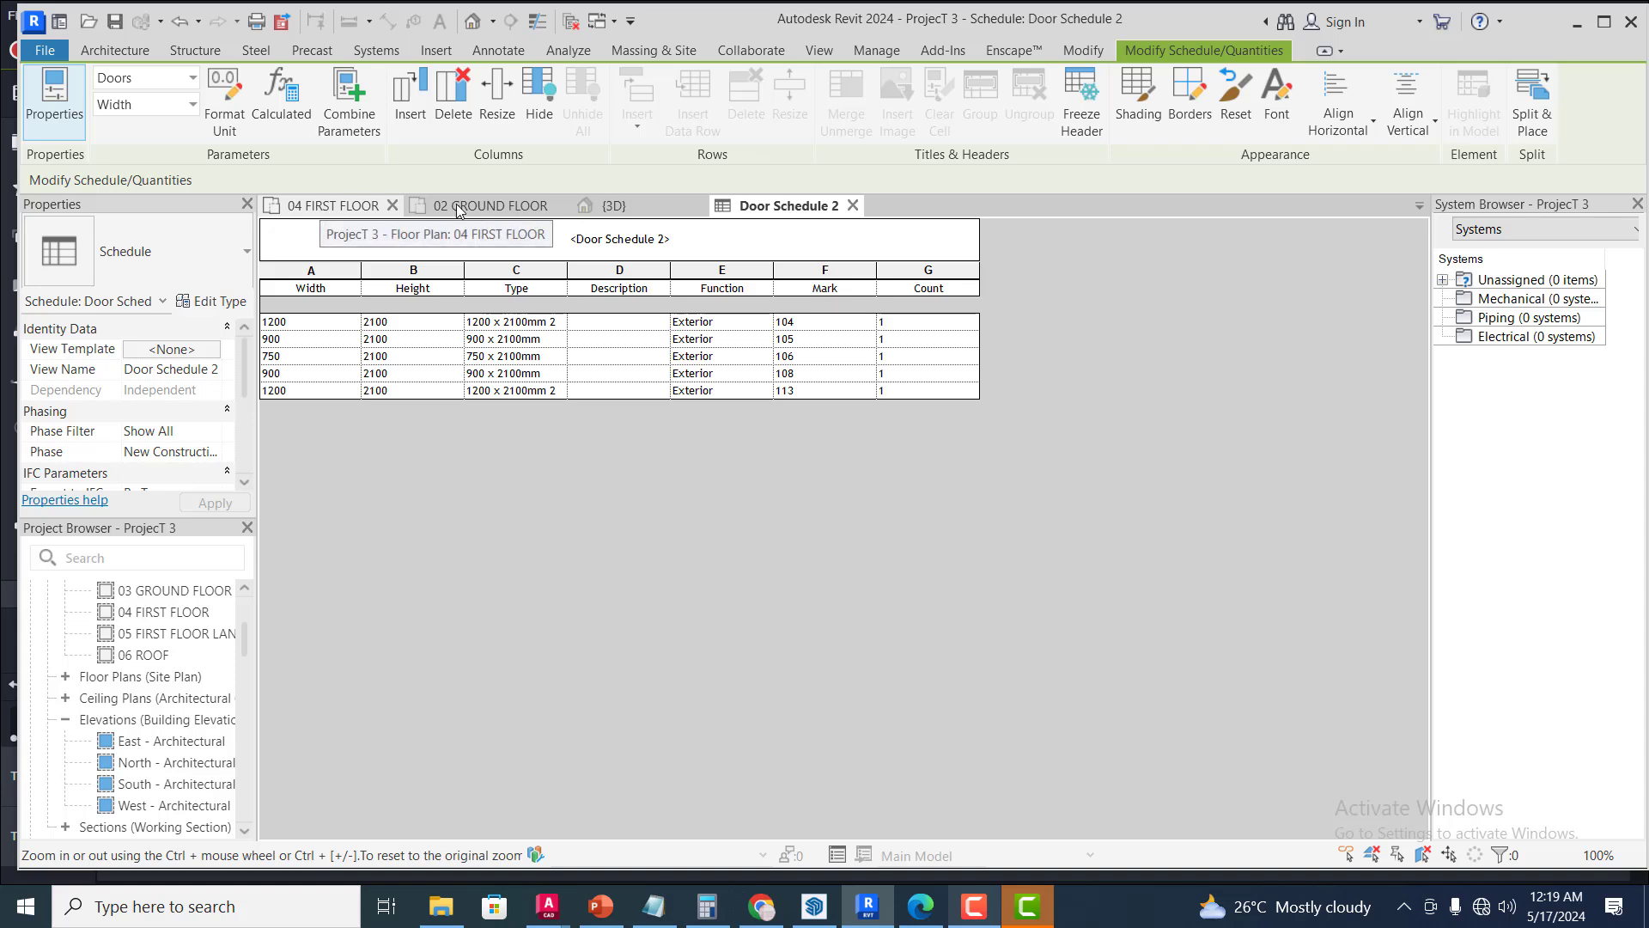
Compare the doors on the 02 GROUND FLOOR plan with the rows of the door schedule
click(482, 207)
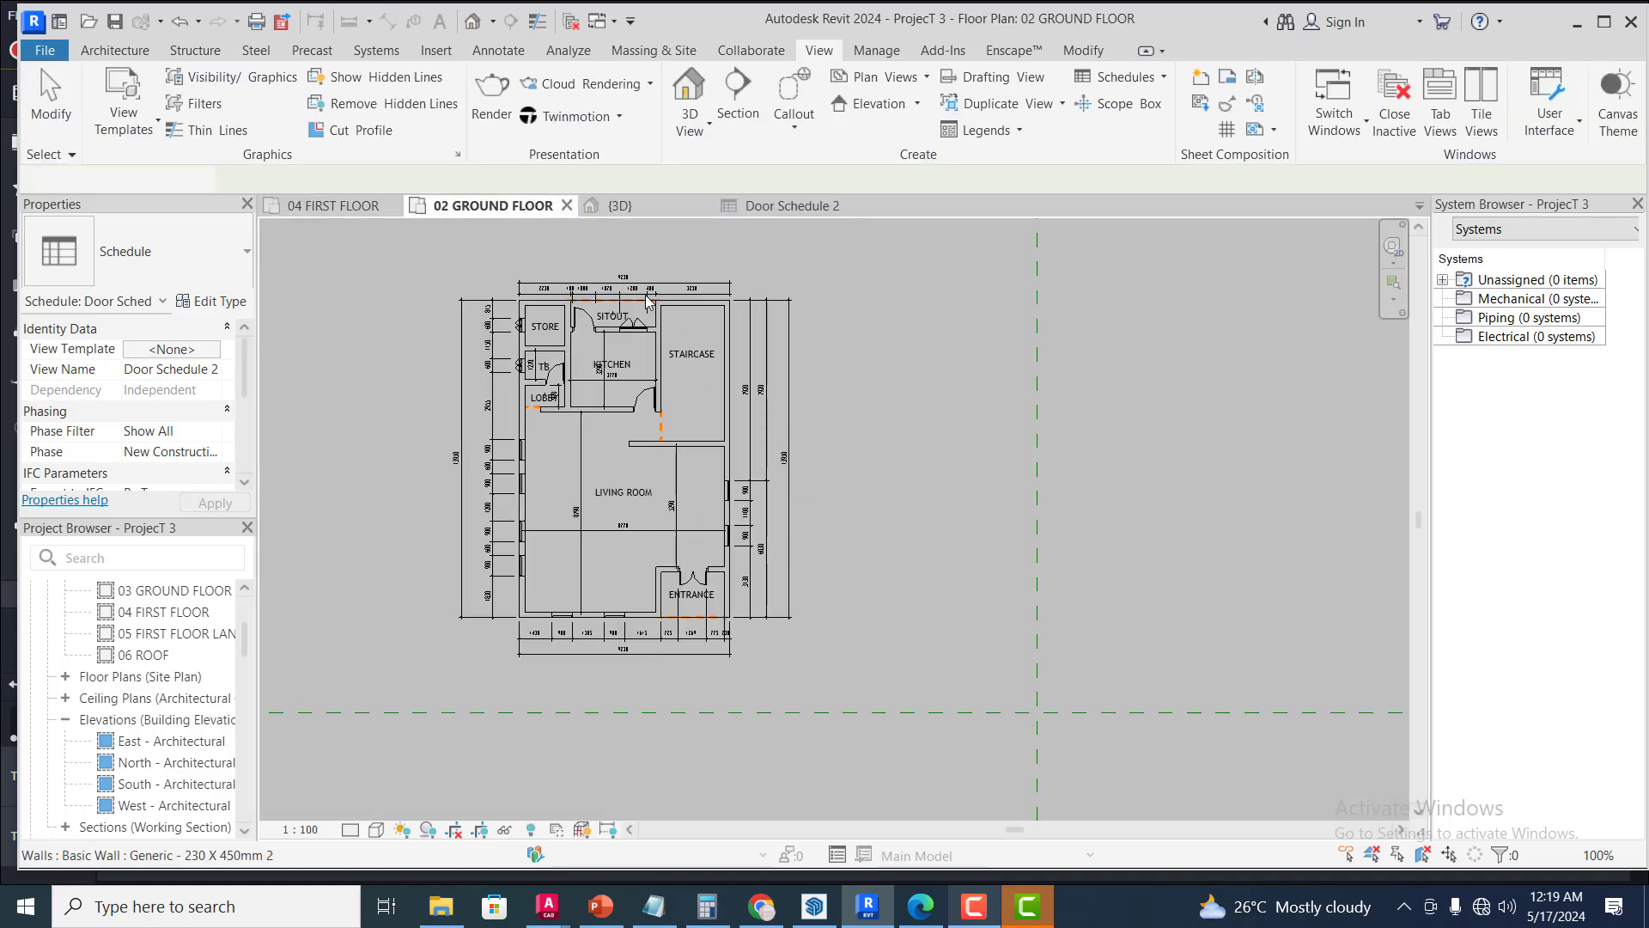
scroll(653, 318, up, 5)
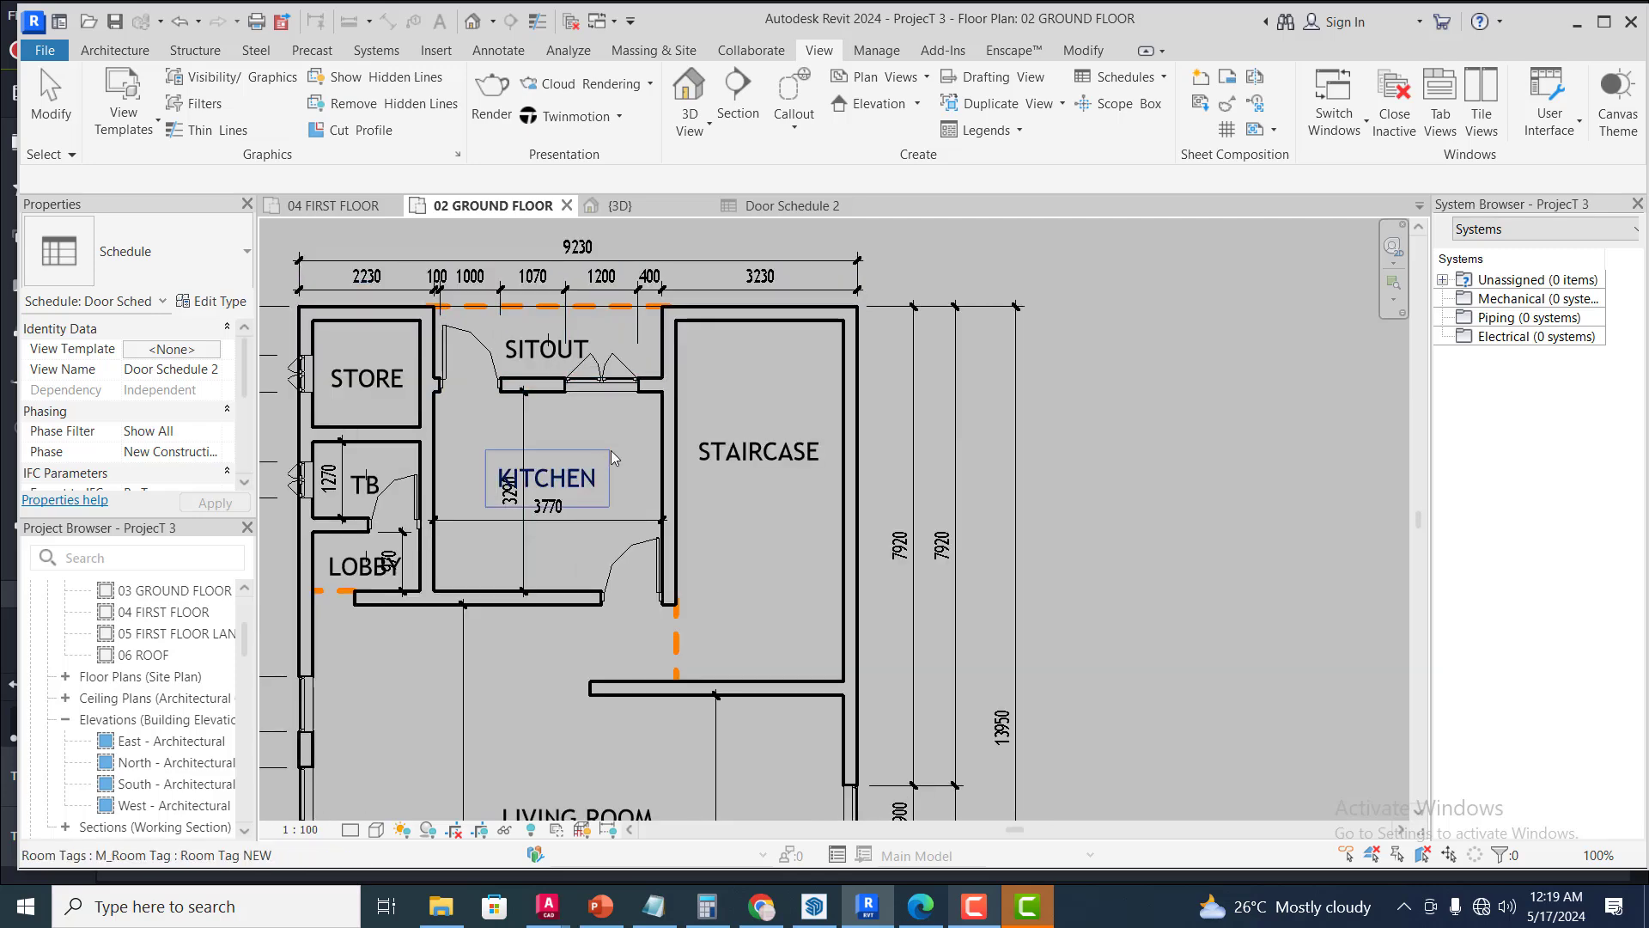
scroll(719, 326, down, 2)
scroll(749, 289, down, 2)
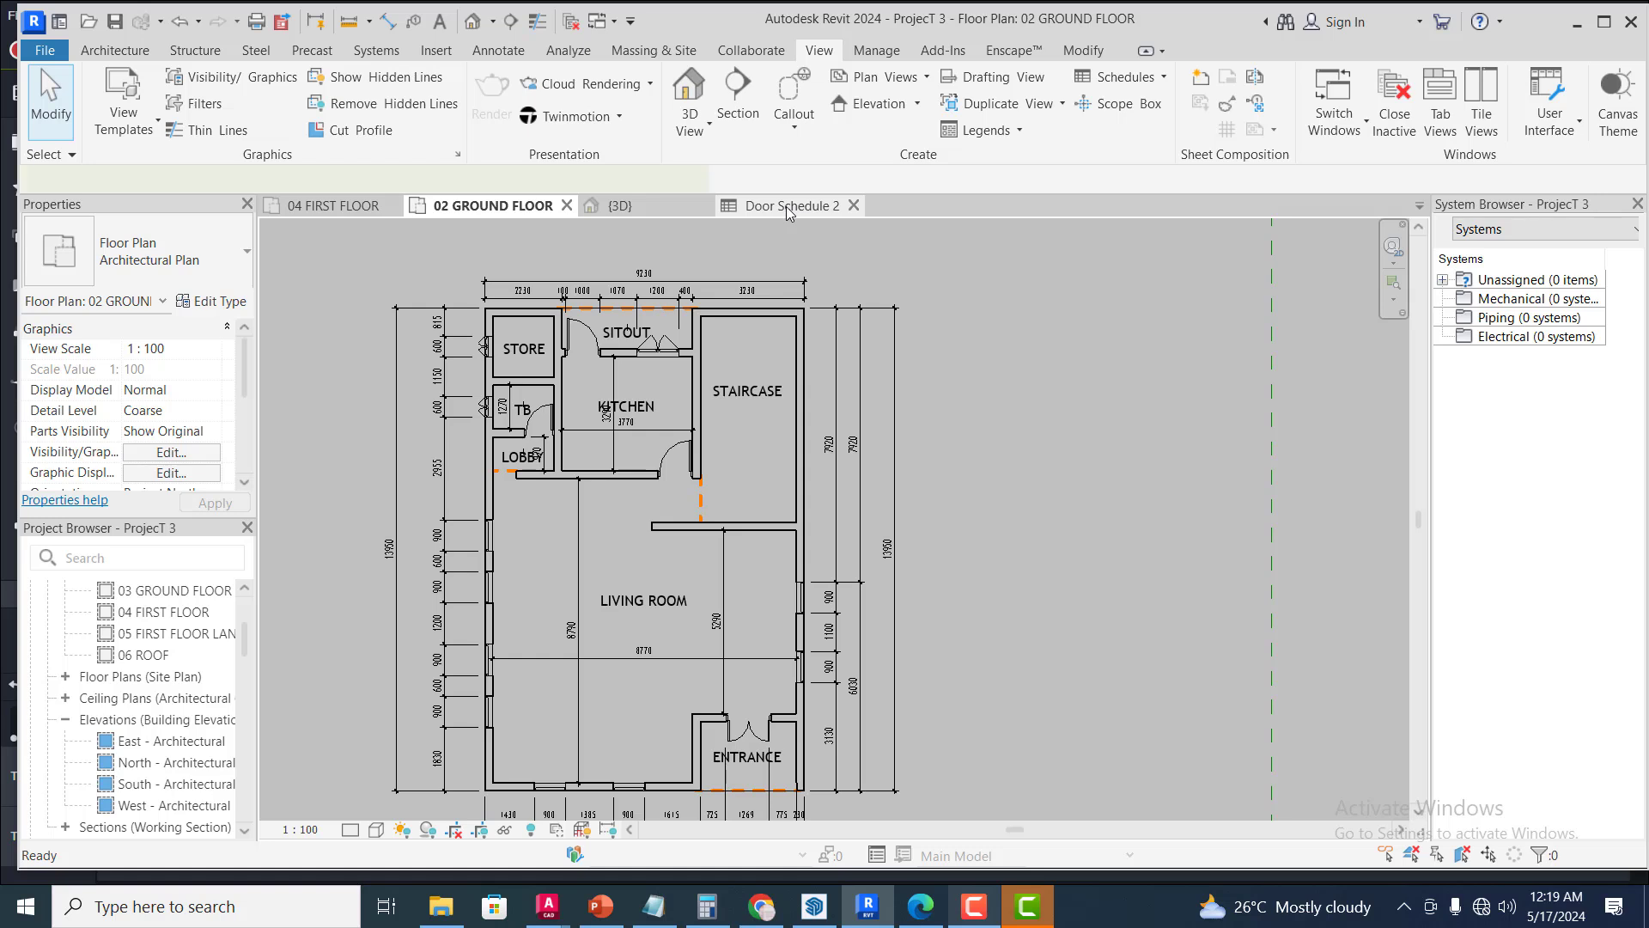
click(760, 209)
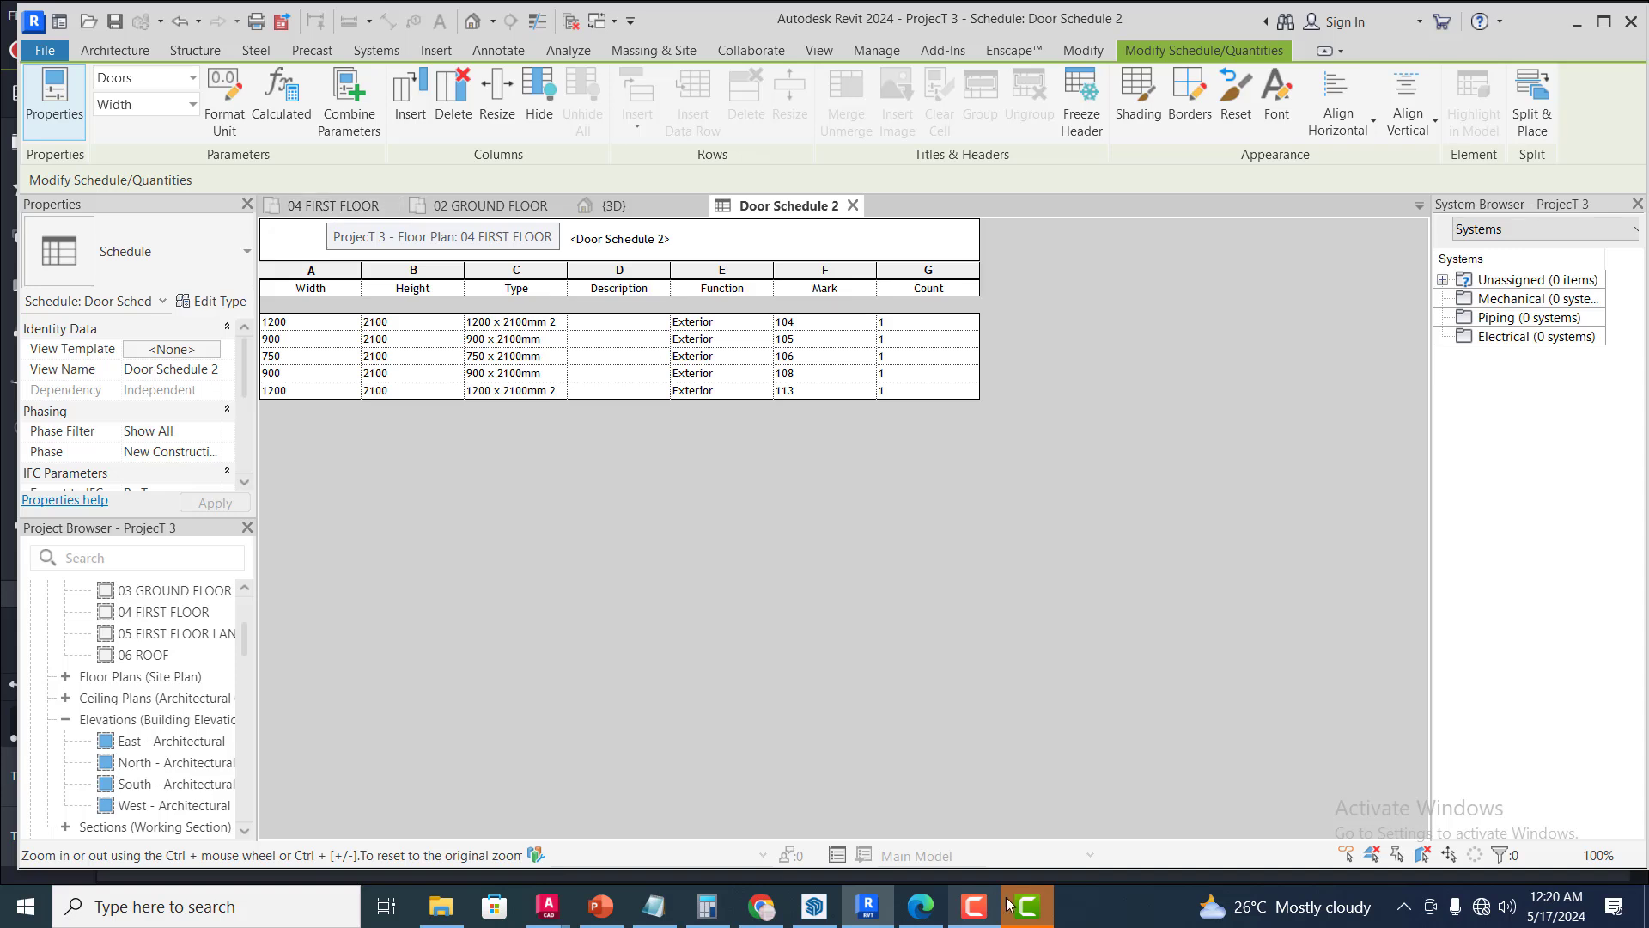
click(970, 907)
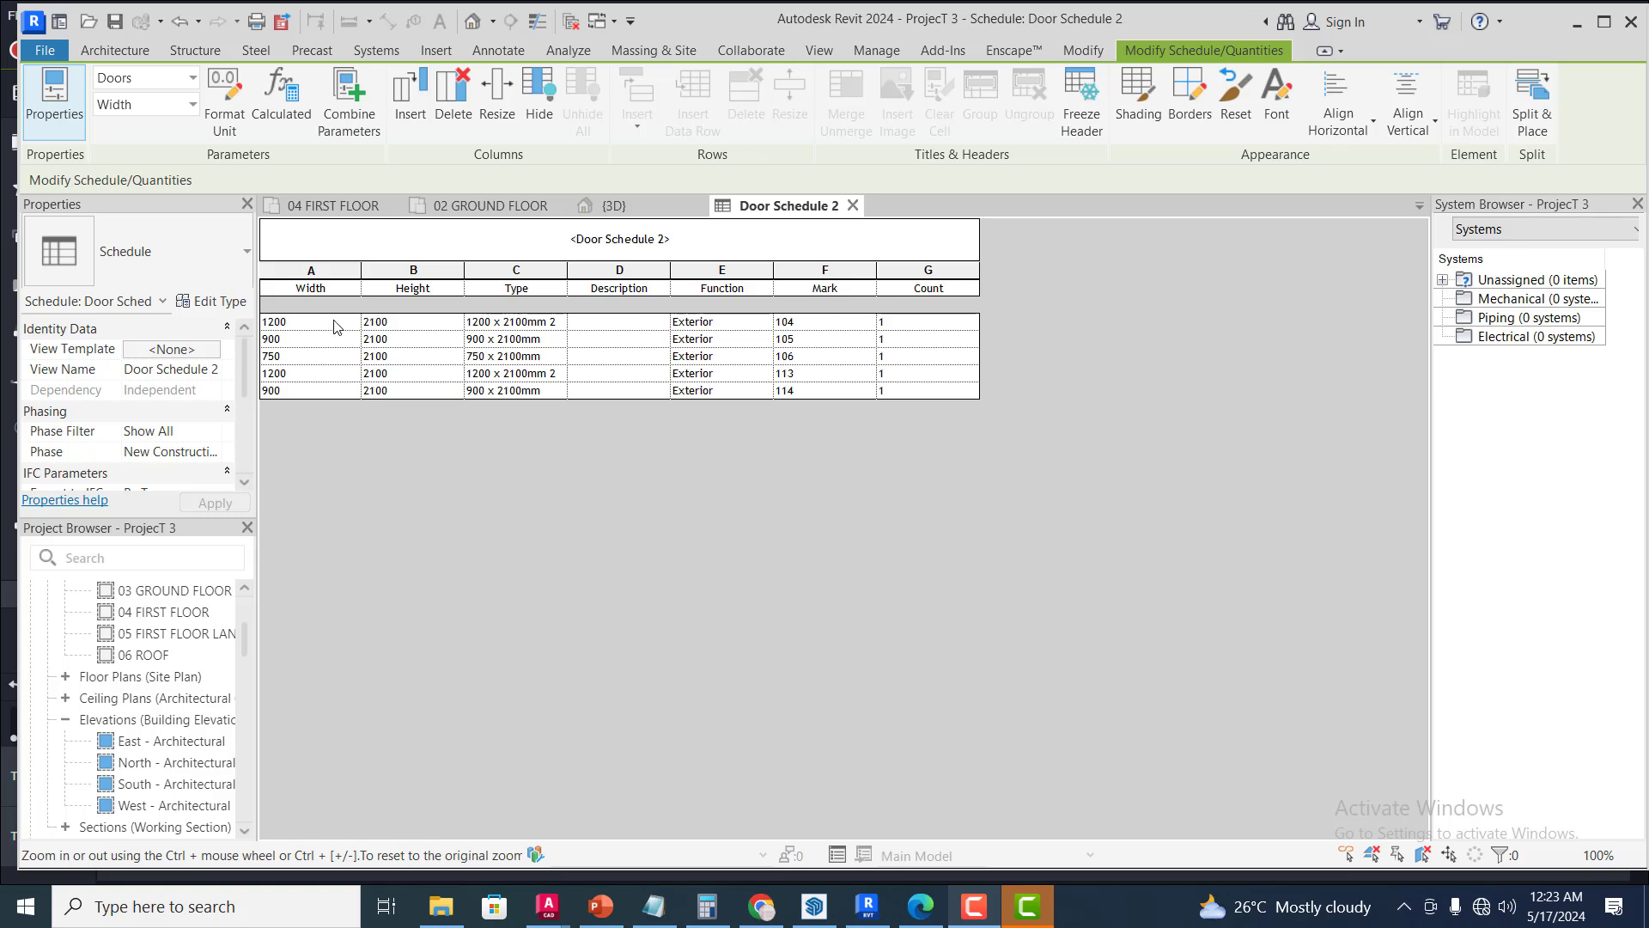
Delete the single door in the wall between the kitchen and the living room on the 02 GROUND FLOOR plan
click(488, 205)
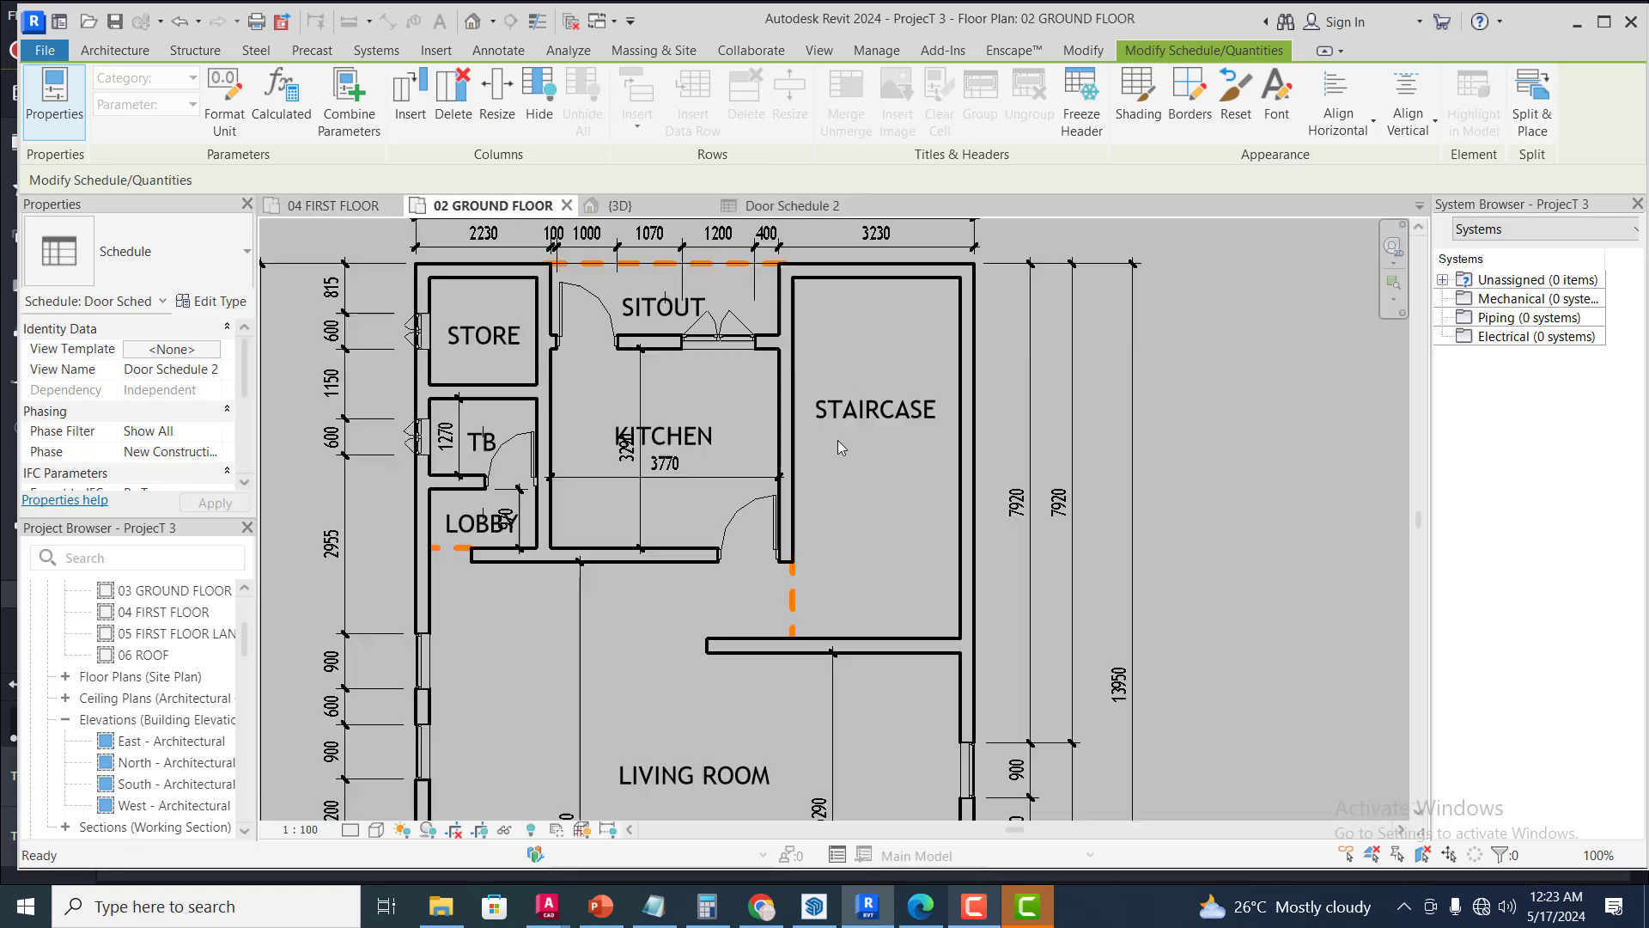
click(740, 505)
key(Delete)
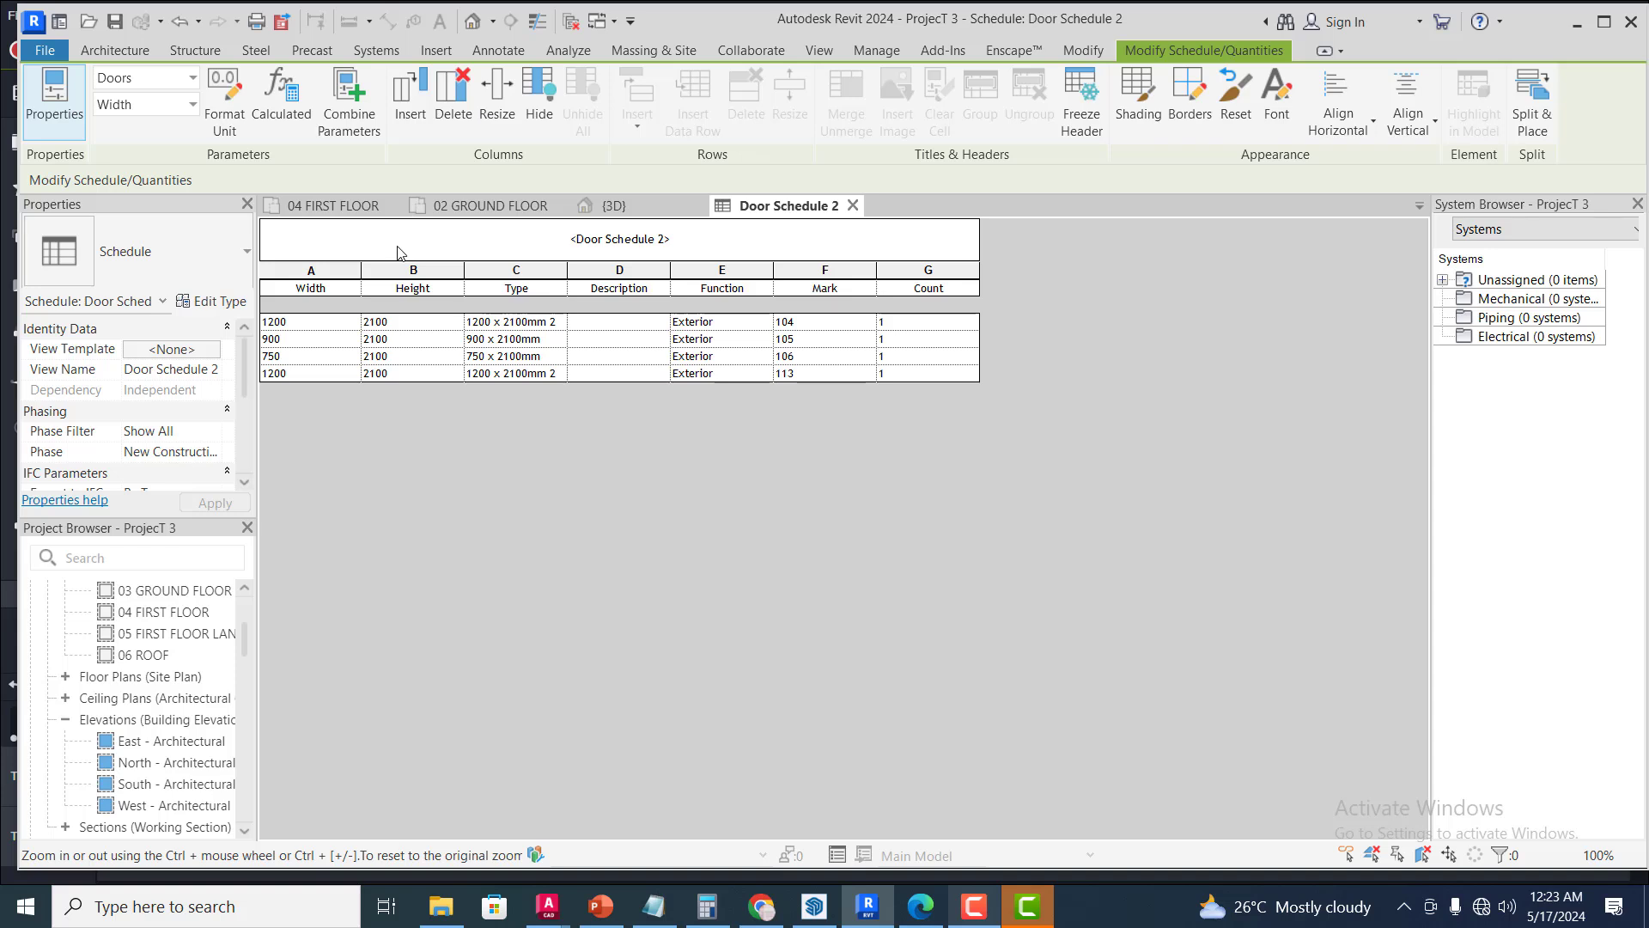
Place a 900 x 2100mm single flush door in the kitchen–living room wall at the staircase-side corner, and return to the door schedule
click(346, 206)
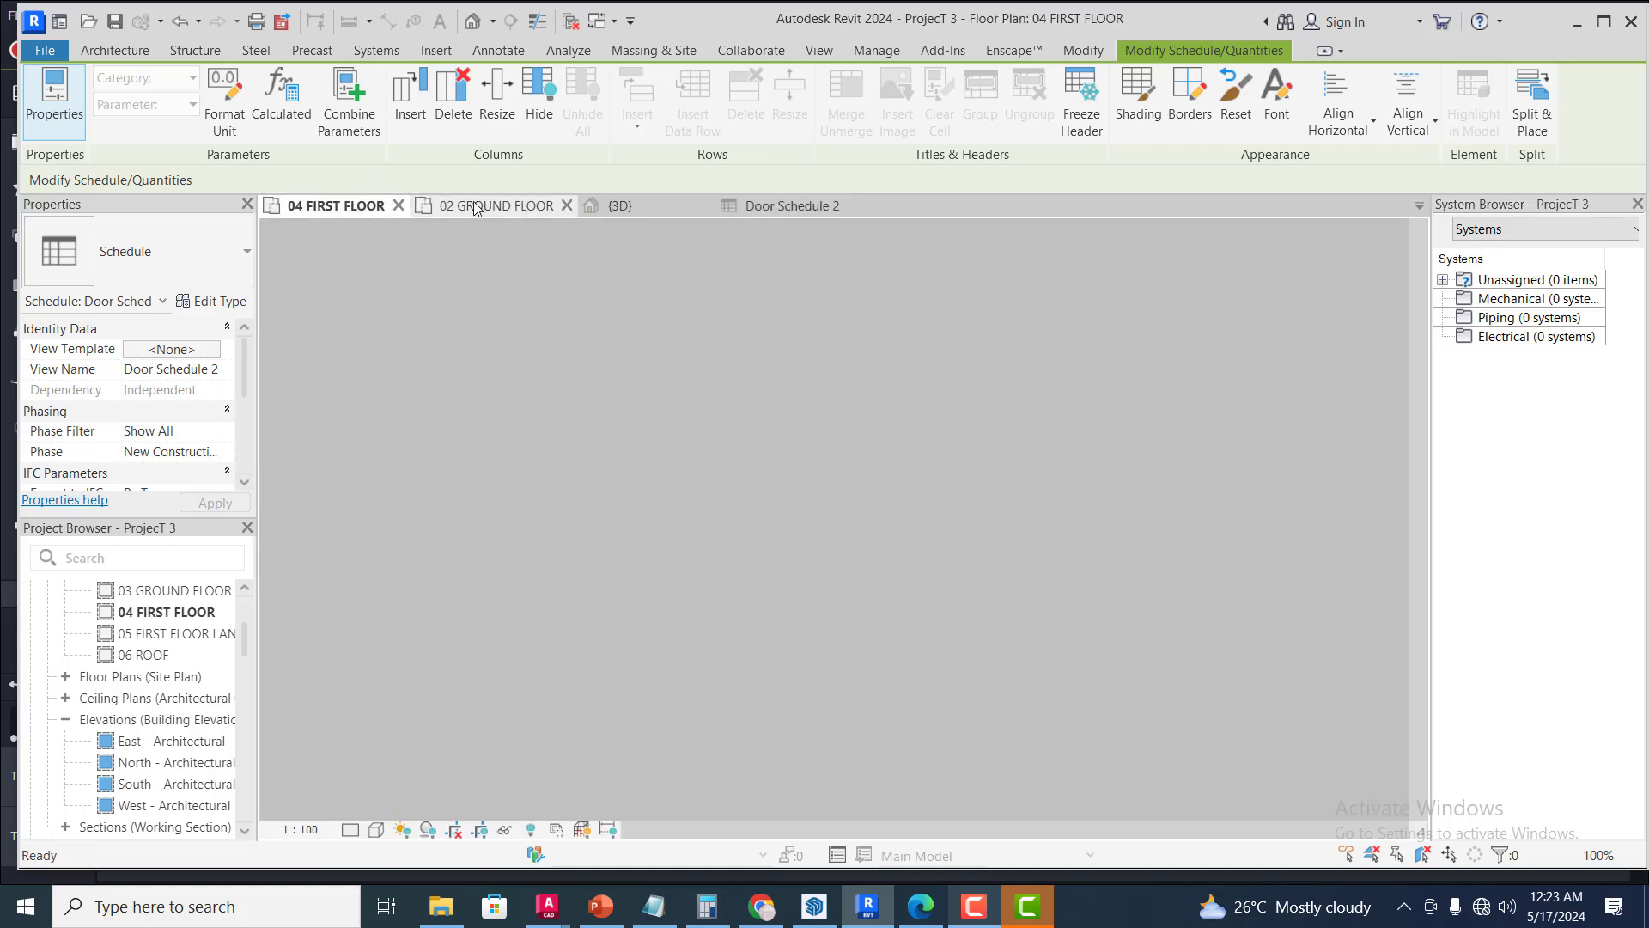
click(477, 207)
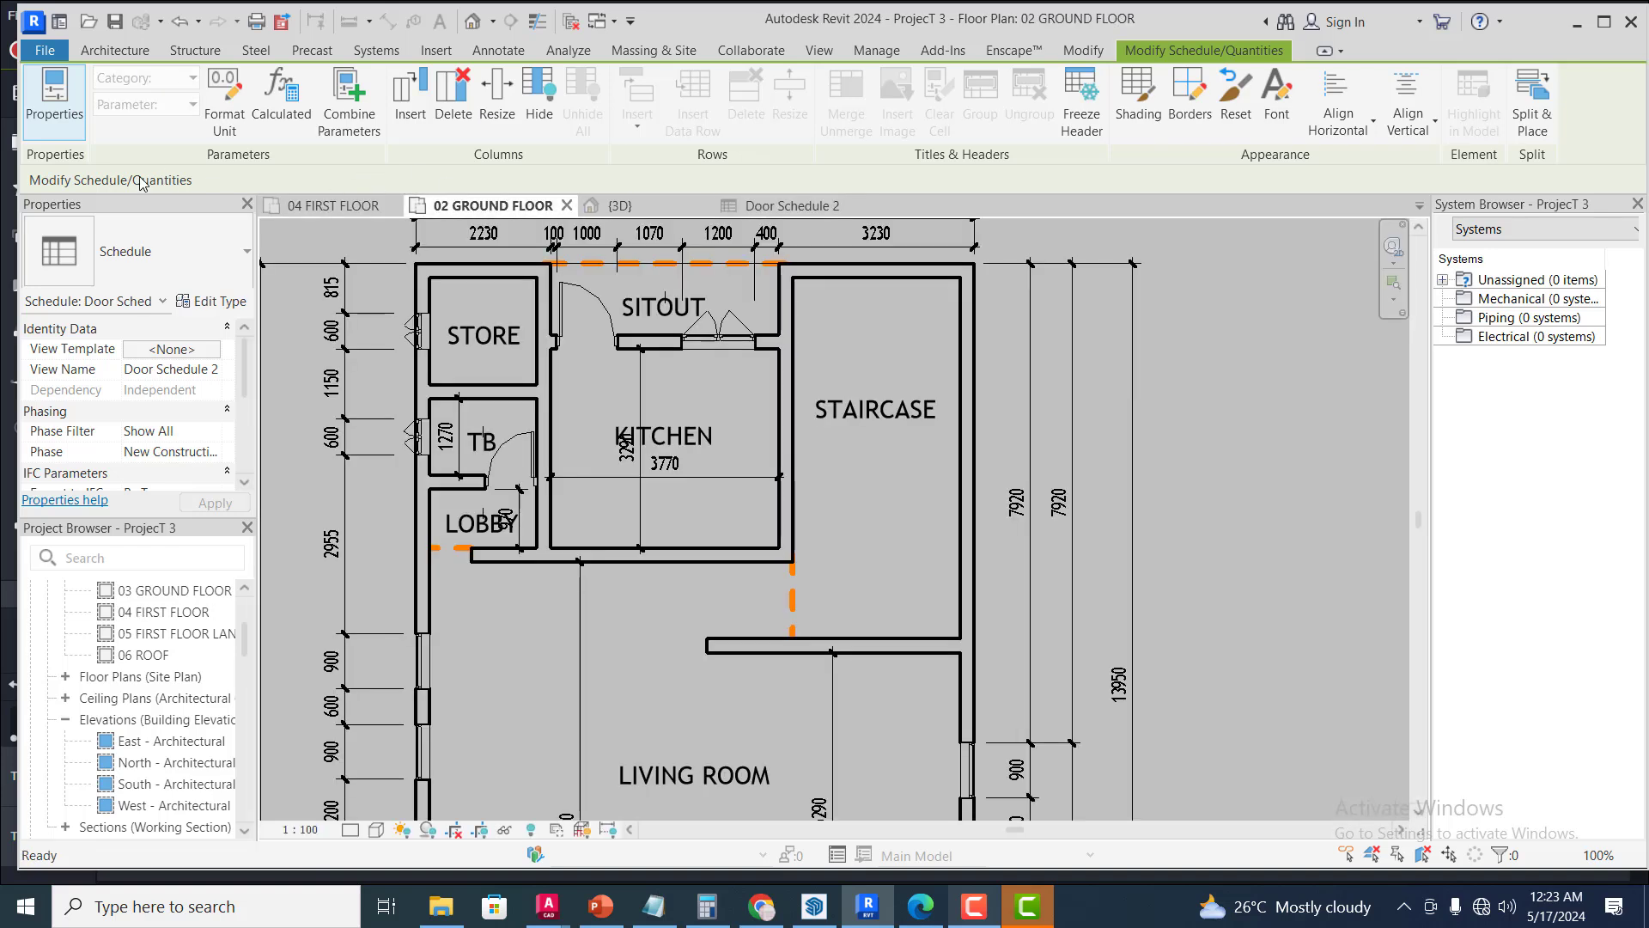
click(245, 256)
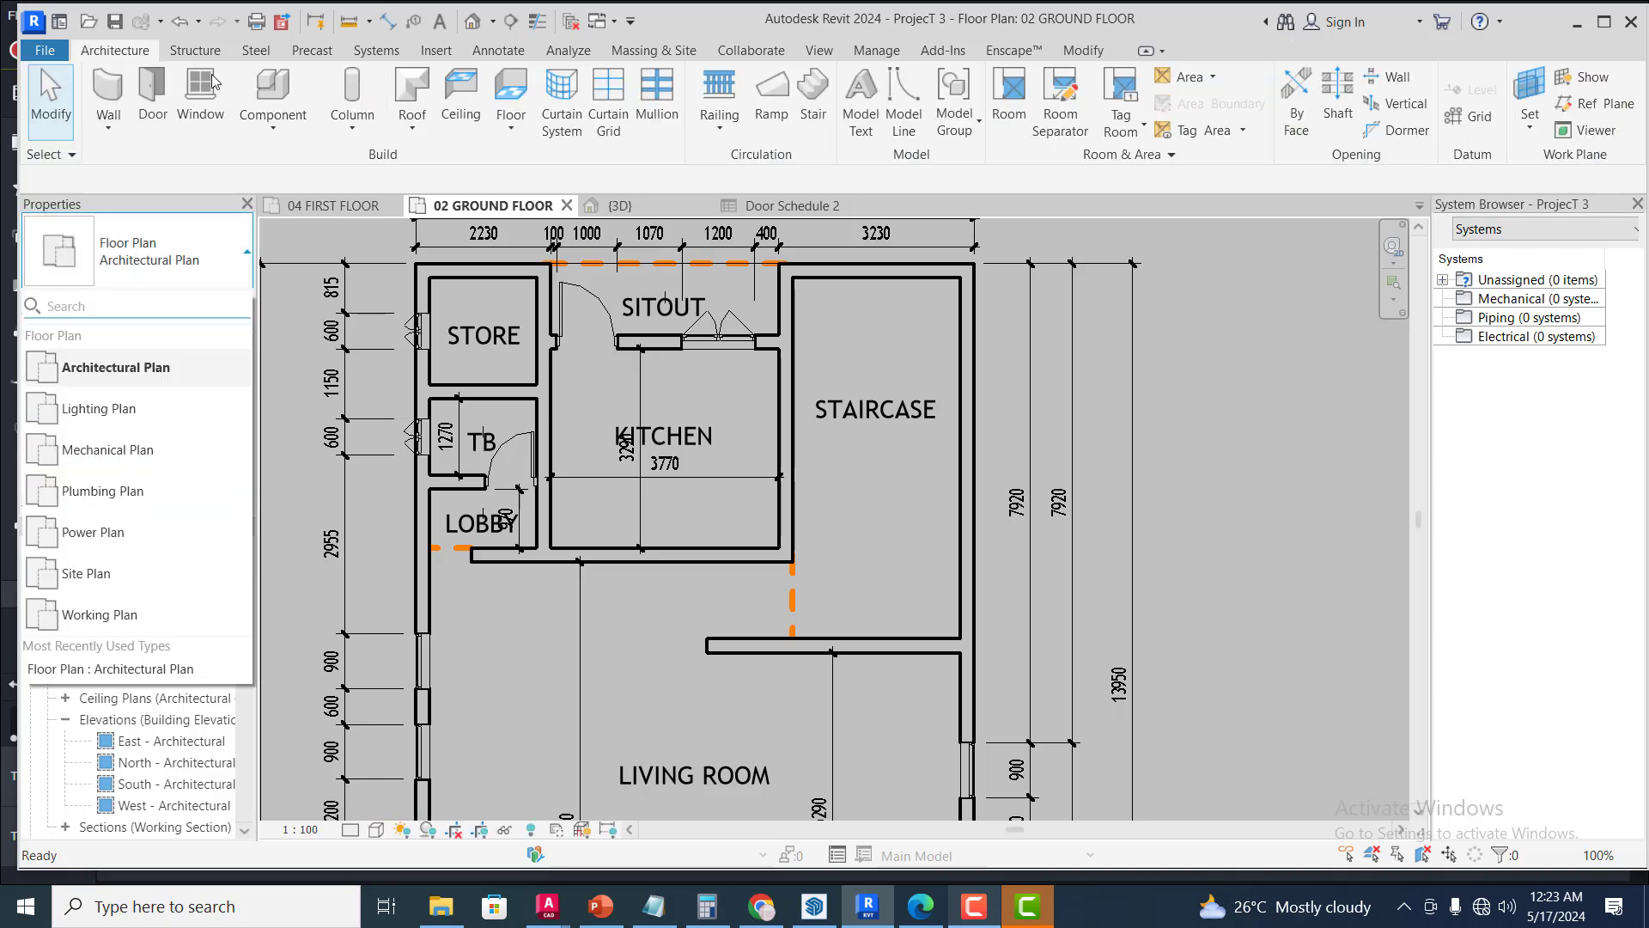
click(230, 370)
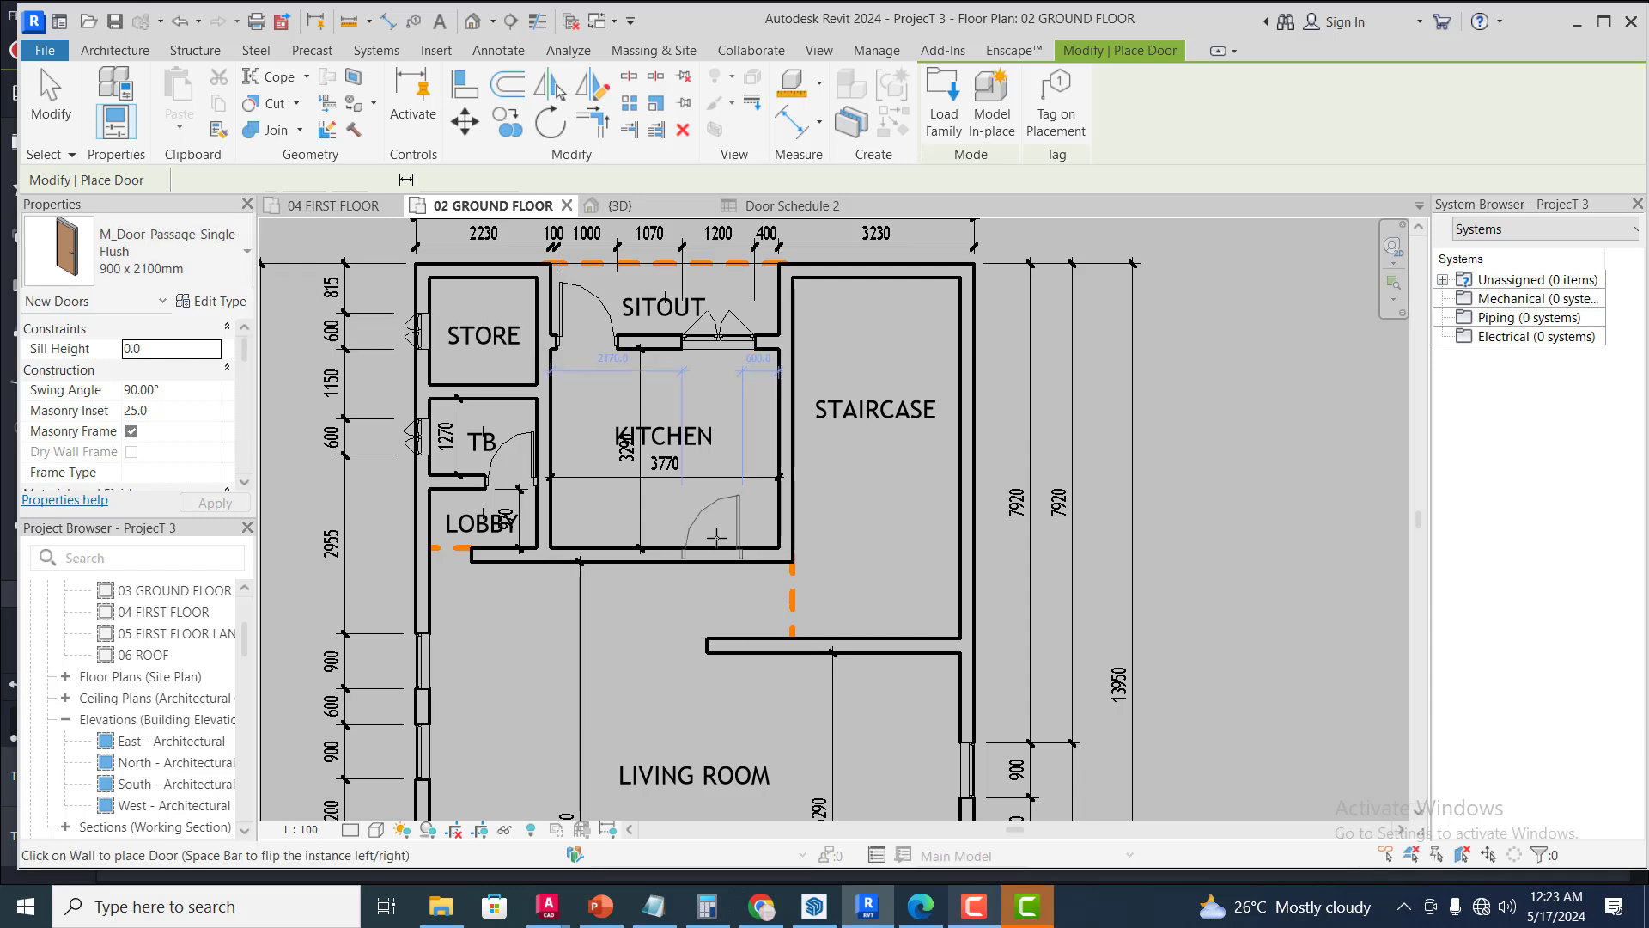
scroll(742, 554, up, 2)
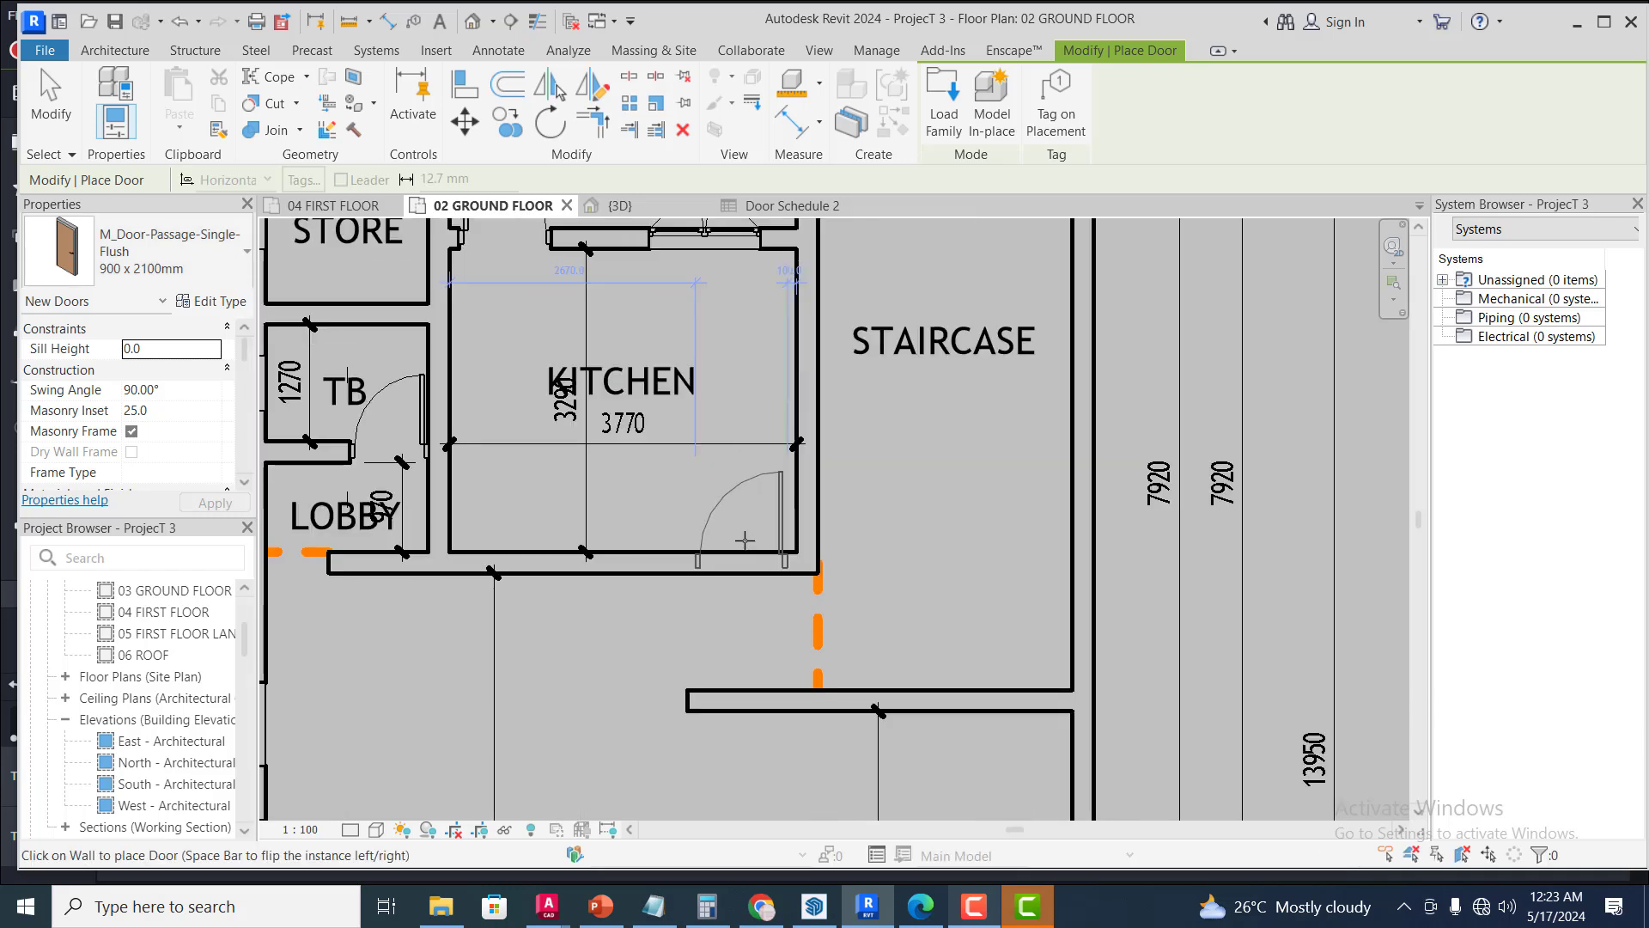
scroll(745, 548, up, 1)
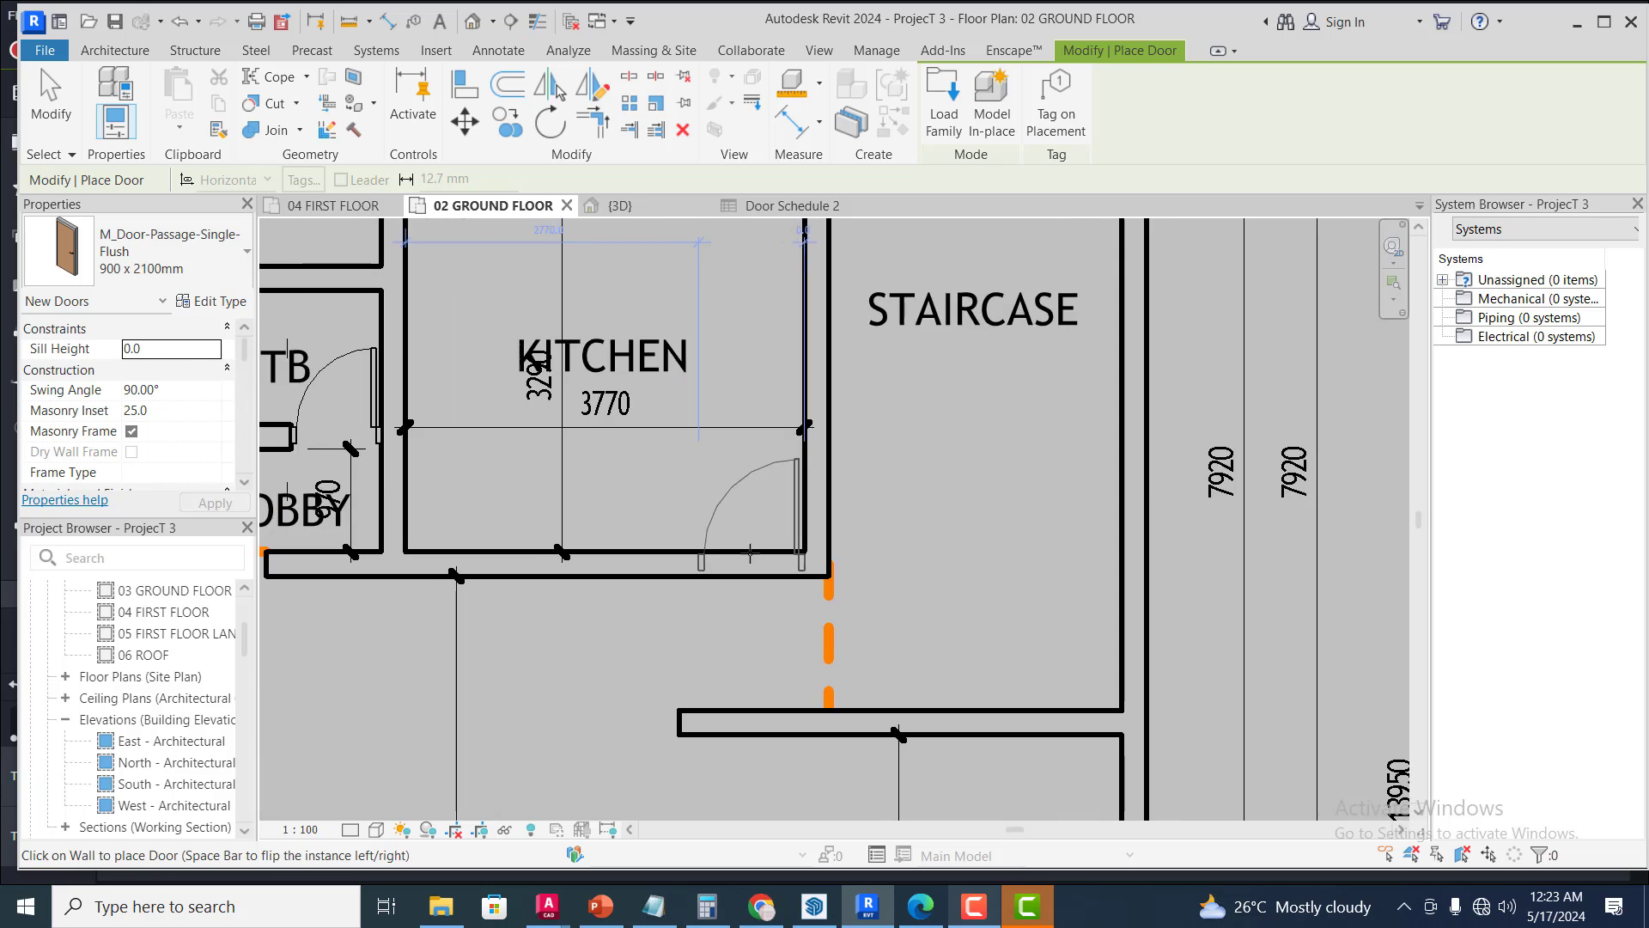
click(742, 490)
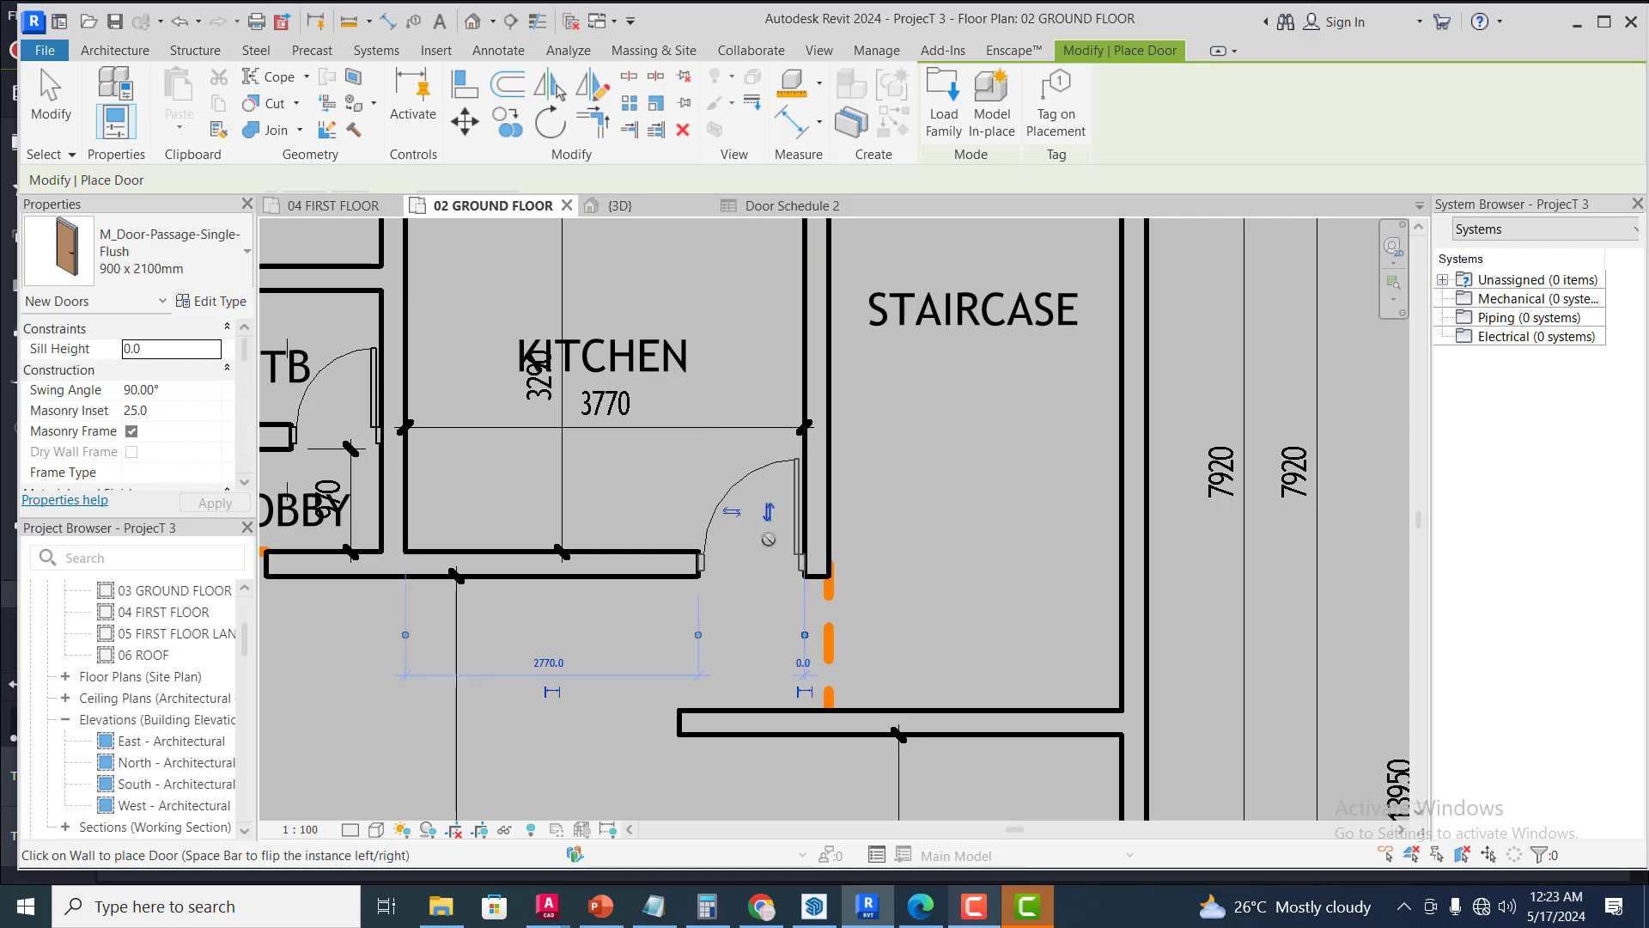
scroll(772, 537, down, 1)
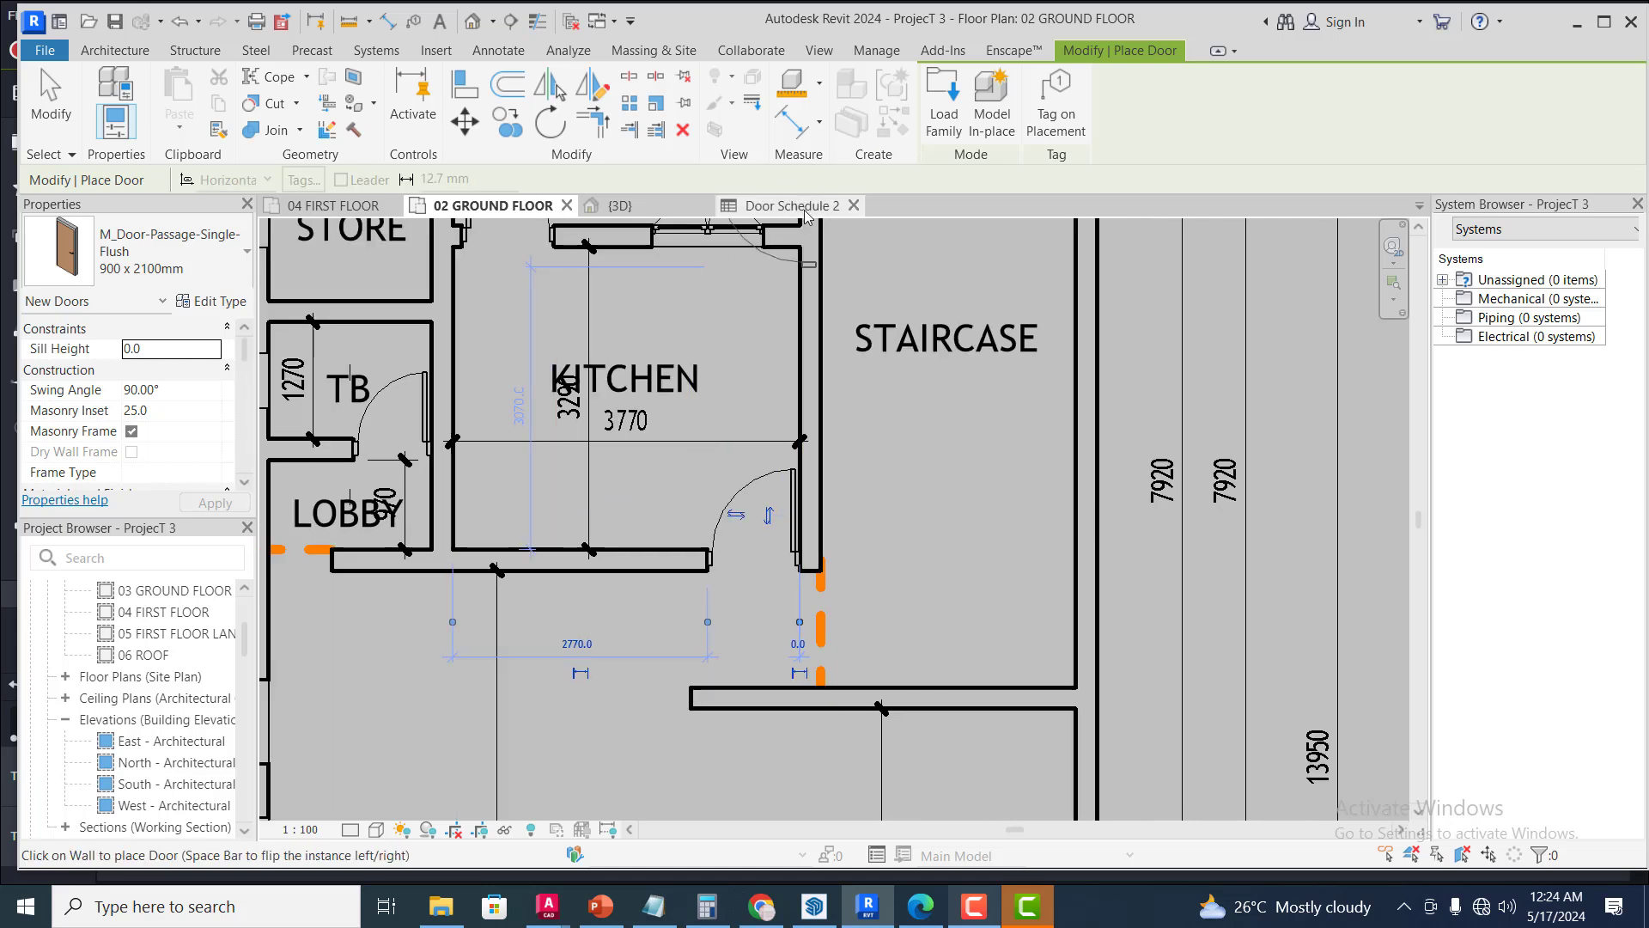
click(790, 207)
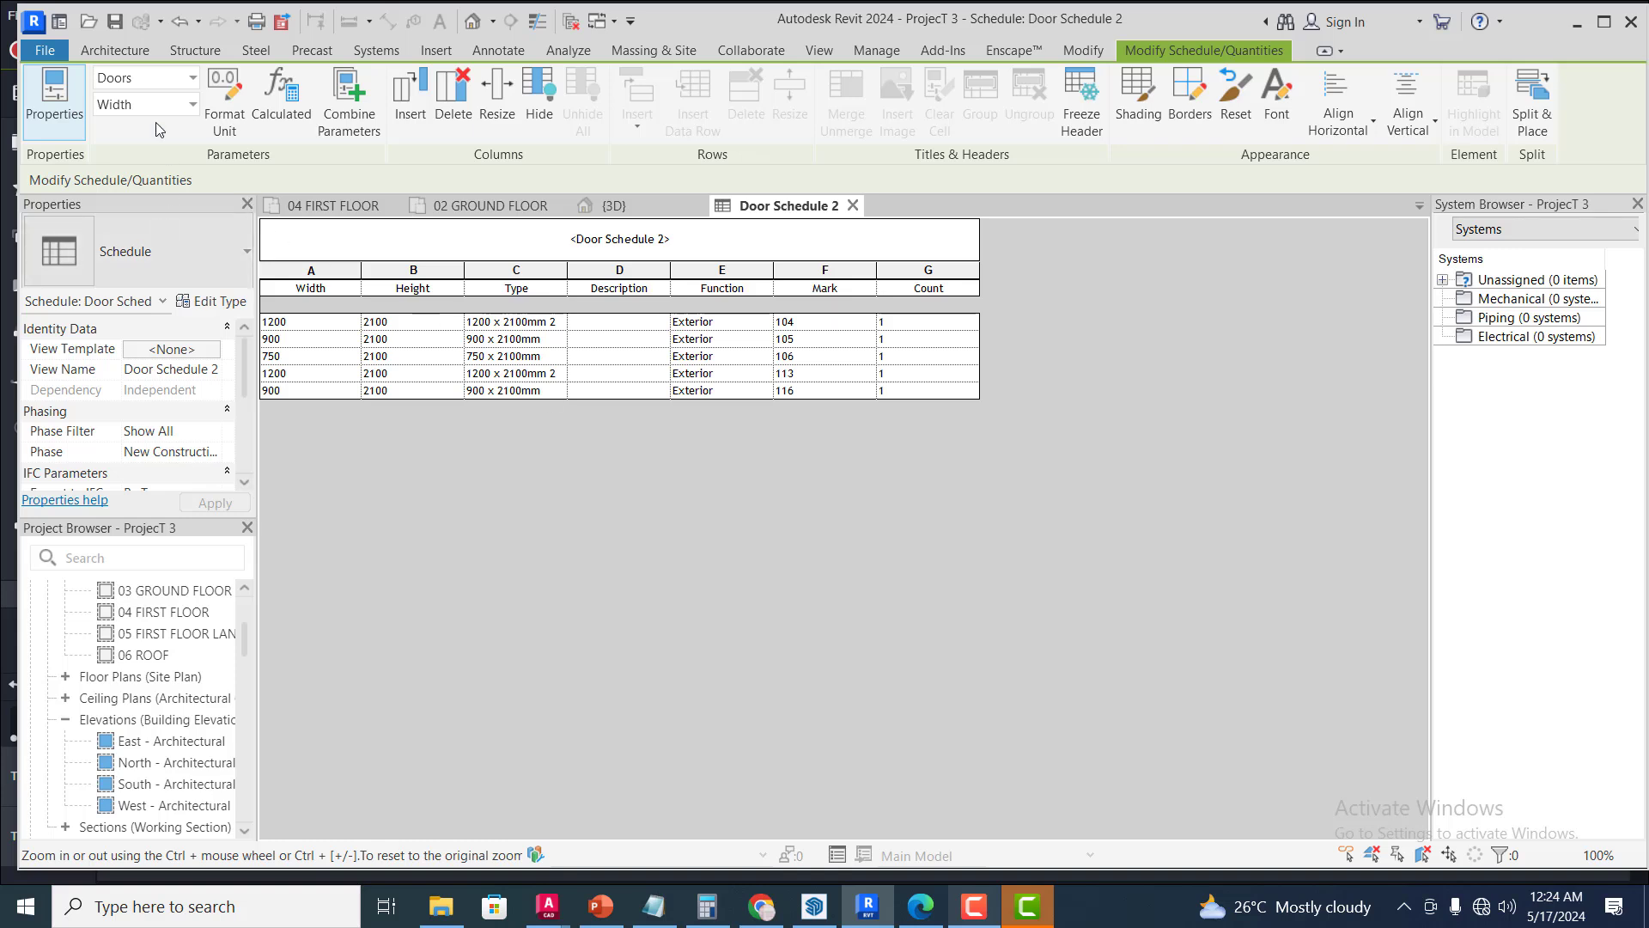
Start a new schedule for the Windows category and dismiss the Bentley CONNECTION Client sign-in window
click(114, 50)
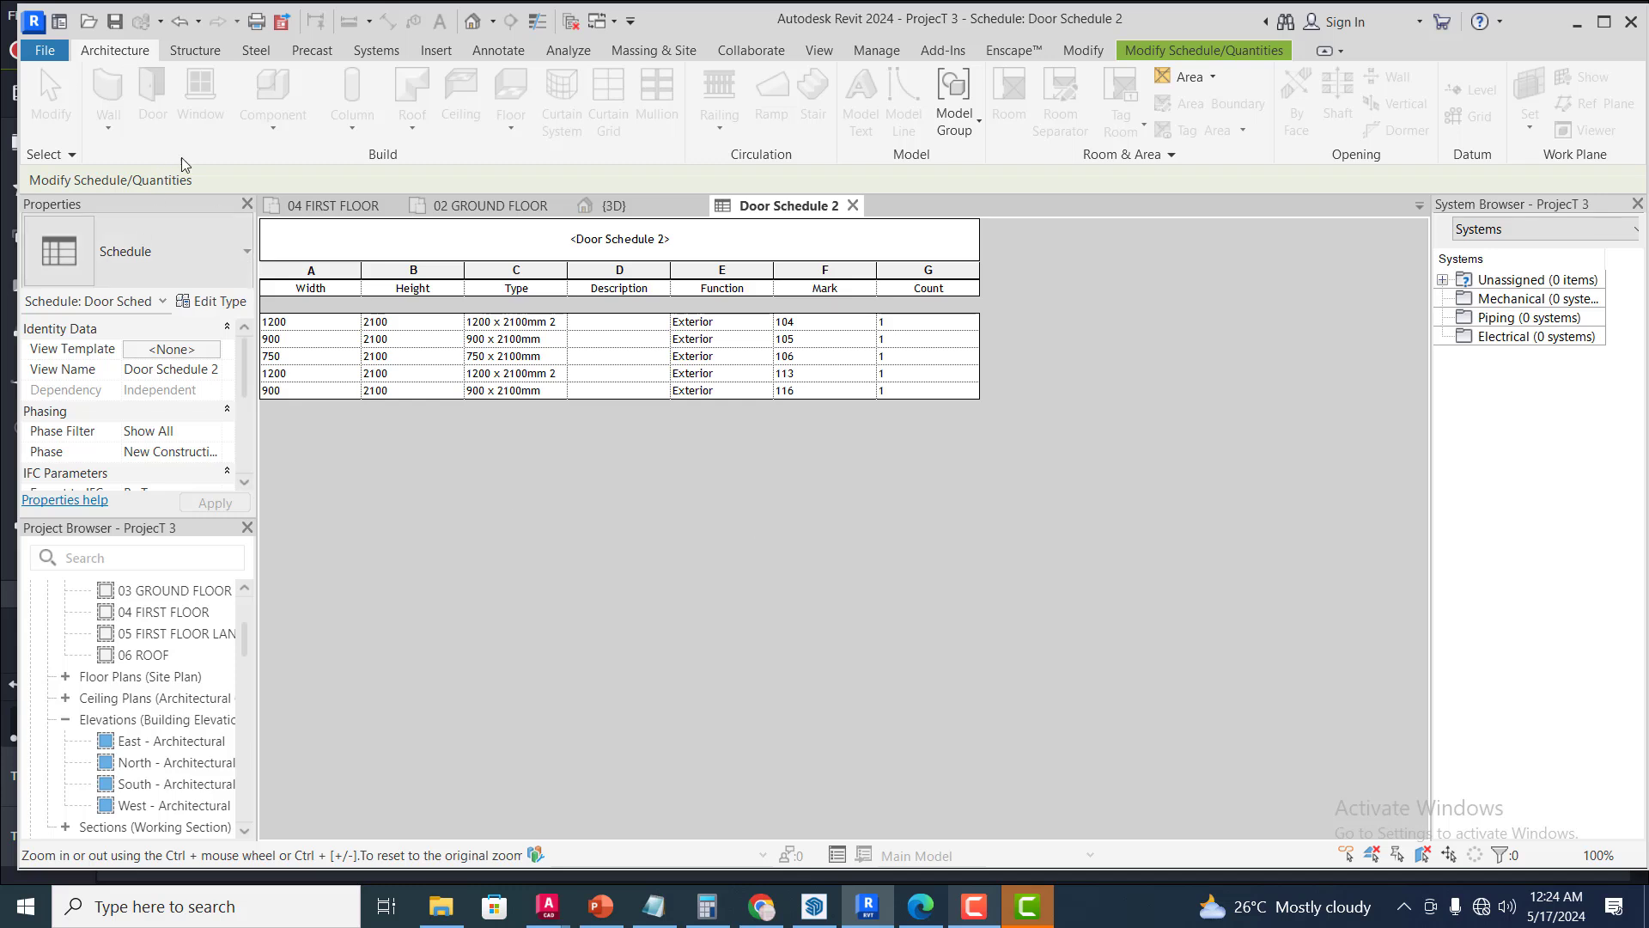
click(830, 52)
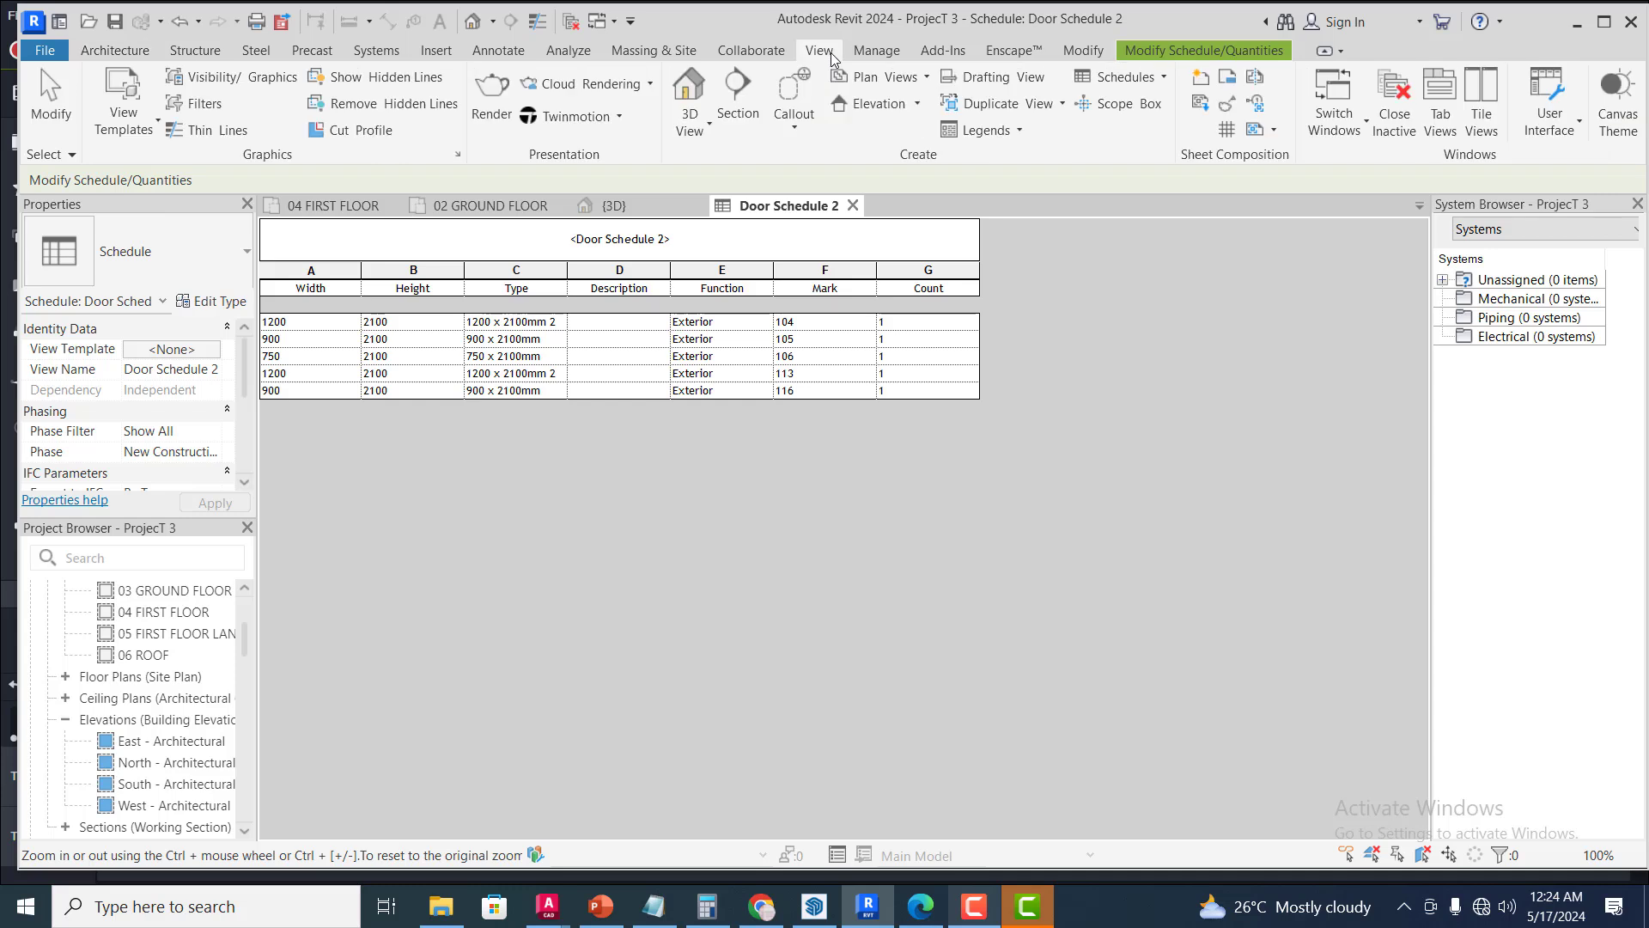
click(1157, 77)
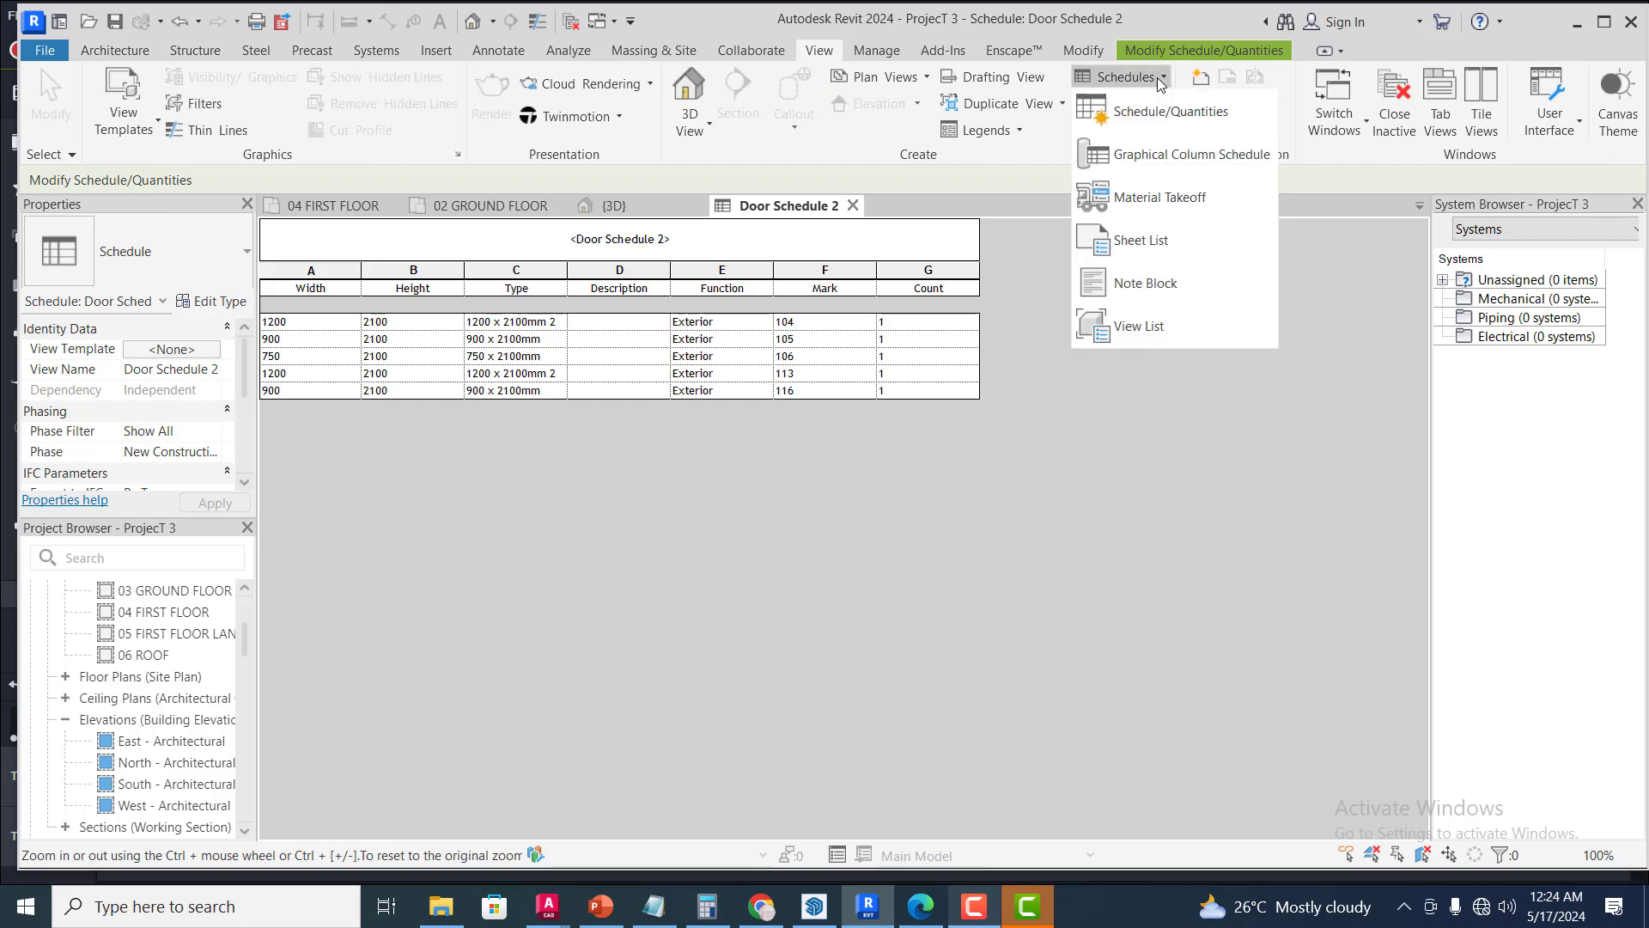
click(1140, 121)
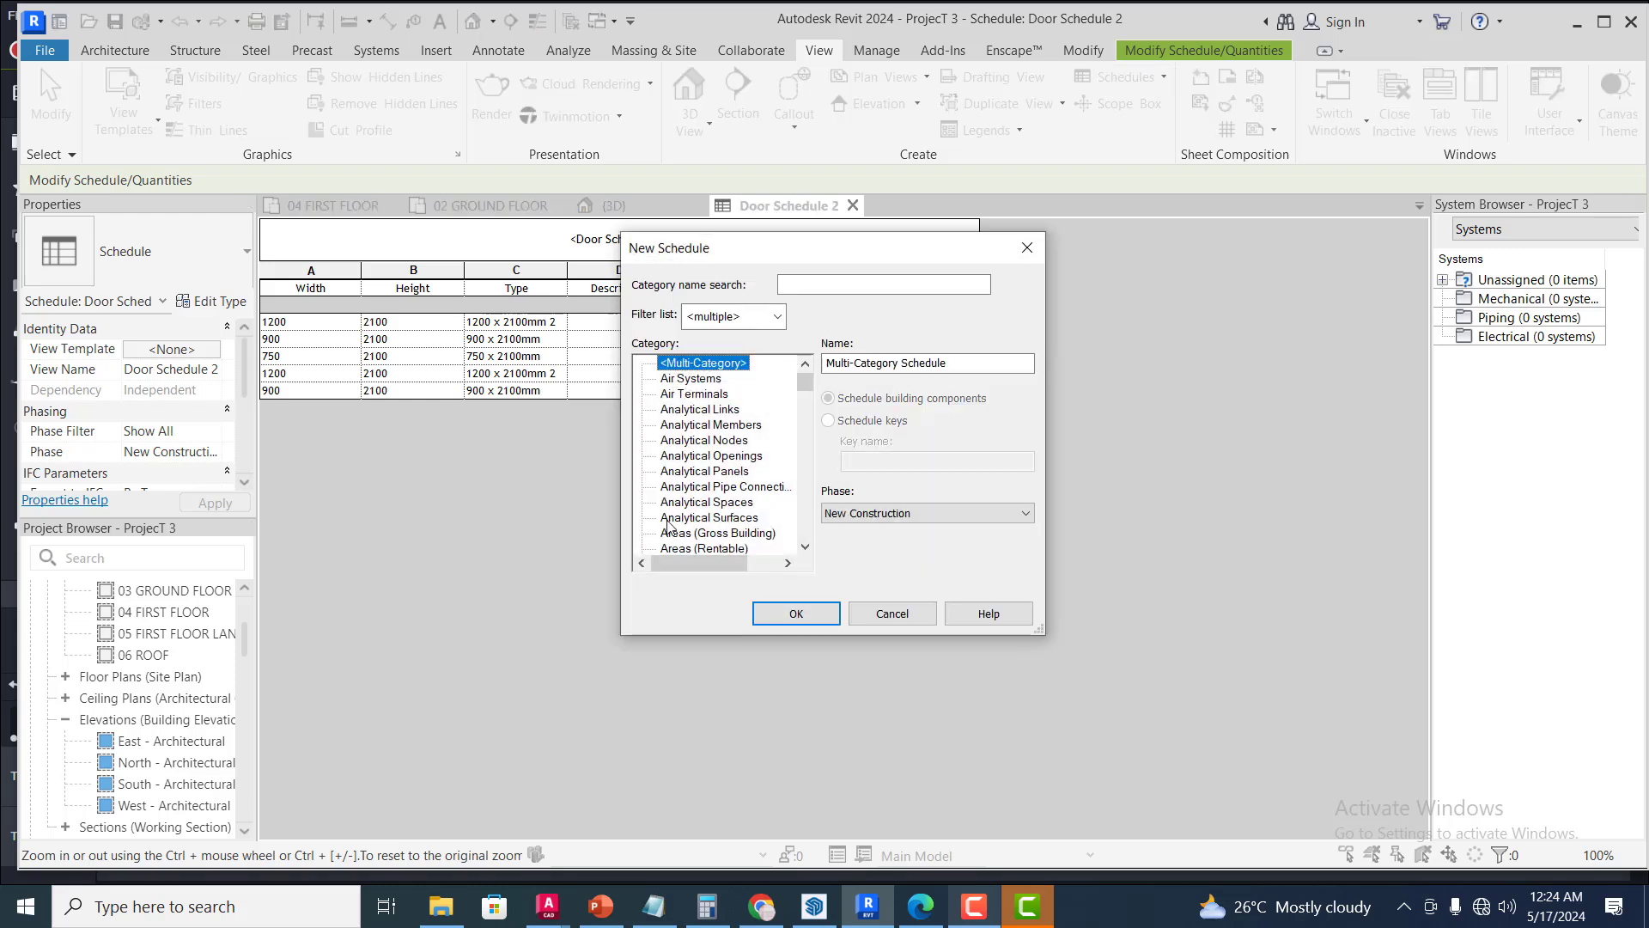
scroll(726, 438, down, 3)
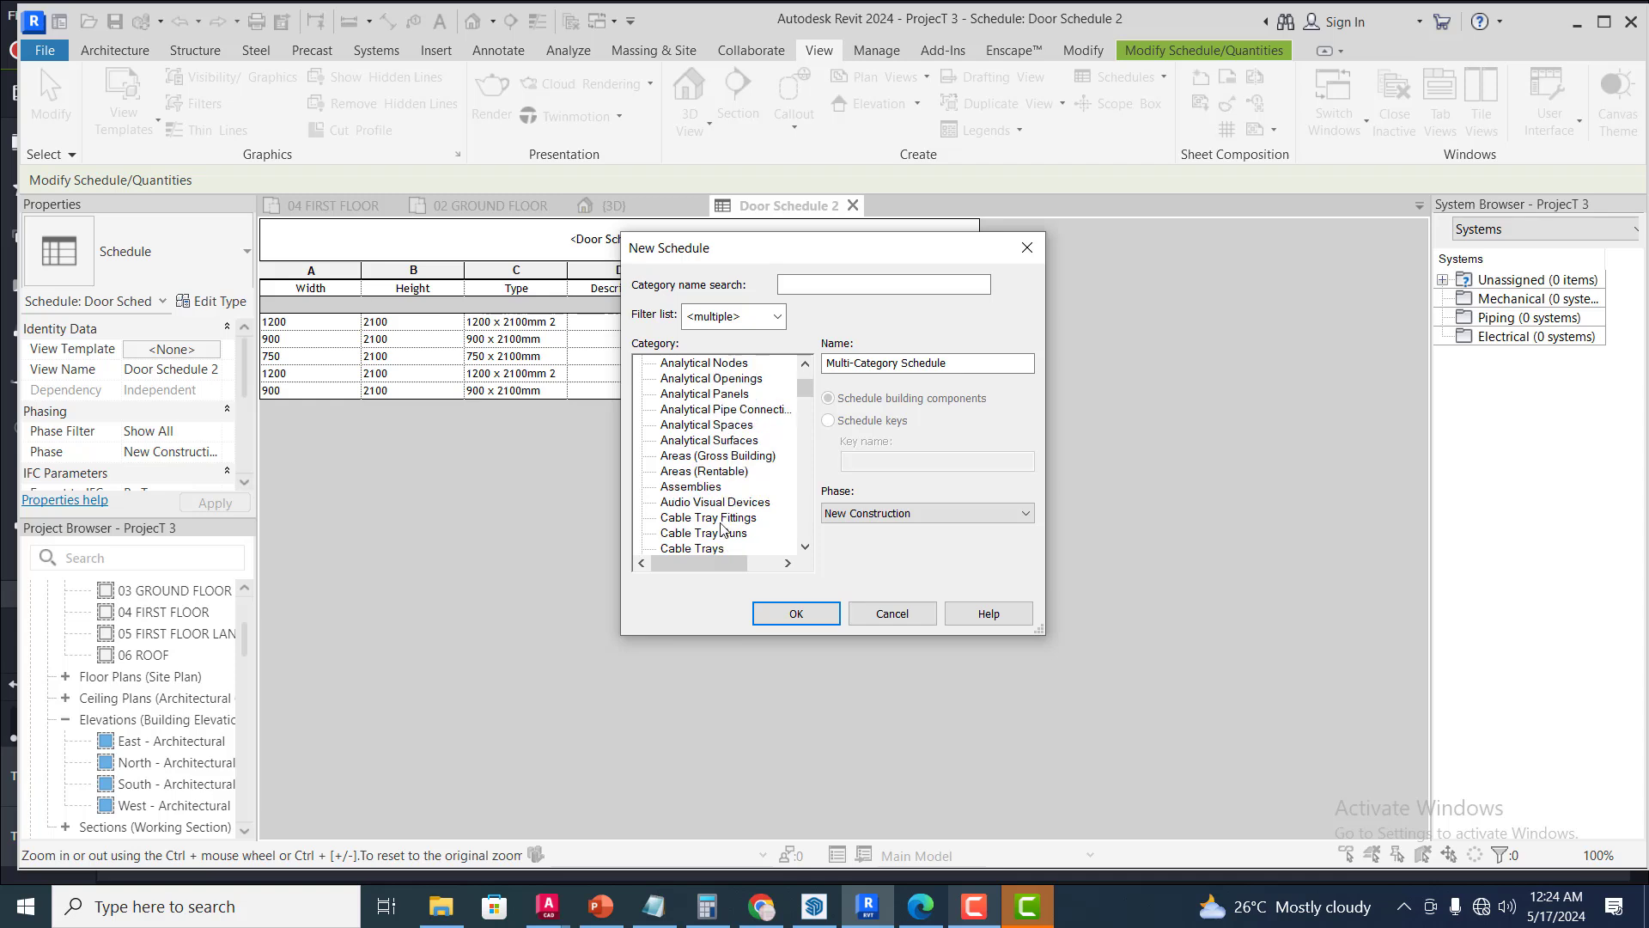
scroll(712, 554, down, 9)
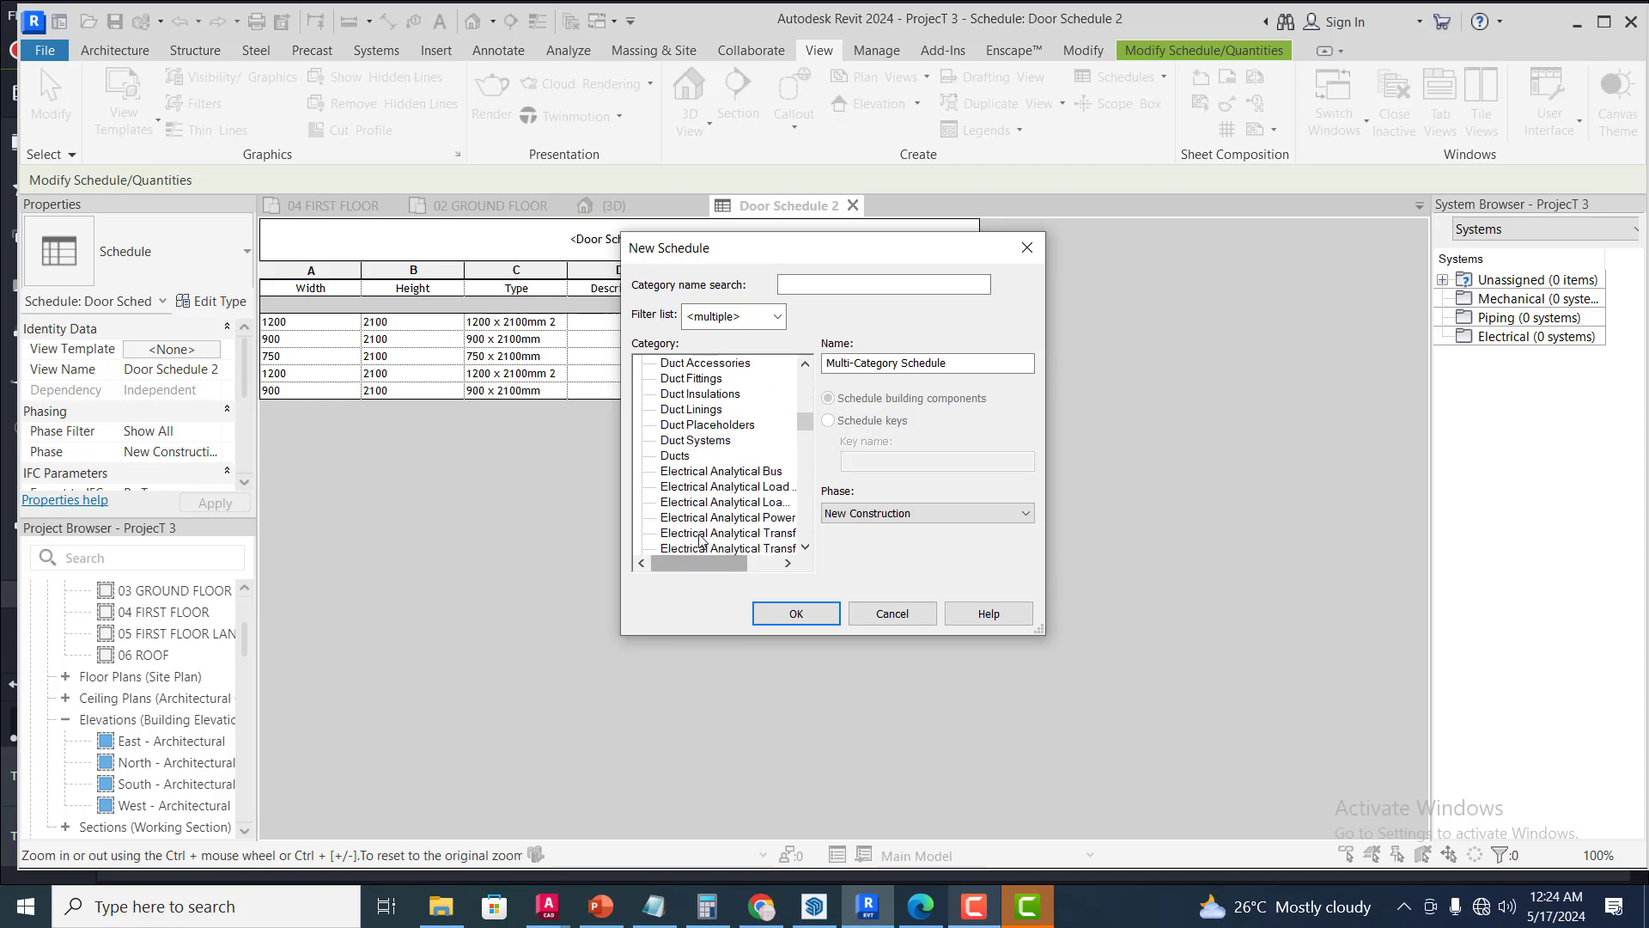
scroll(700, 539, down, 8)
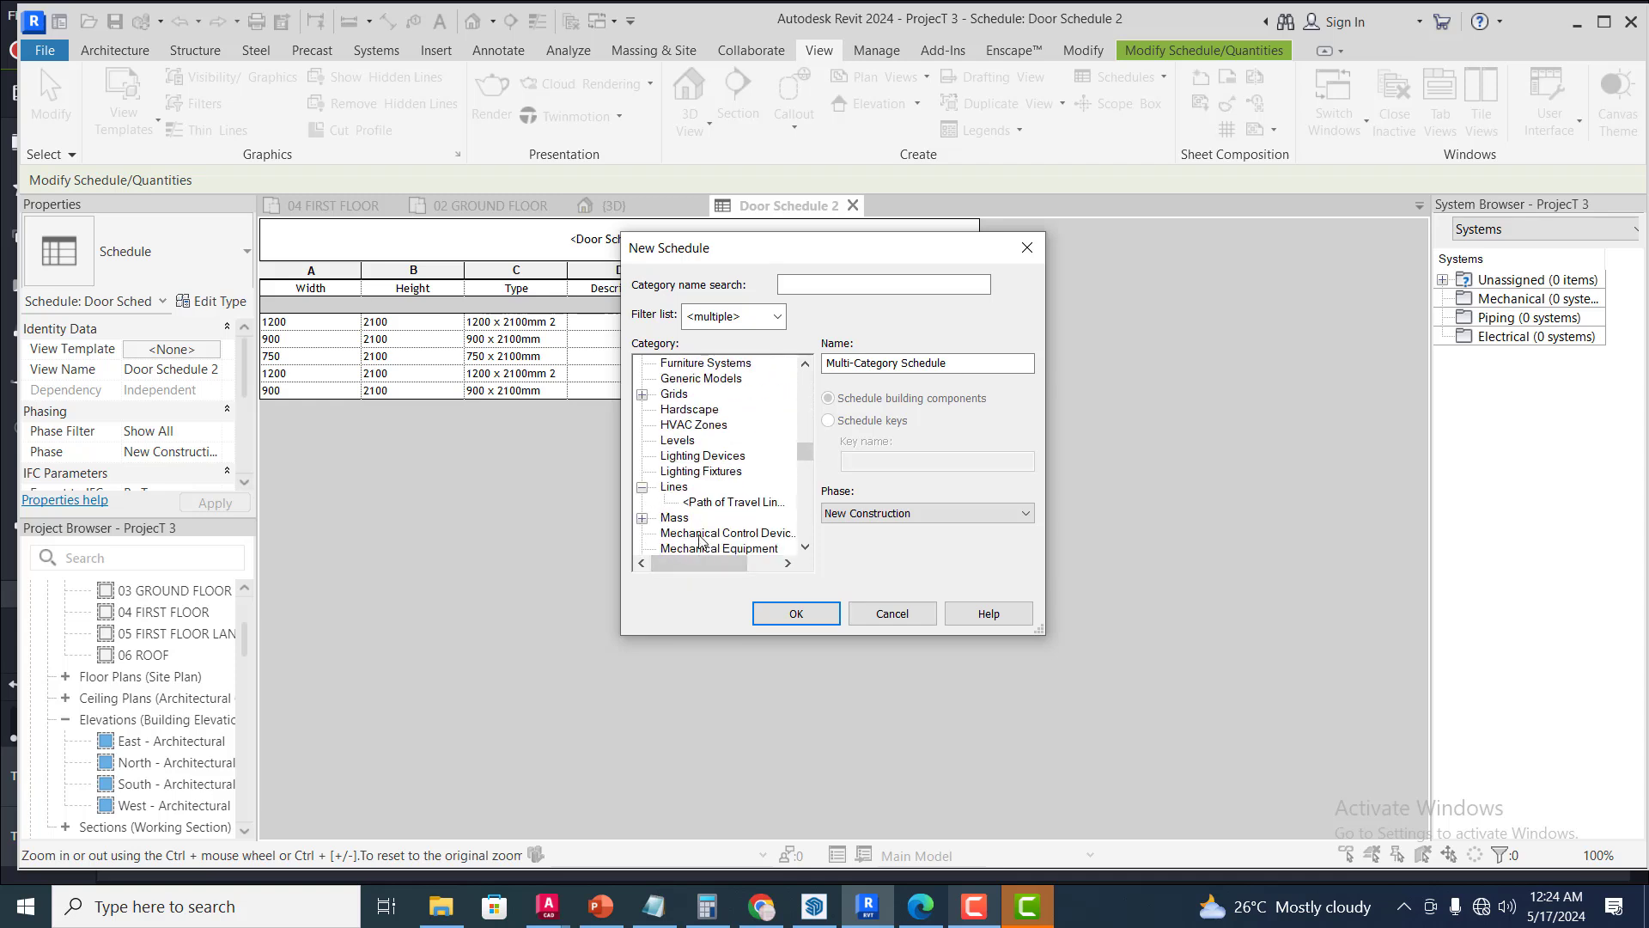
scroll(700, 538, down, 8)
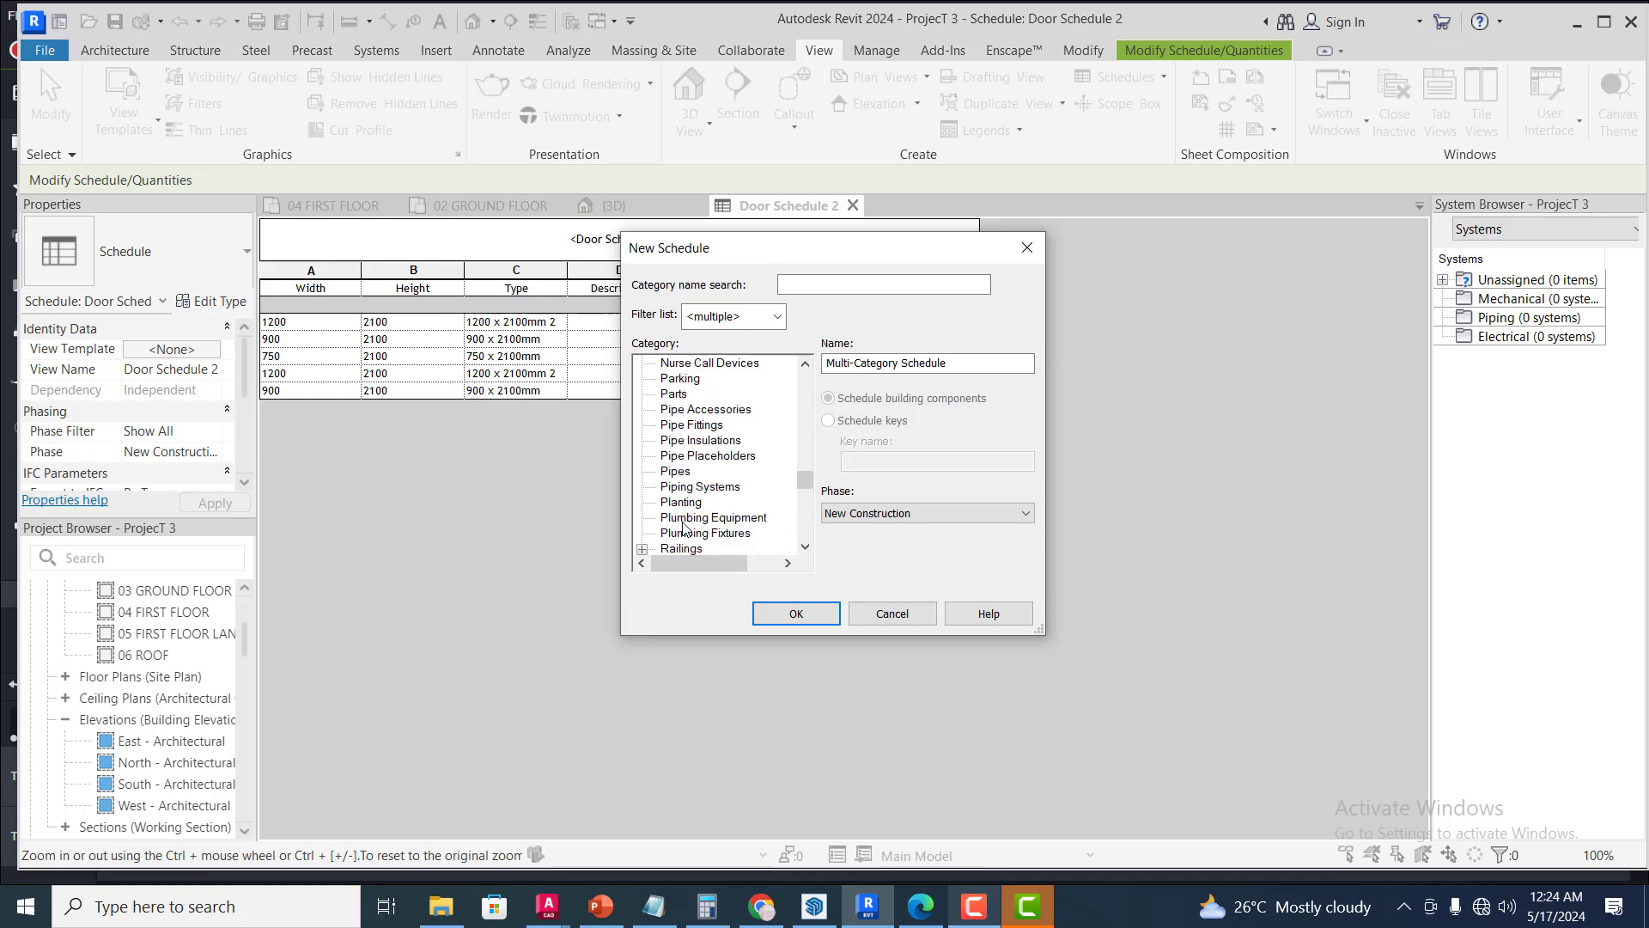
scroll(696, 530, down, 5)
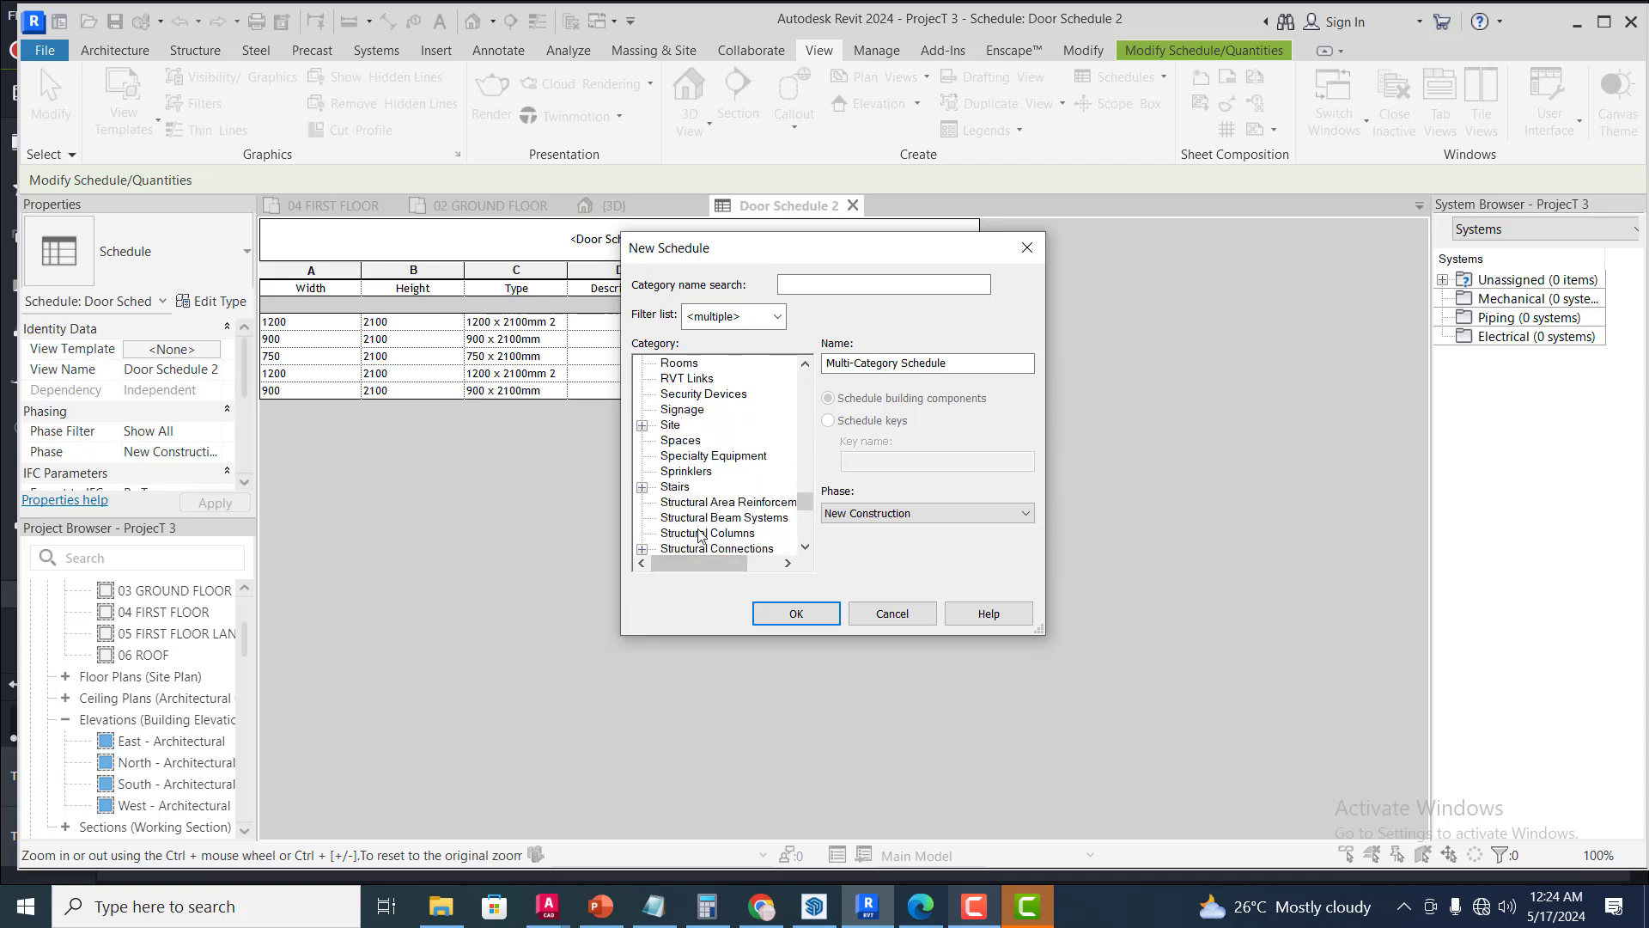
scroll(703, 523, down, 6)
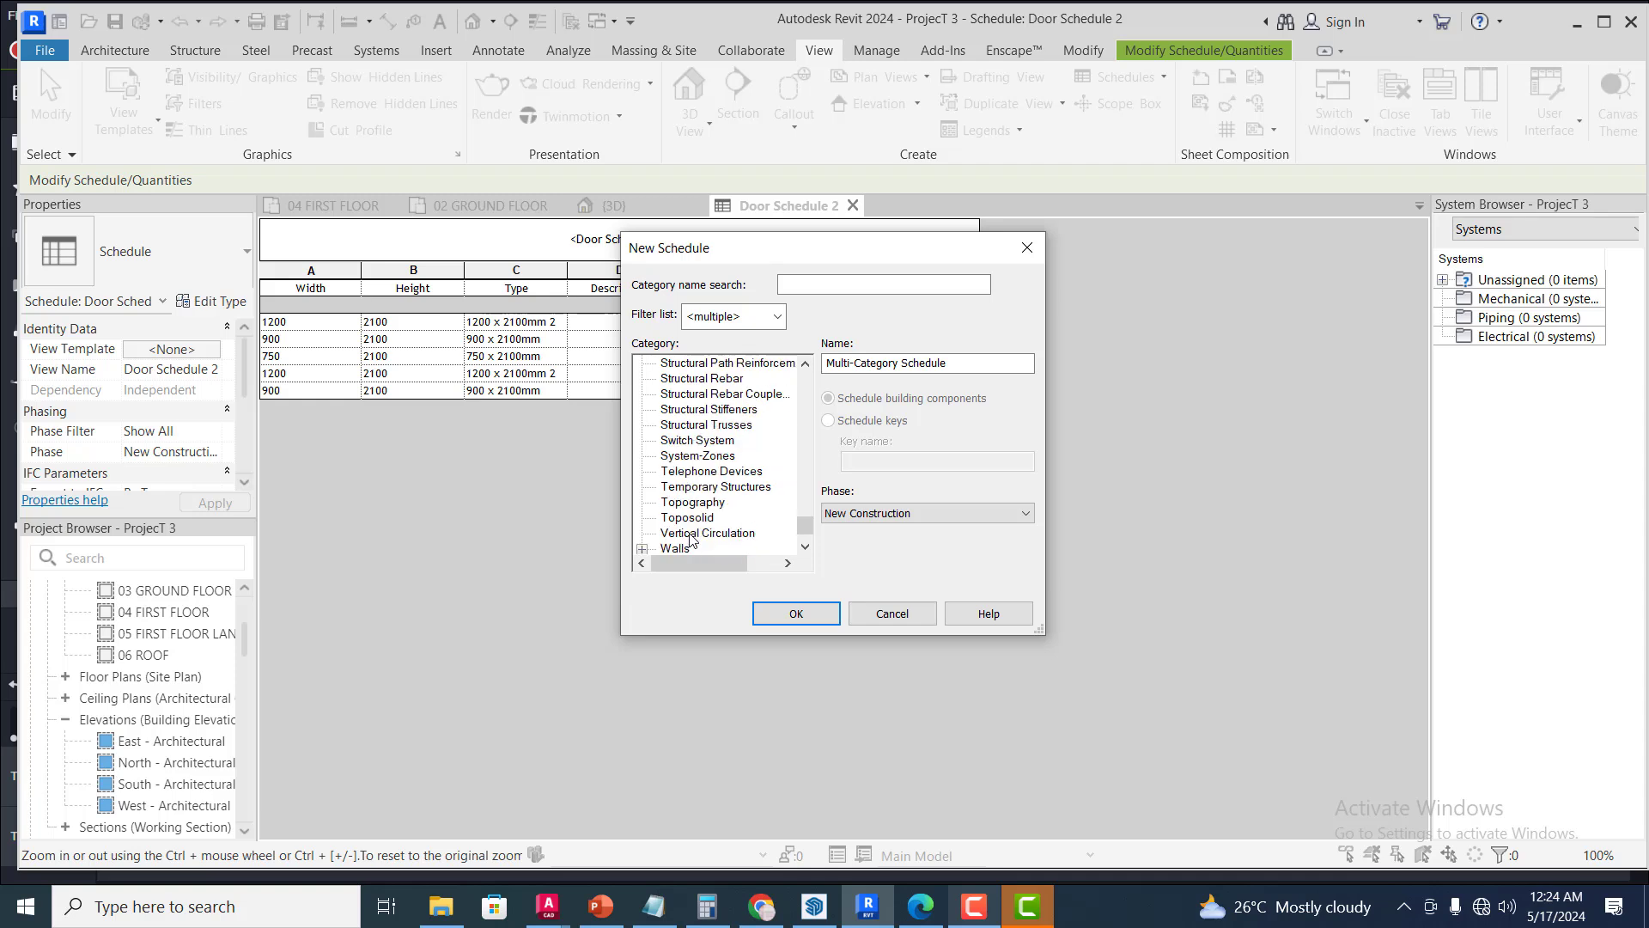
scroll(698, 538, down, 1)
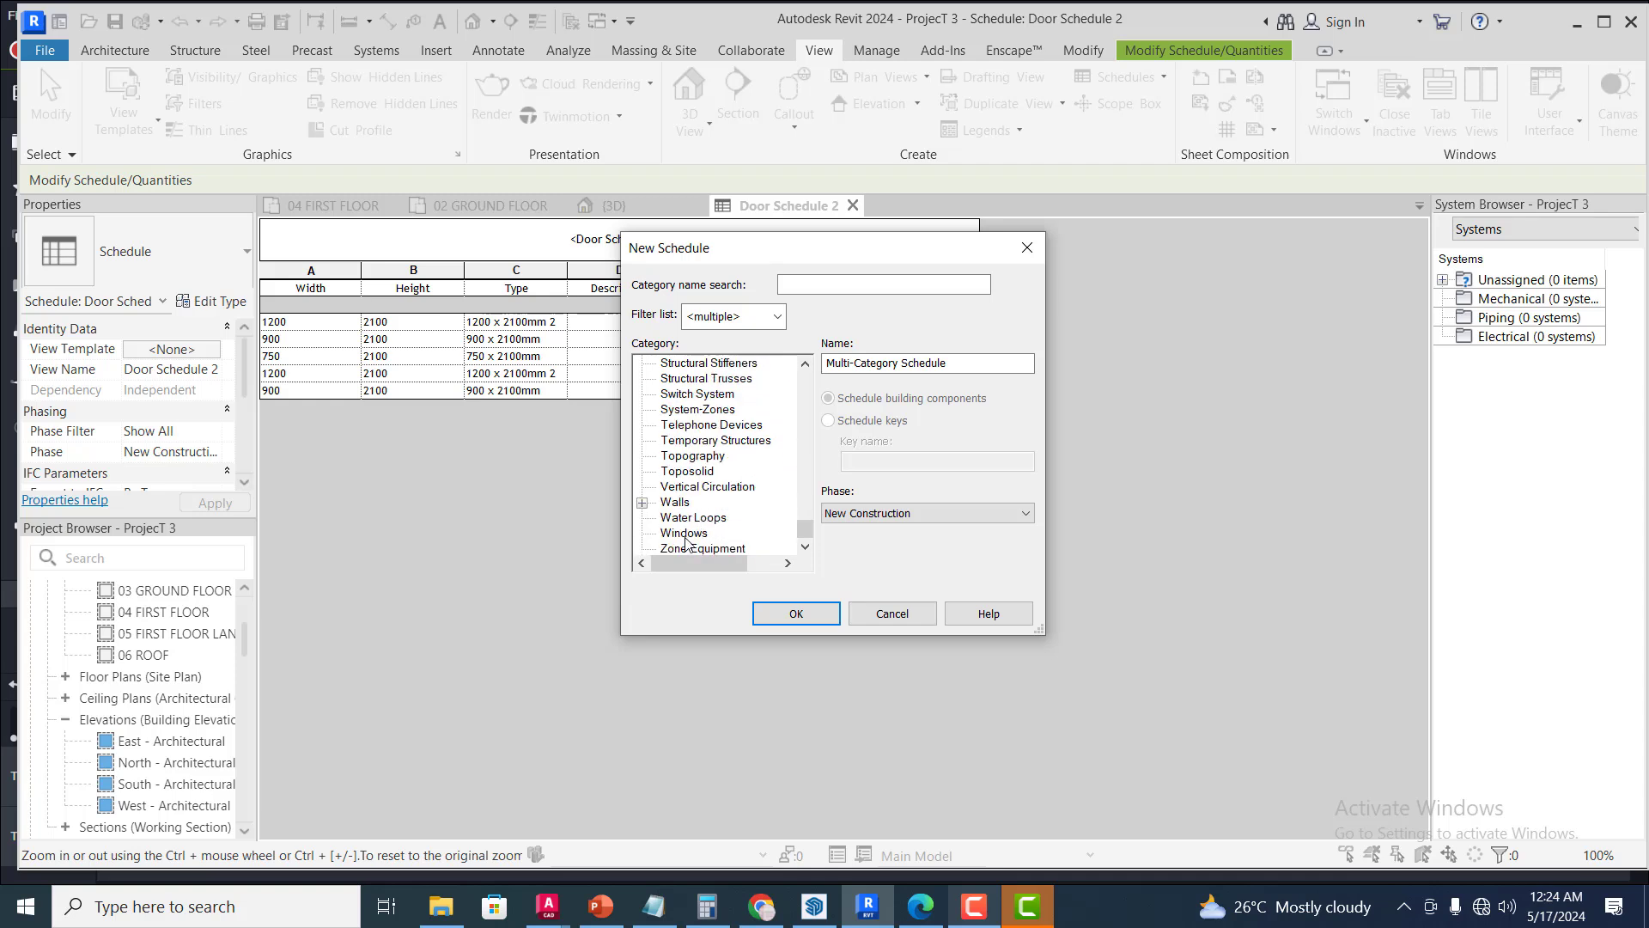
click(686, 533)
click(804, 613)
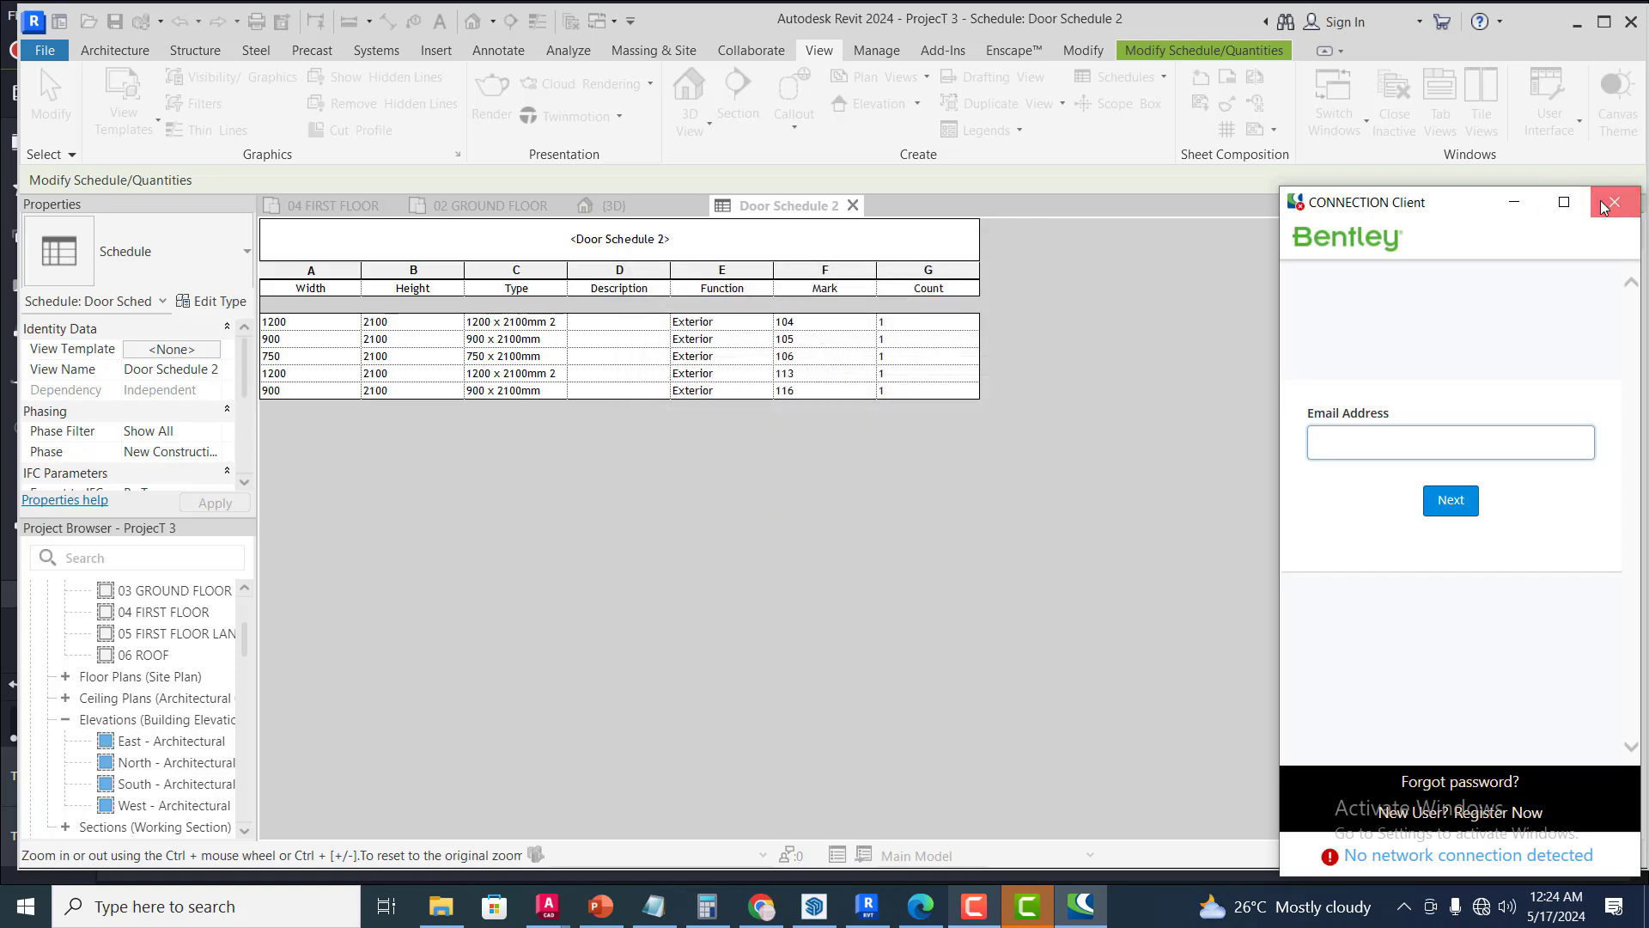
click(1614, 202)
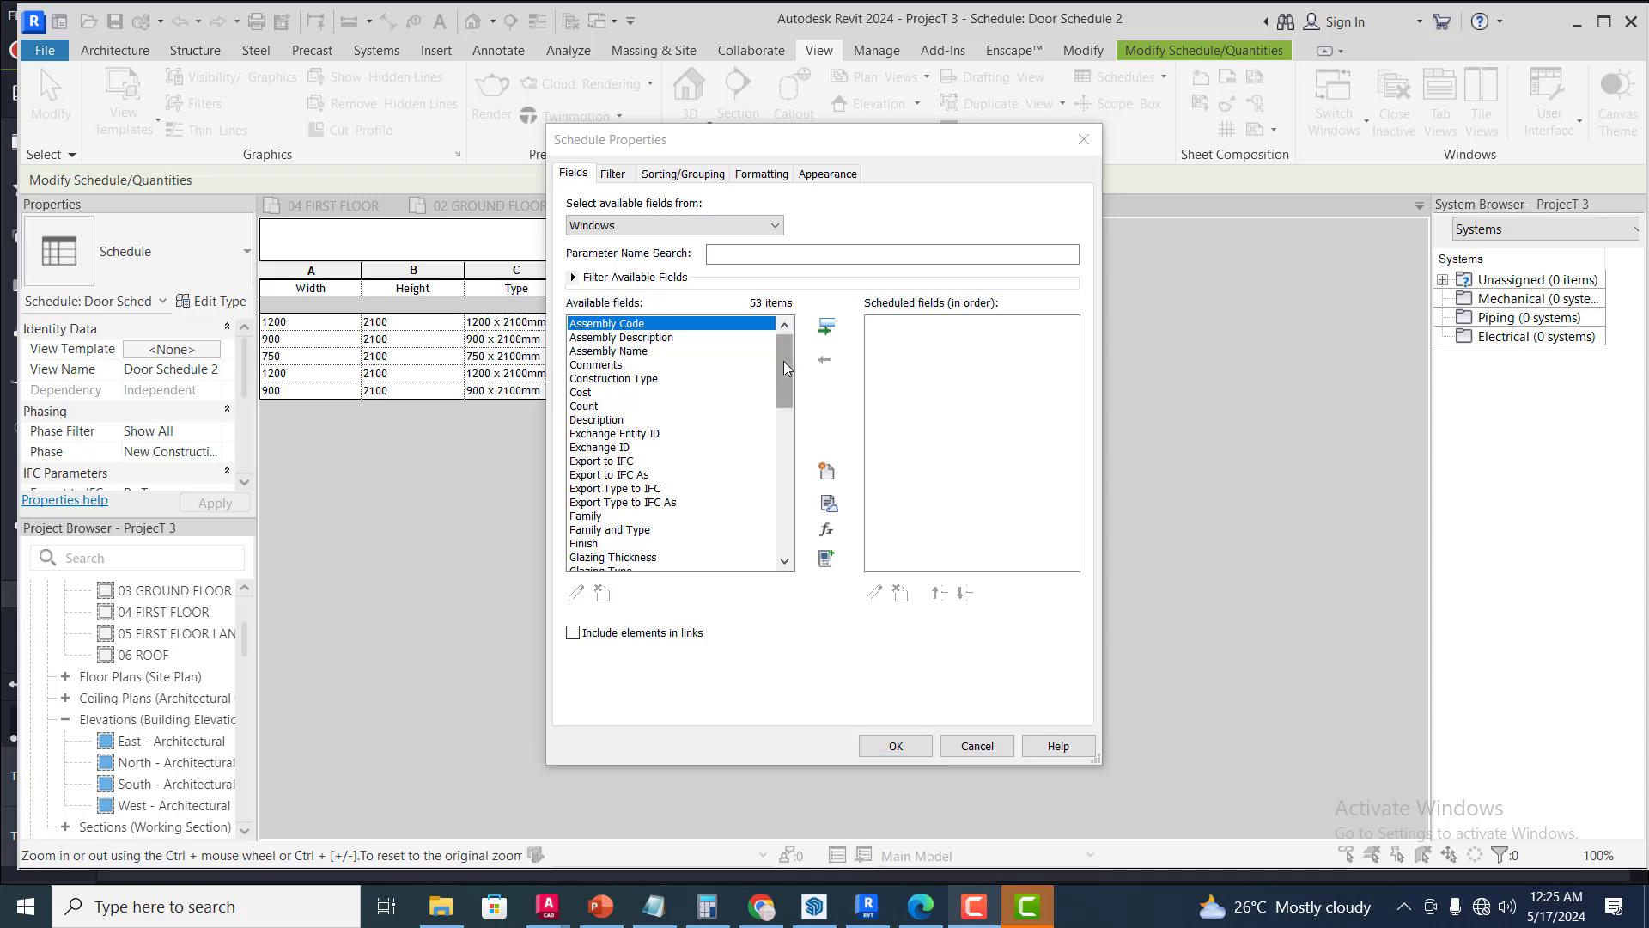
Add the Width and Height fields, in that order, to the window schedule
drag(781, 354, 766, 547)
click(583, 557)
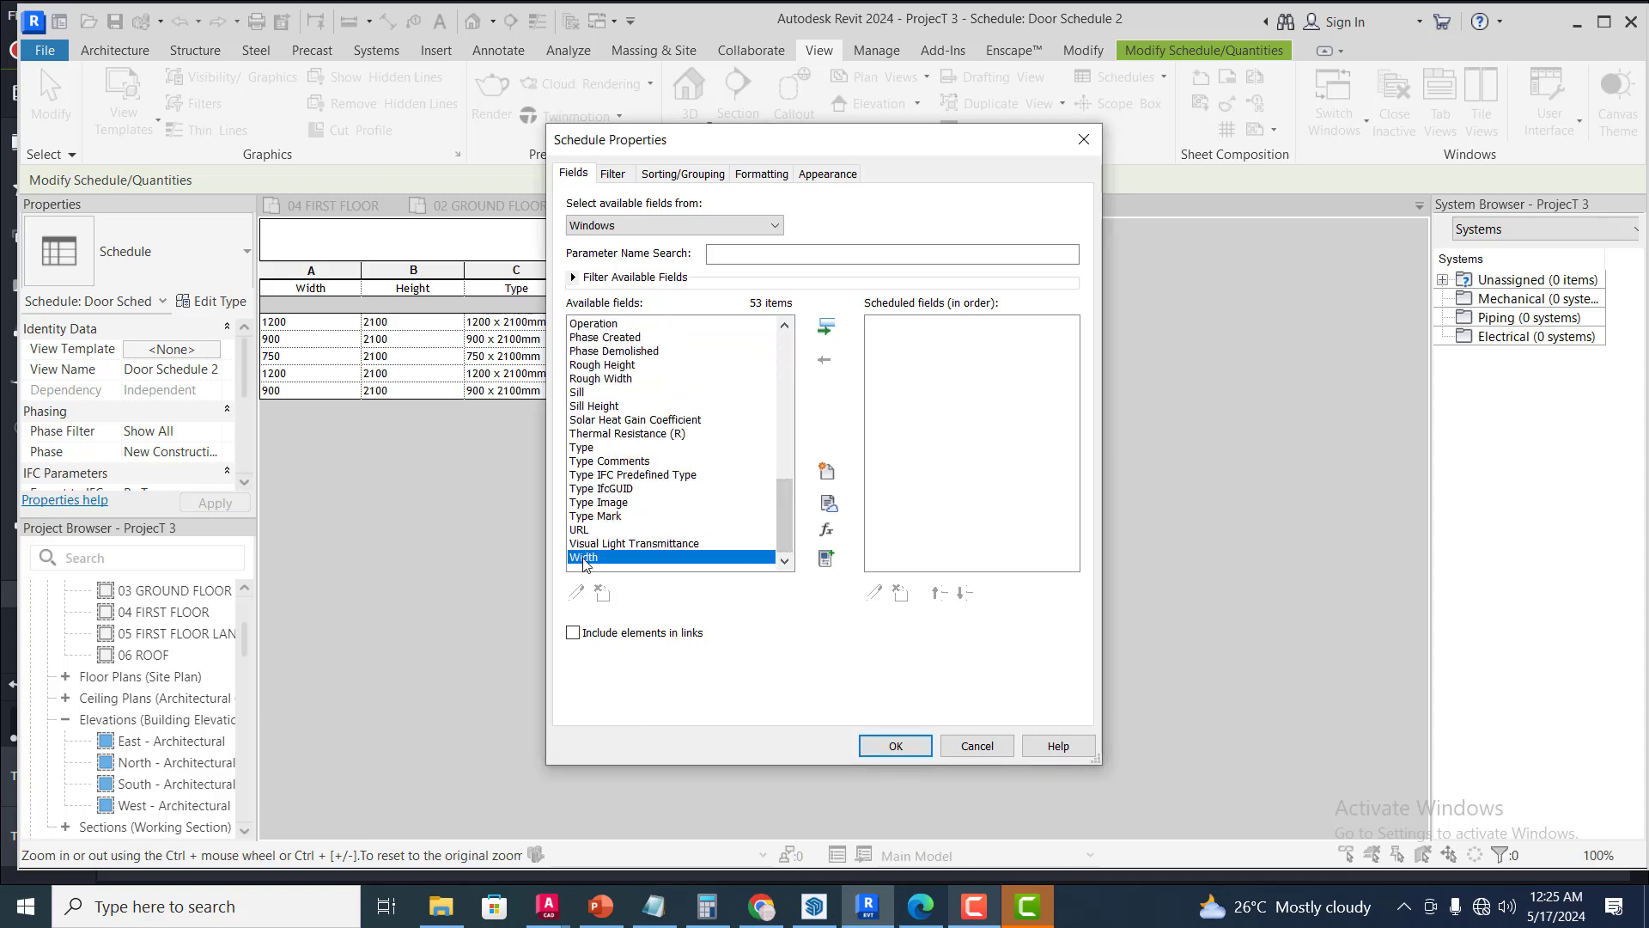
click(826, 326)
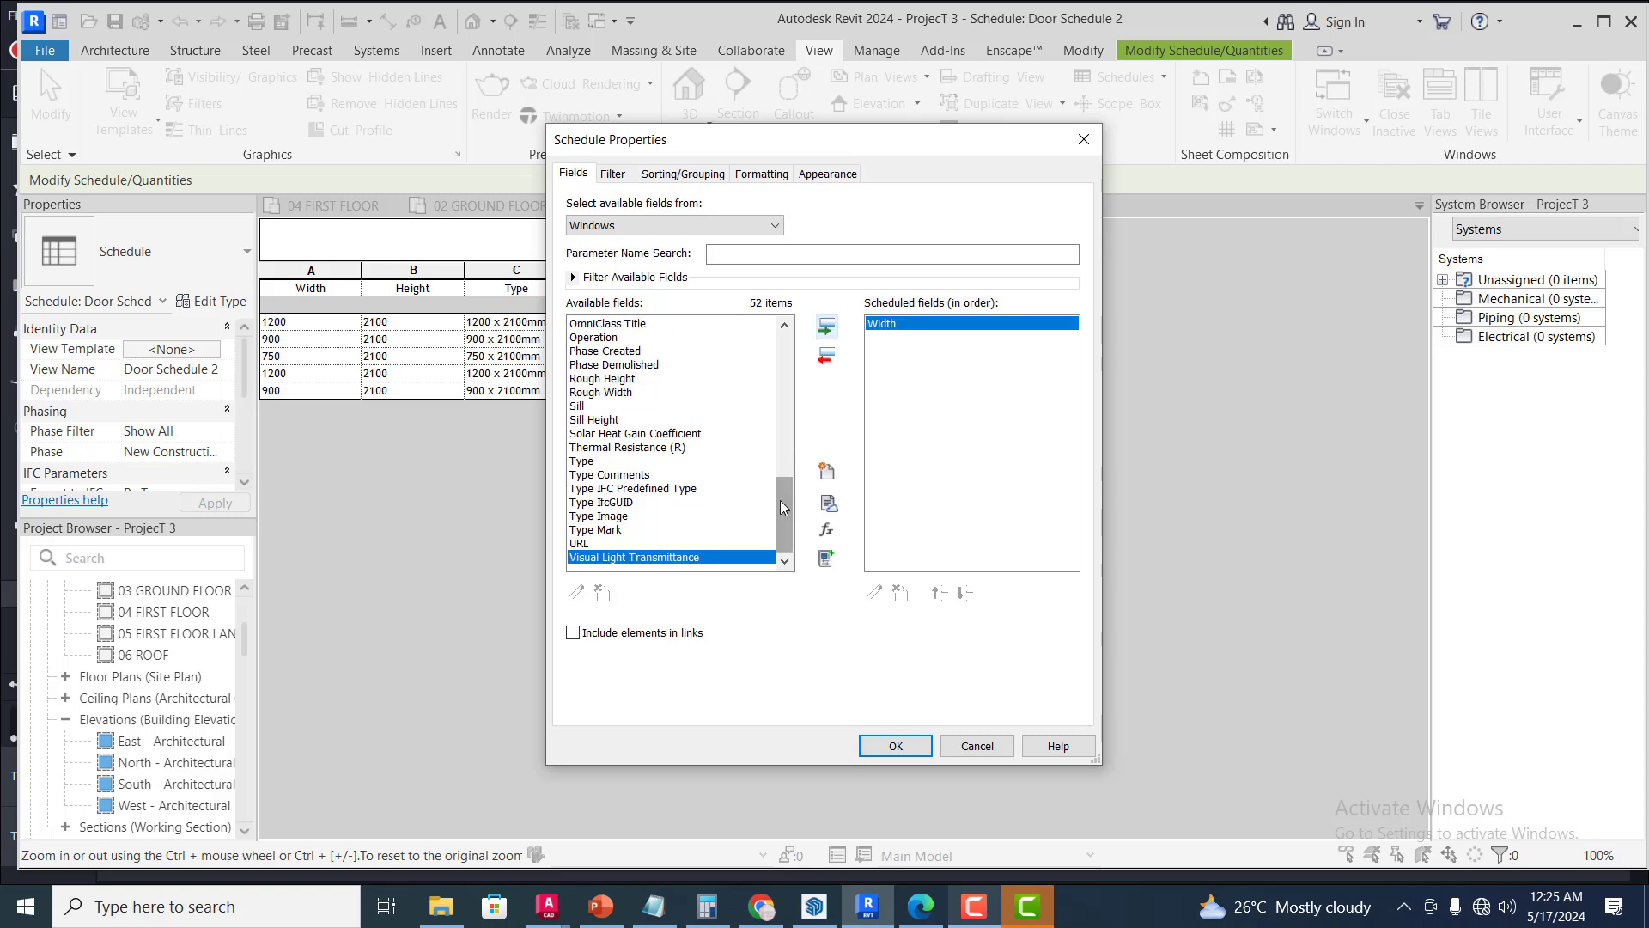
drag(786, 505, 797, 432)
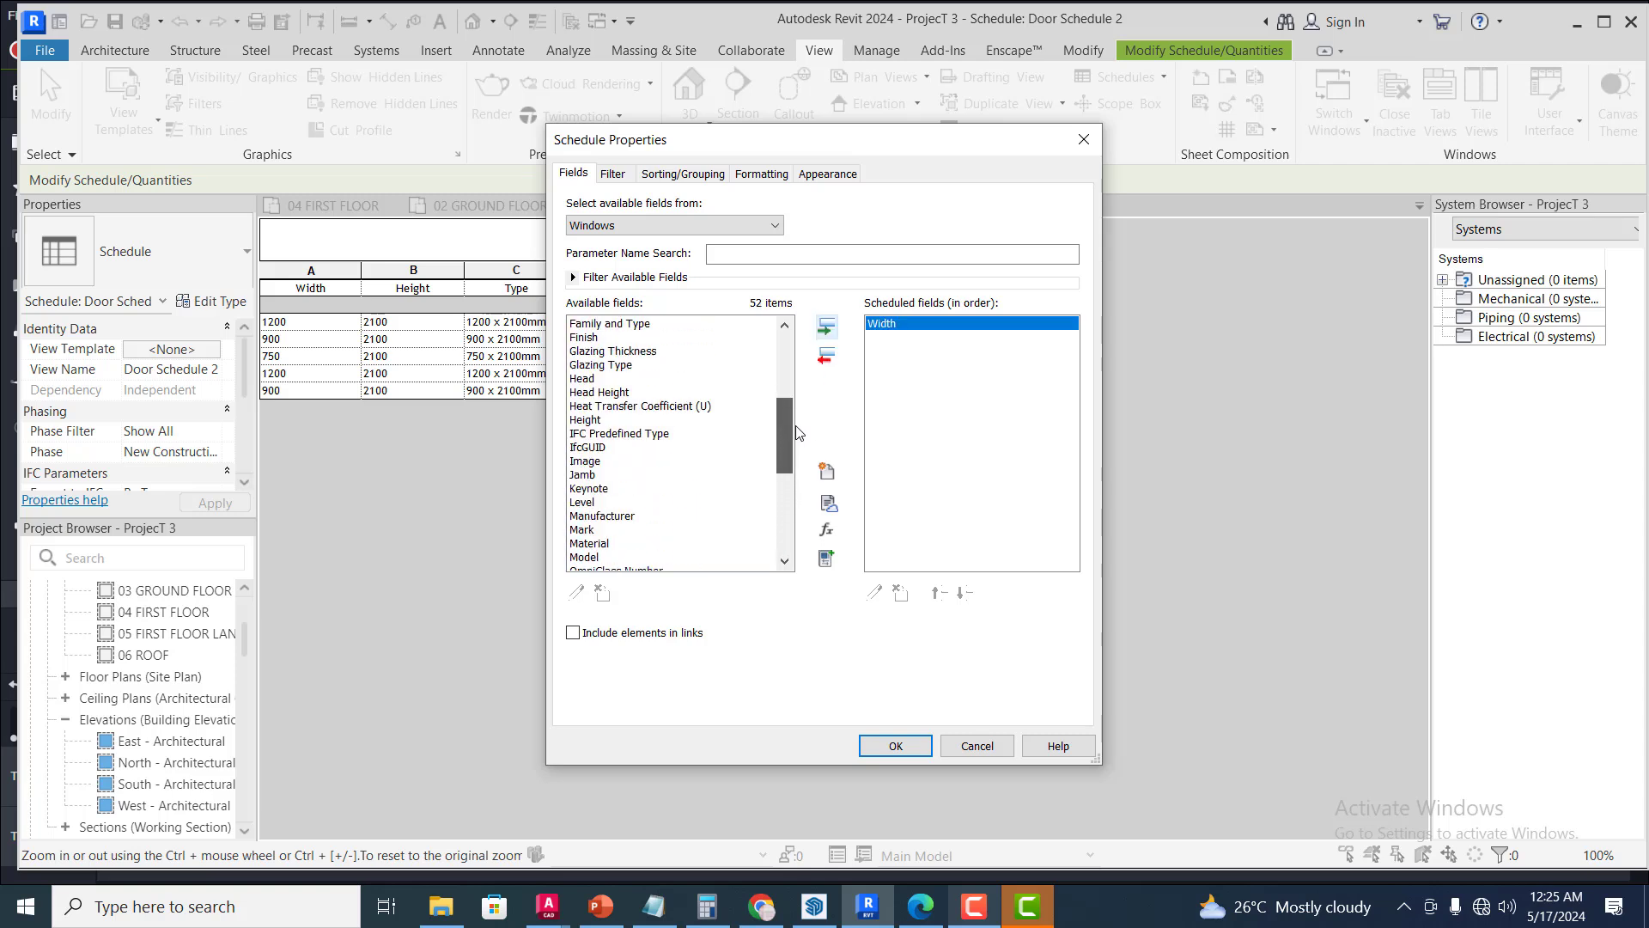
click(594, 420)
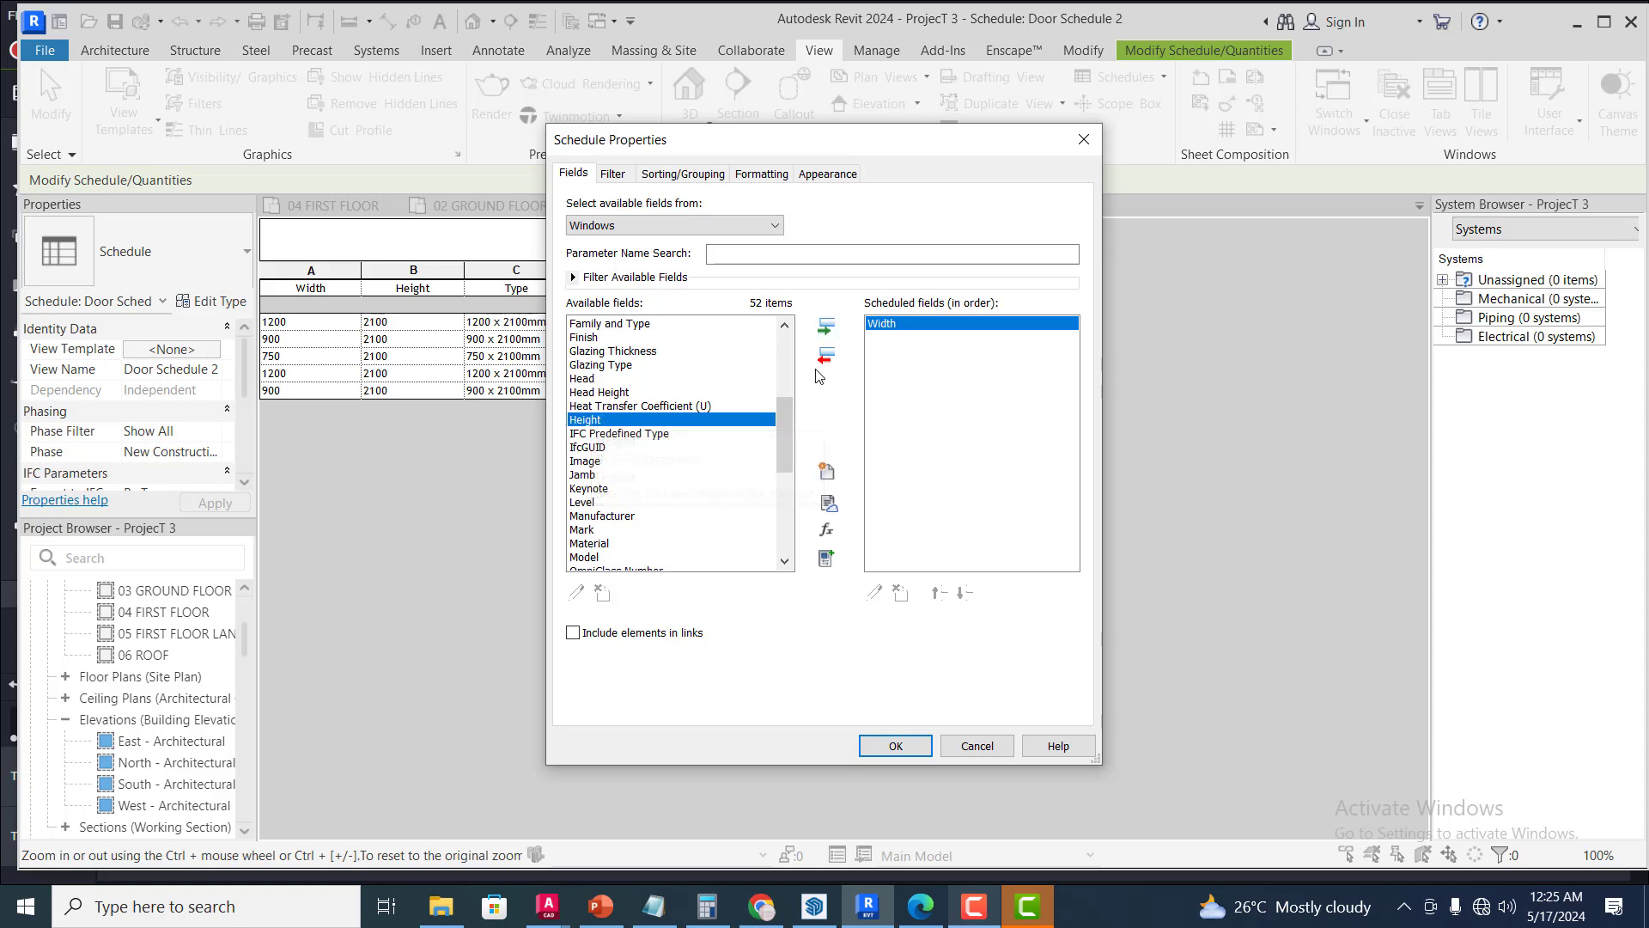
click(829, 326)
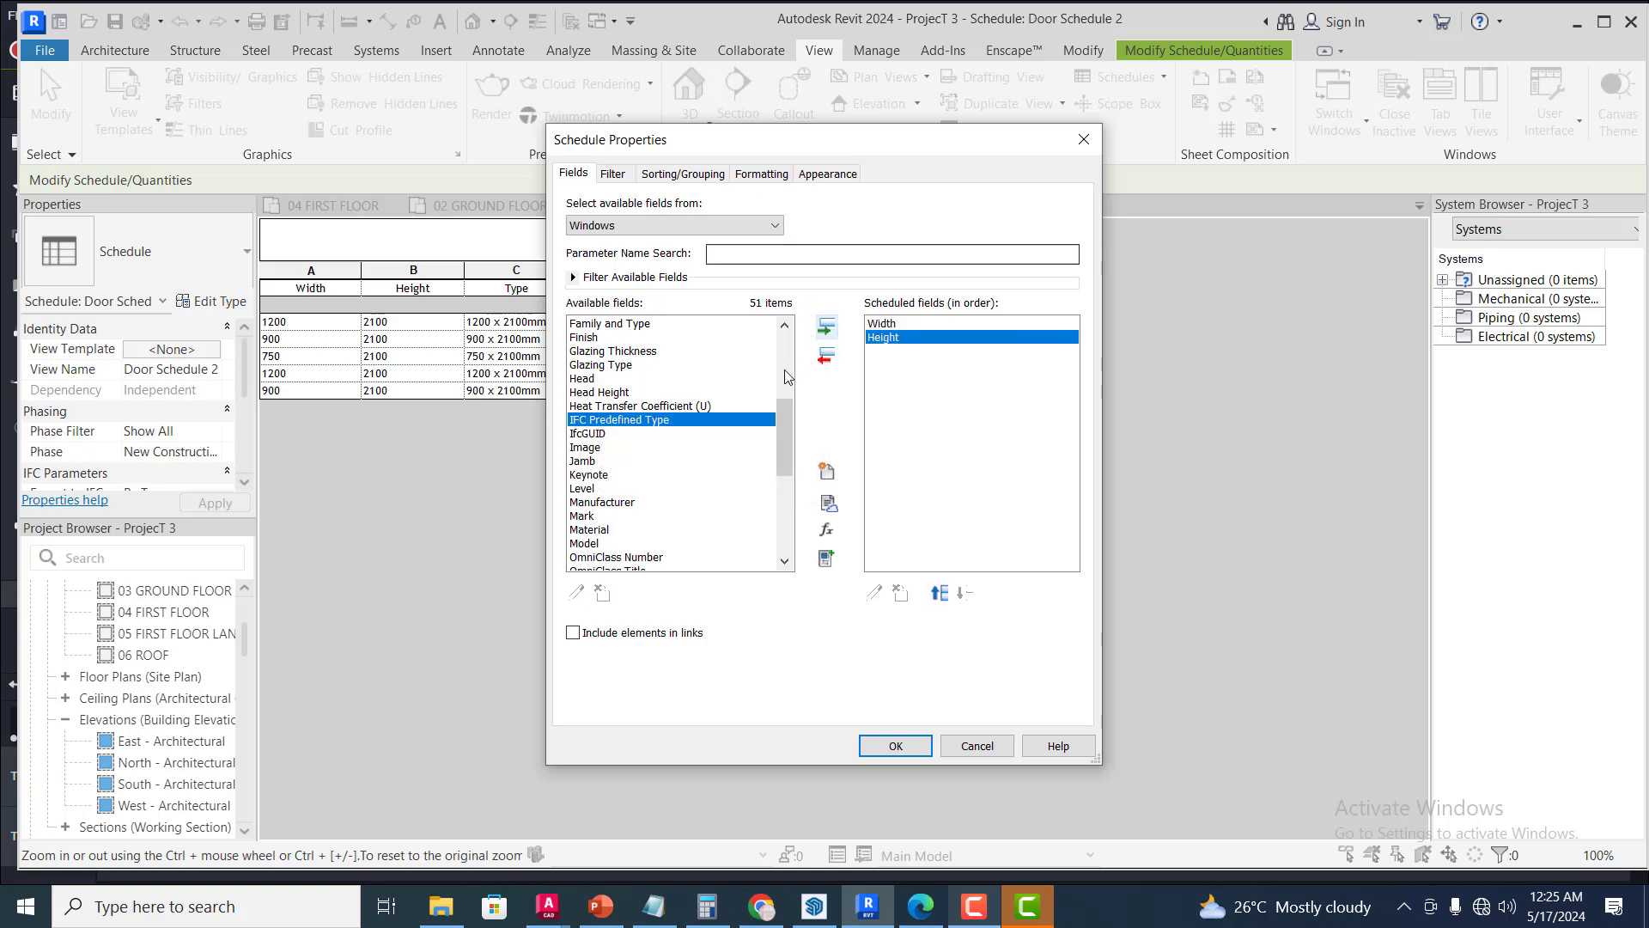
Add the Count and Description fields after Height, moving the Schedule Properties dialog clear of the door schedule
drag(783, 429, 783, 376)
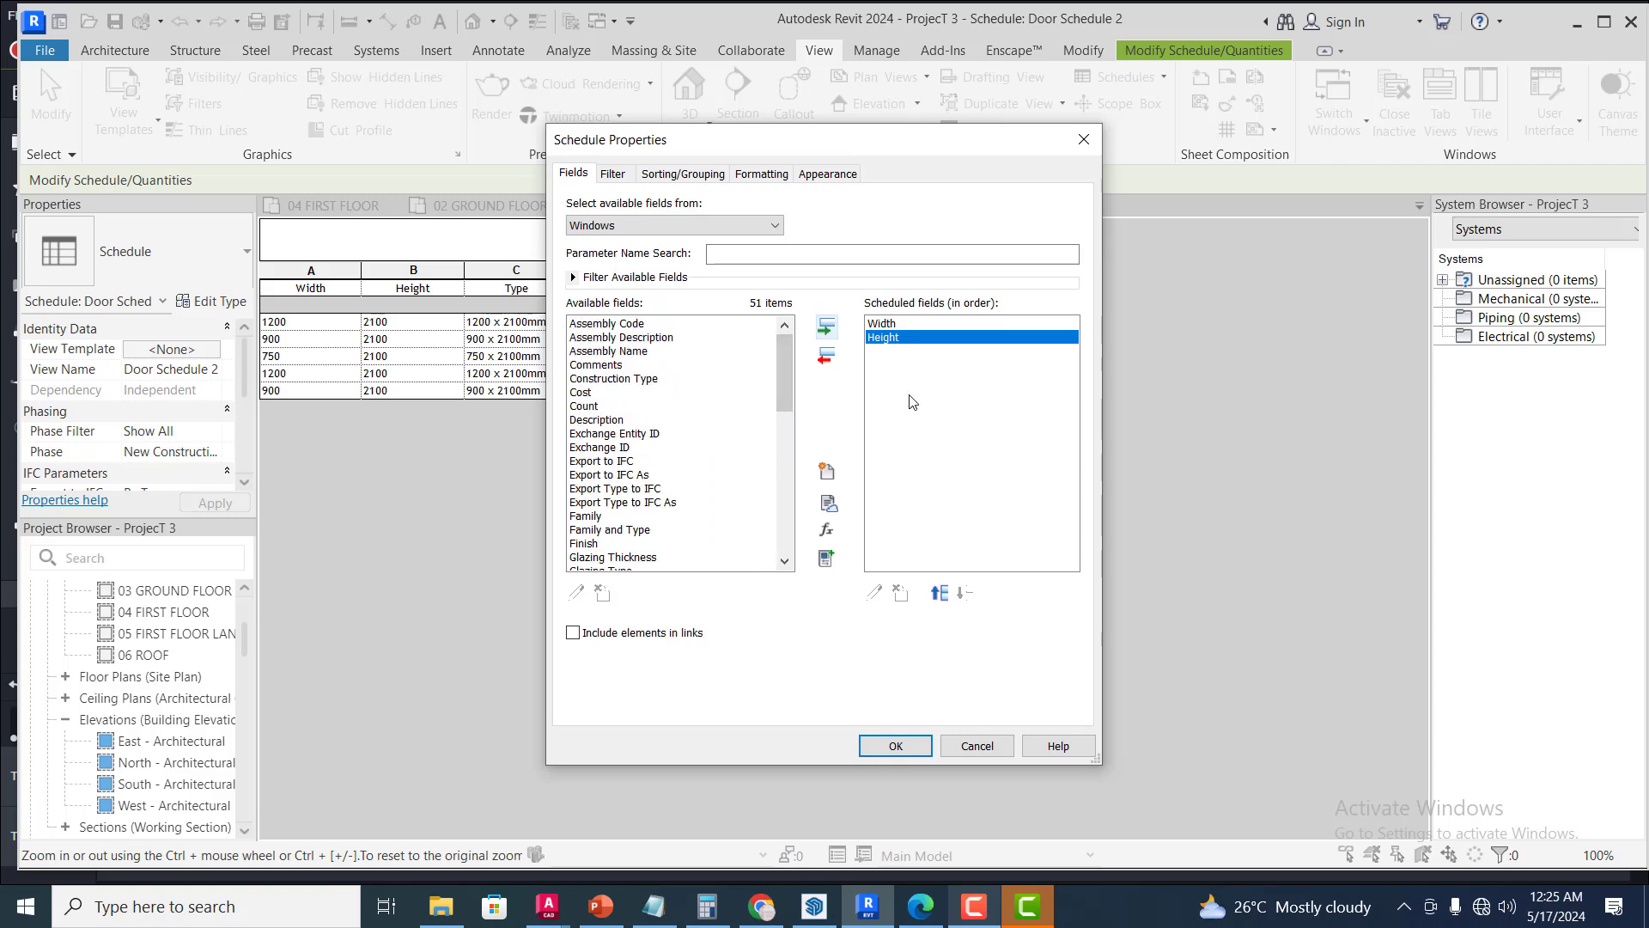
drag(846, 156, 1252, 147)
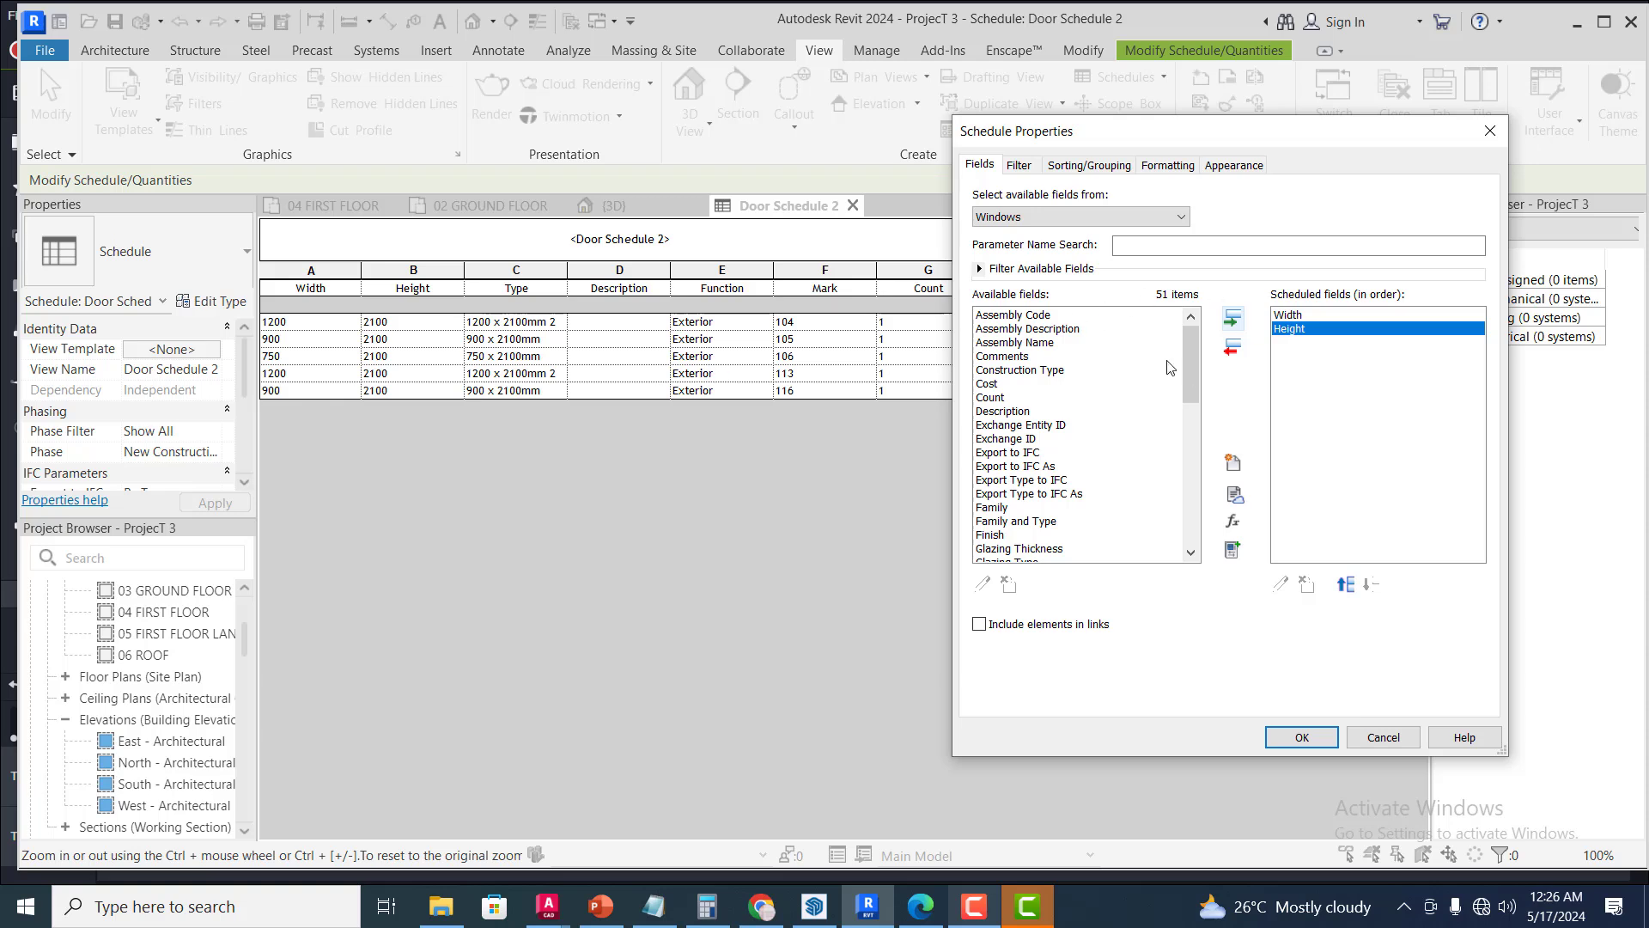
double_click(996, 398)
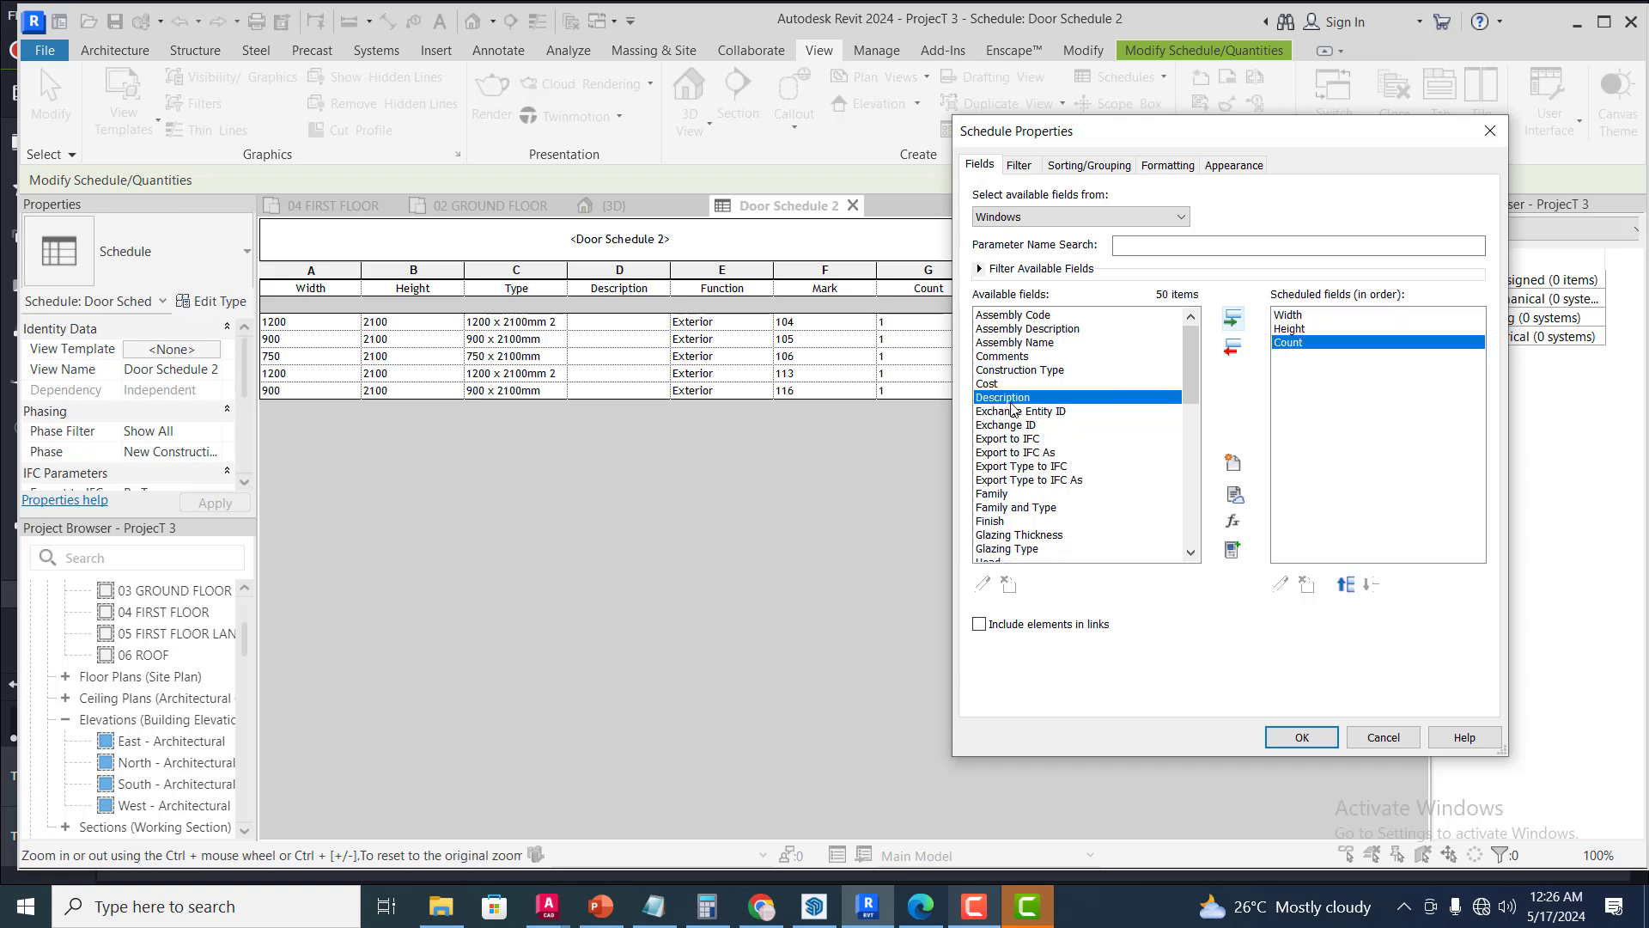
click(1232, 320)
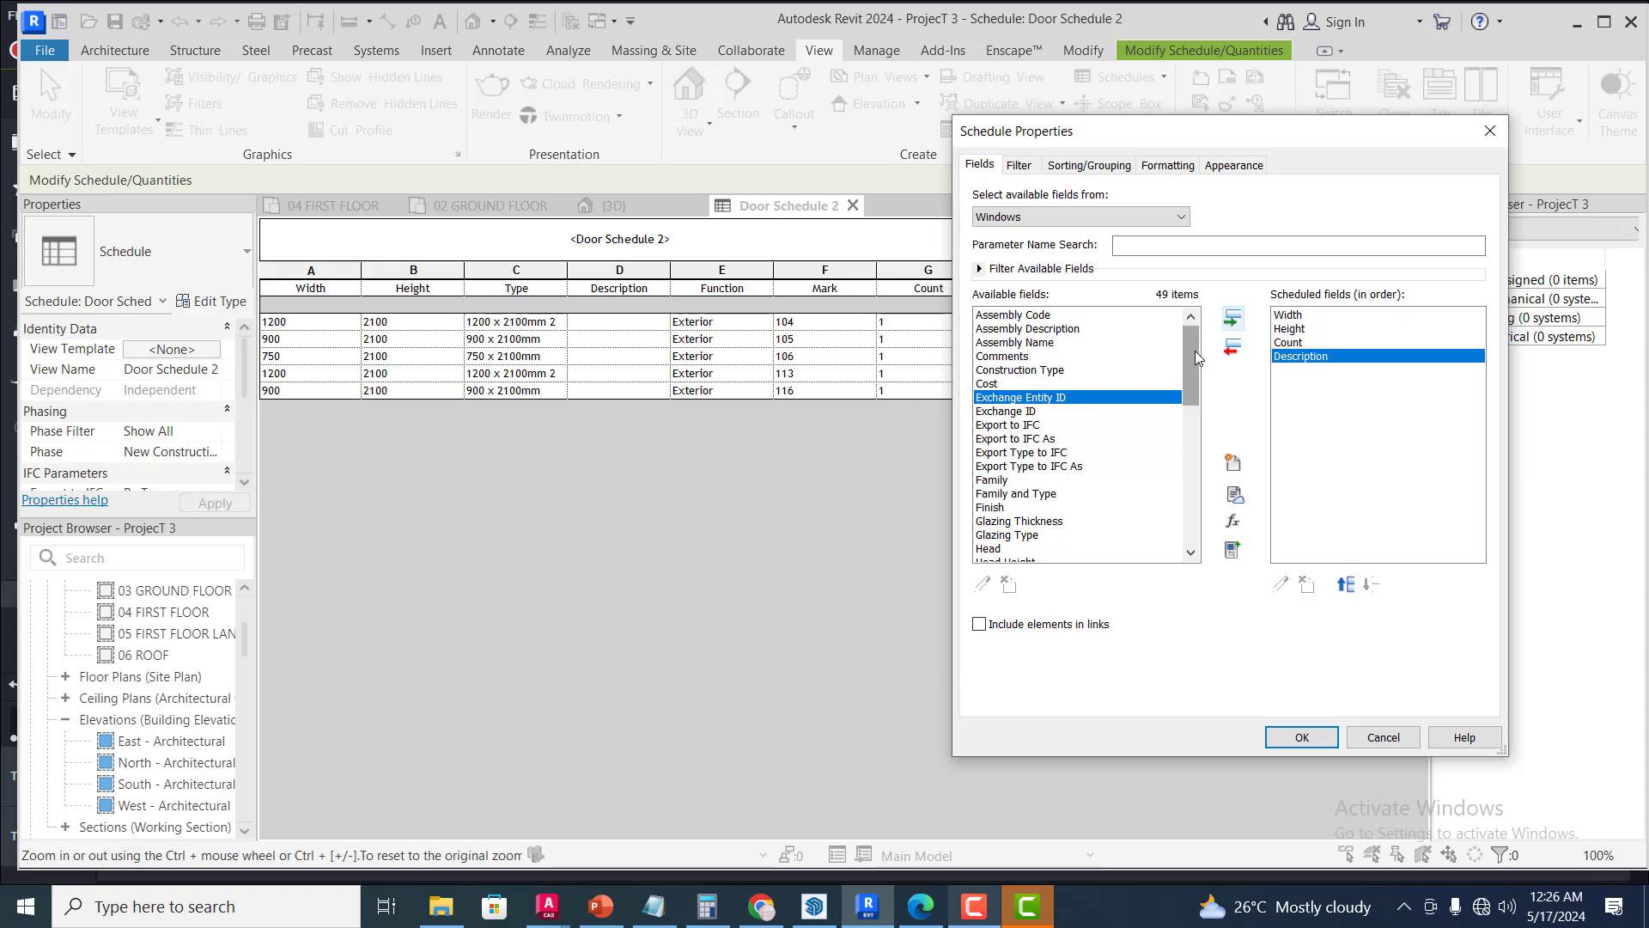
Add the Mark and Type fields after Description in the window schedule's scheduled fields
drag(1190, 358, 1187, 415)
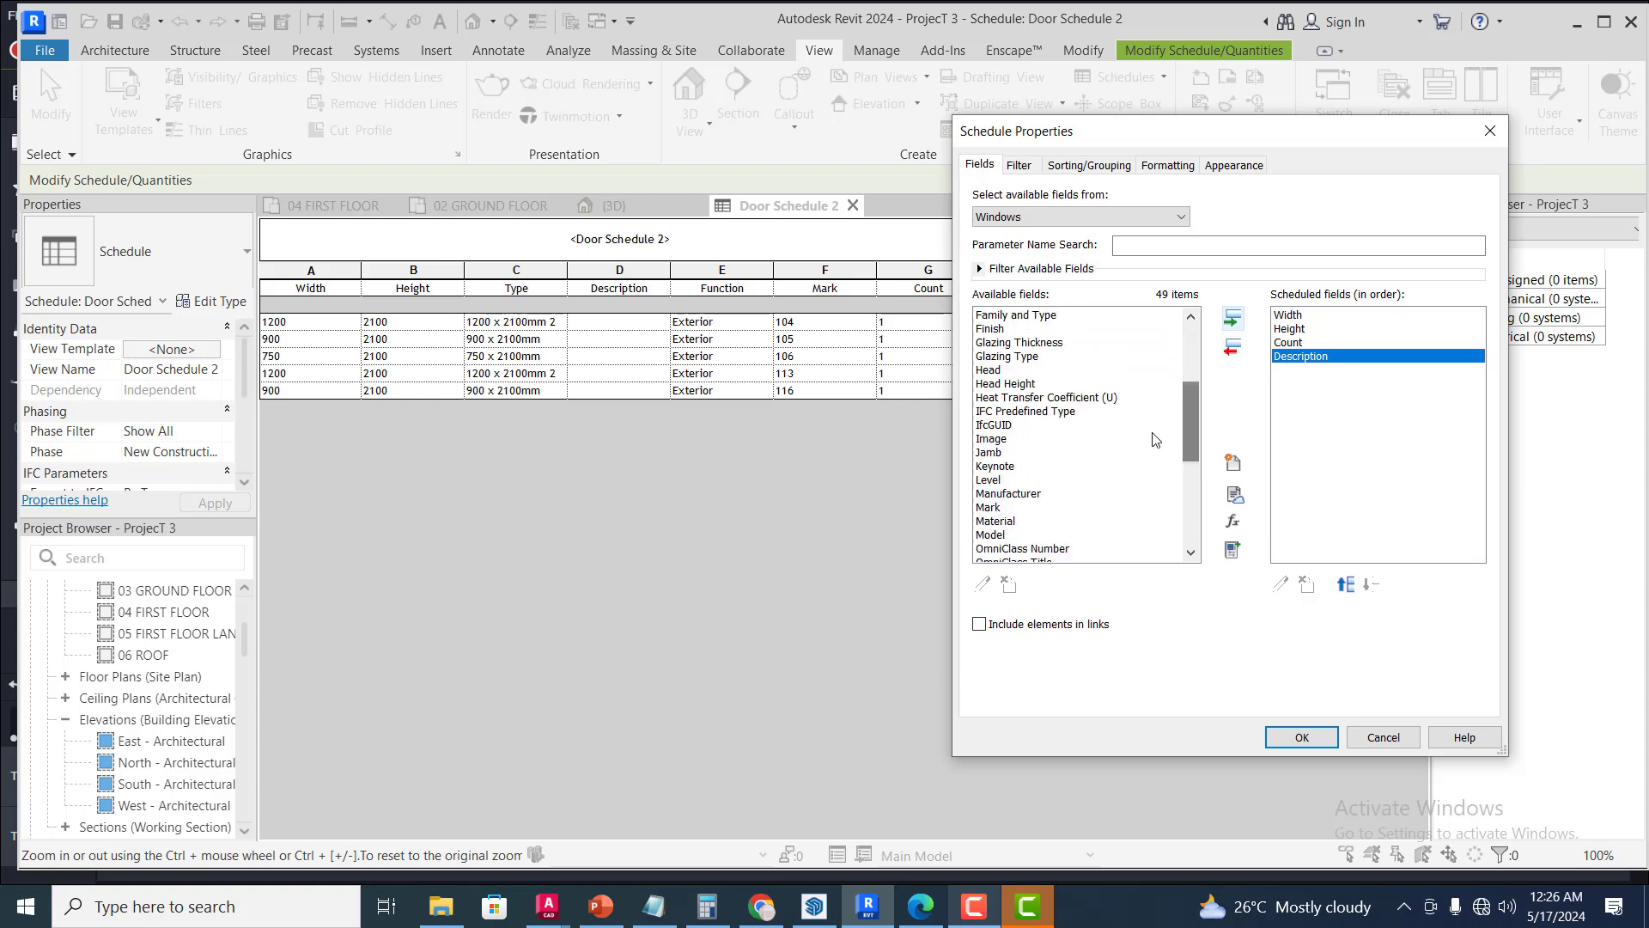
click(988, 507)
click(1232, 319)
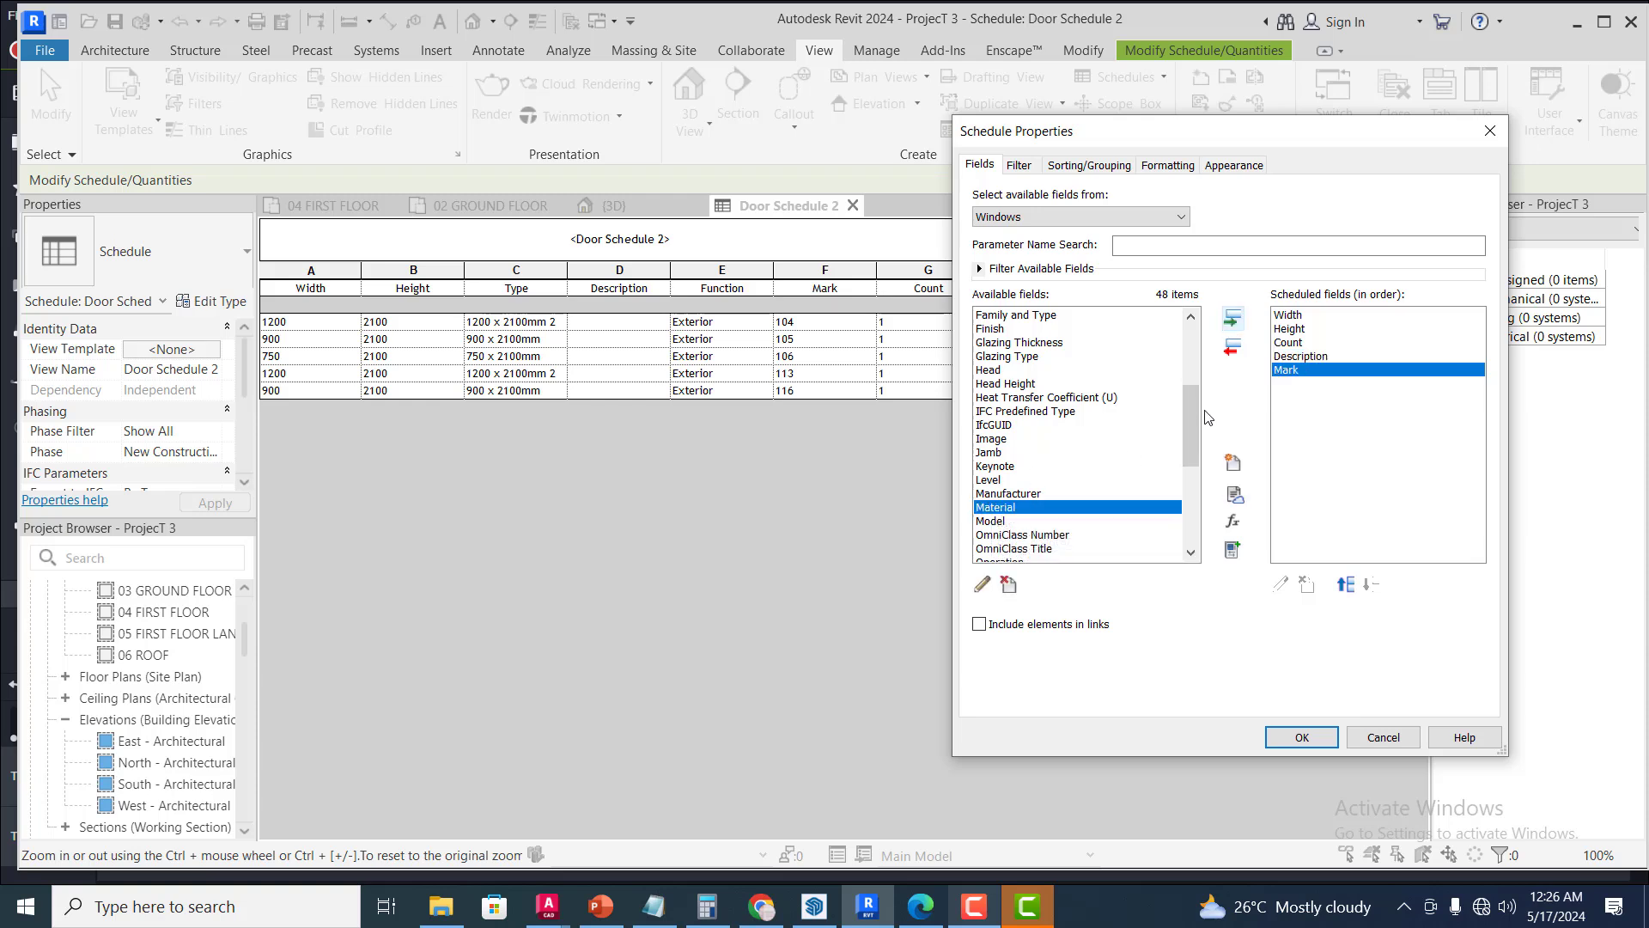
drag(1192, 421, 1186, 499)
click(987, 479)
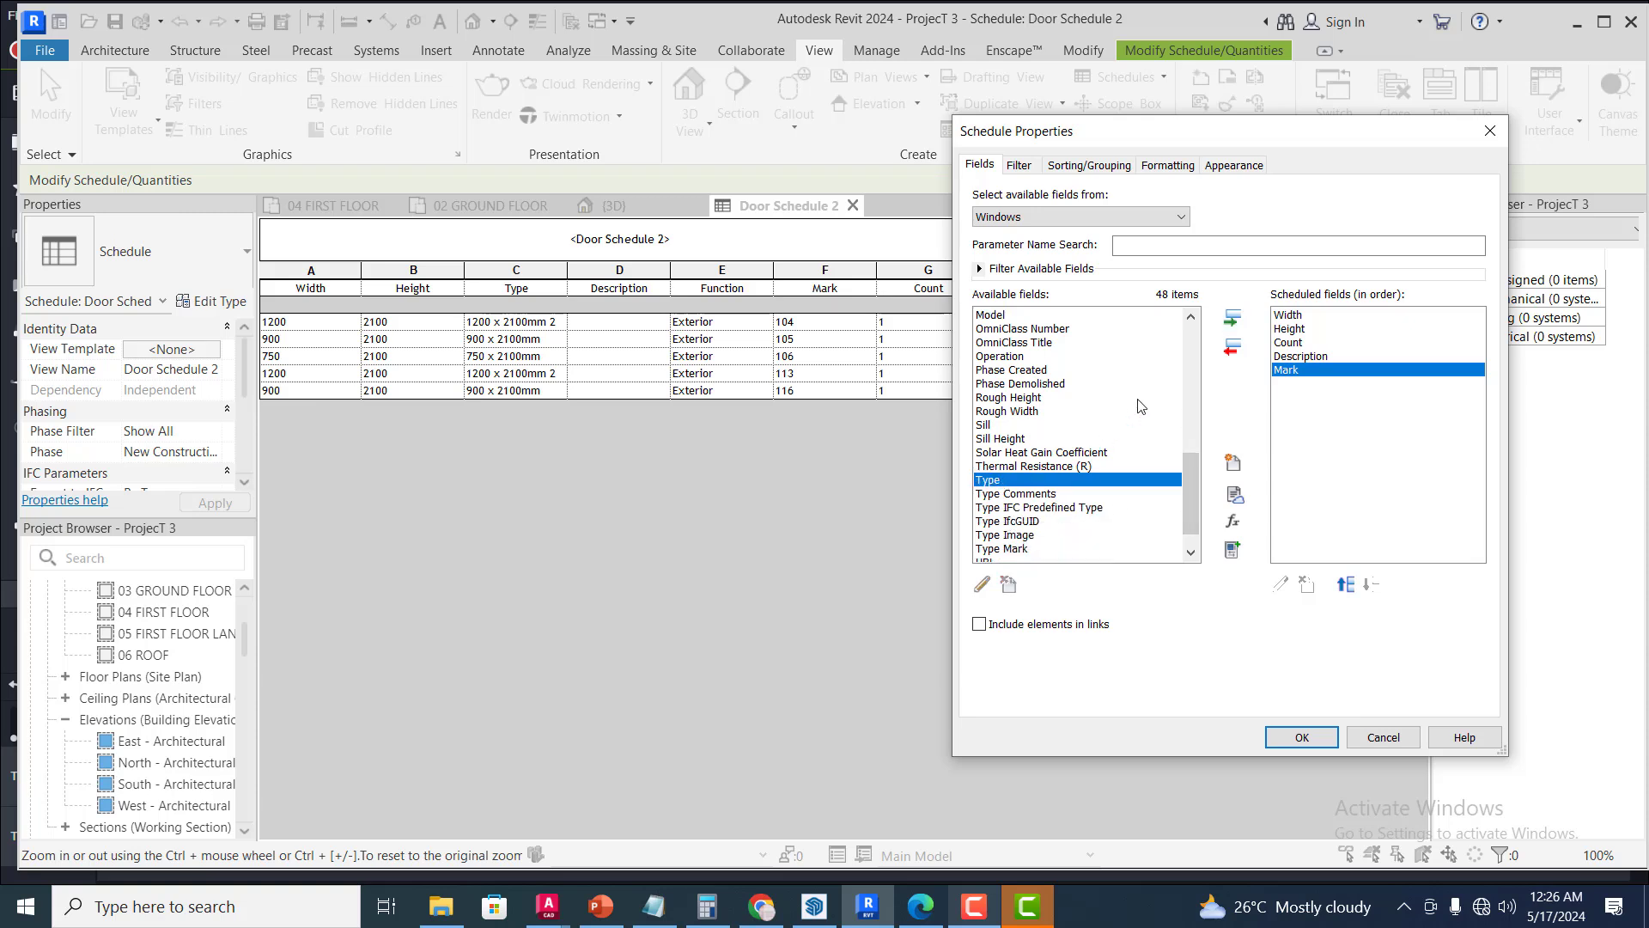
click(1234, 321)
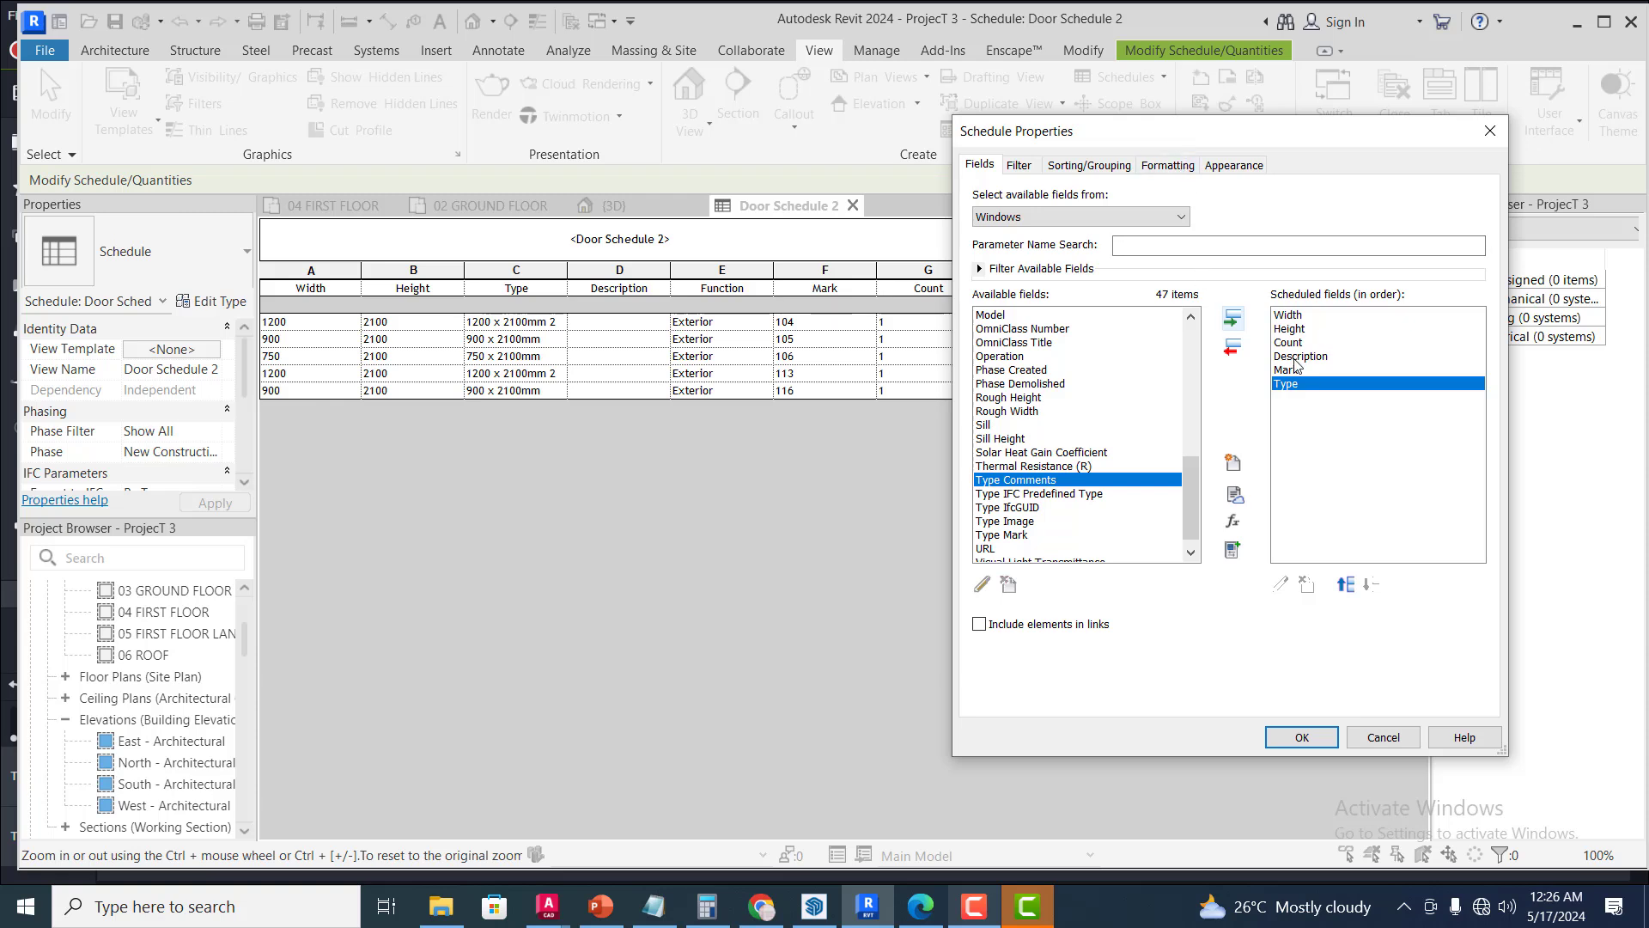
Check the chosen fields against the door schedule's columns and generate the window schedule
mouse_move(1190, 475)
mouse_down()
mouse_move(1192, 368)
mouse_move(1182, 441)
mouse_move(1166, 367)
mouse_move(1192, 452)
mouse_move(1173, 461)
mouse_up()
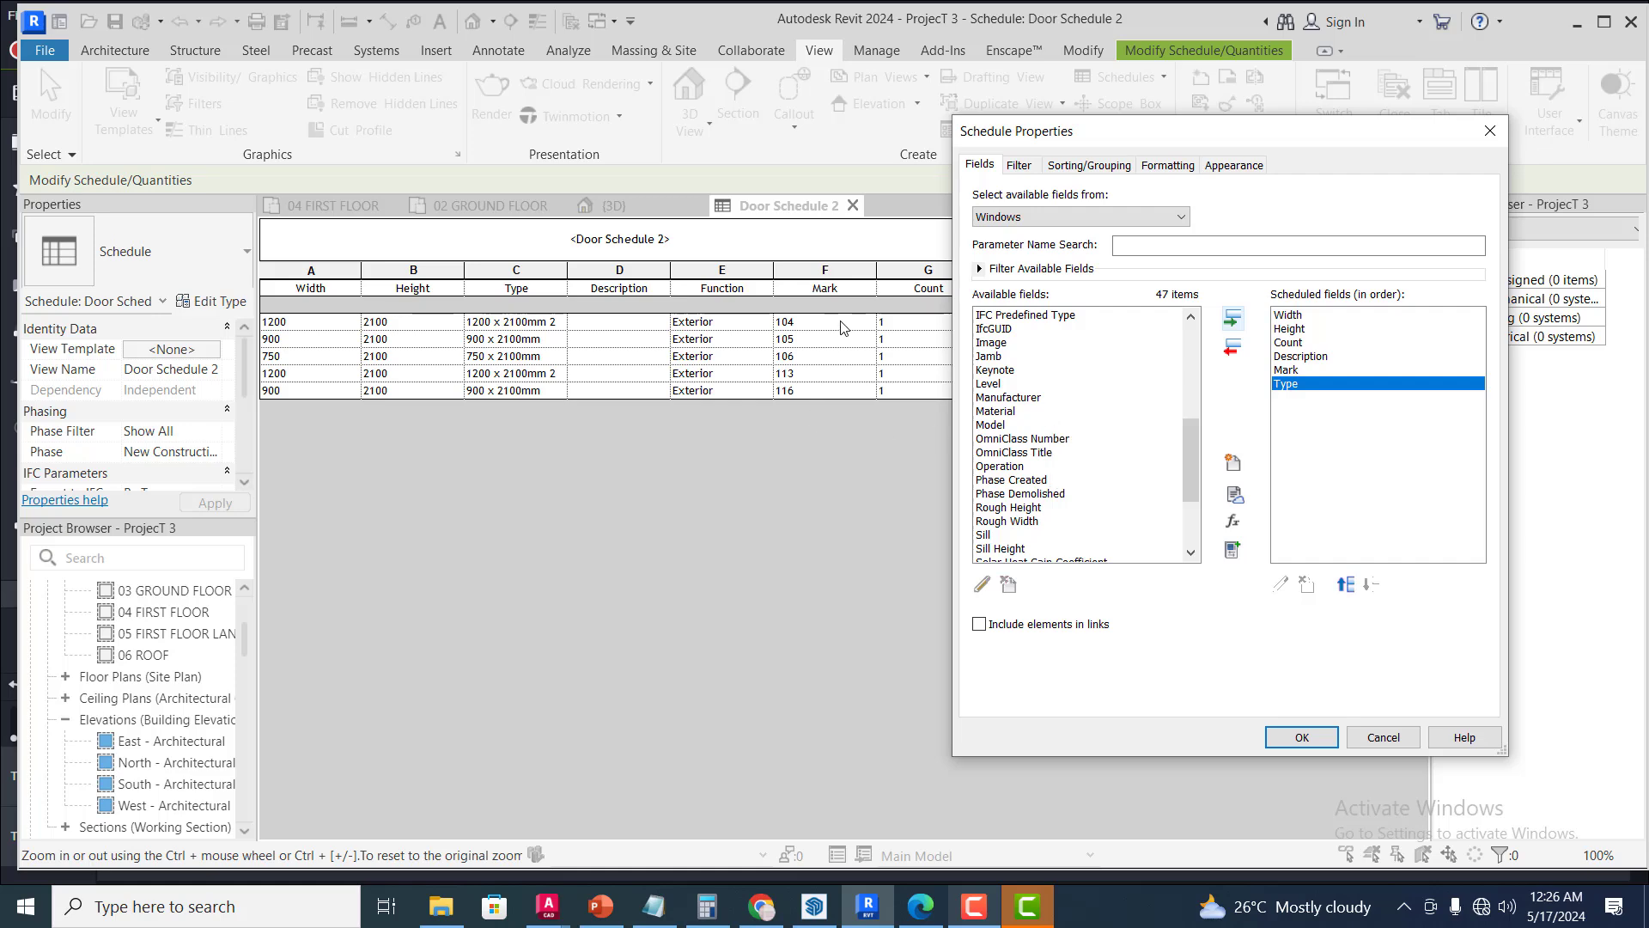
drag(1109, 144, 1055, 165)
drag(1058, 136, 1061, 135)
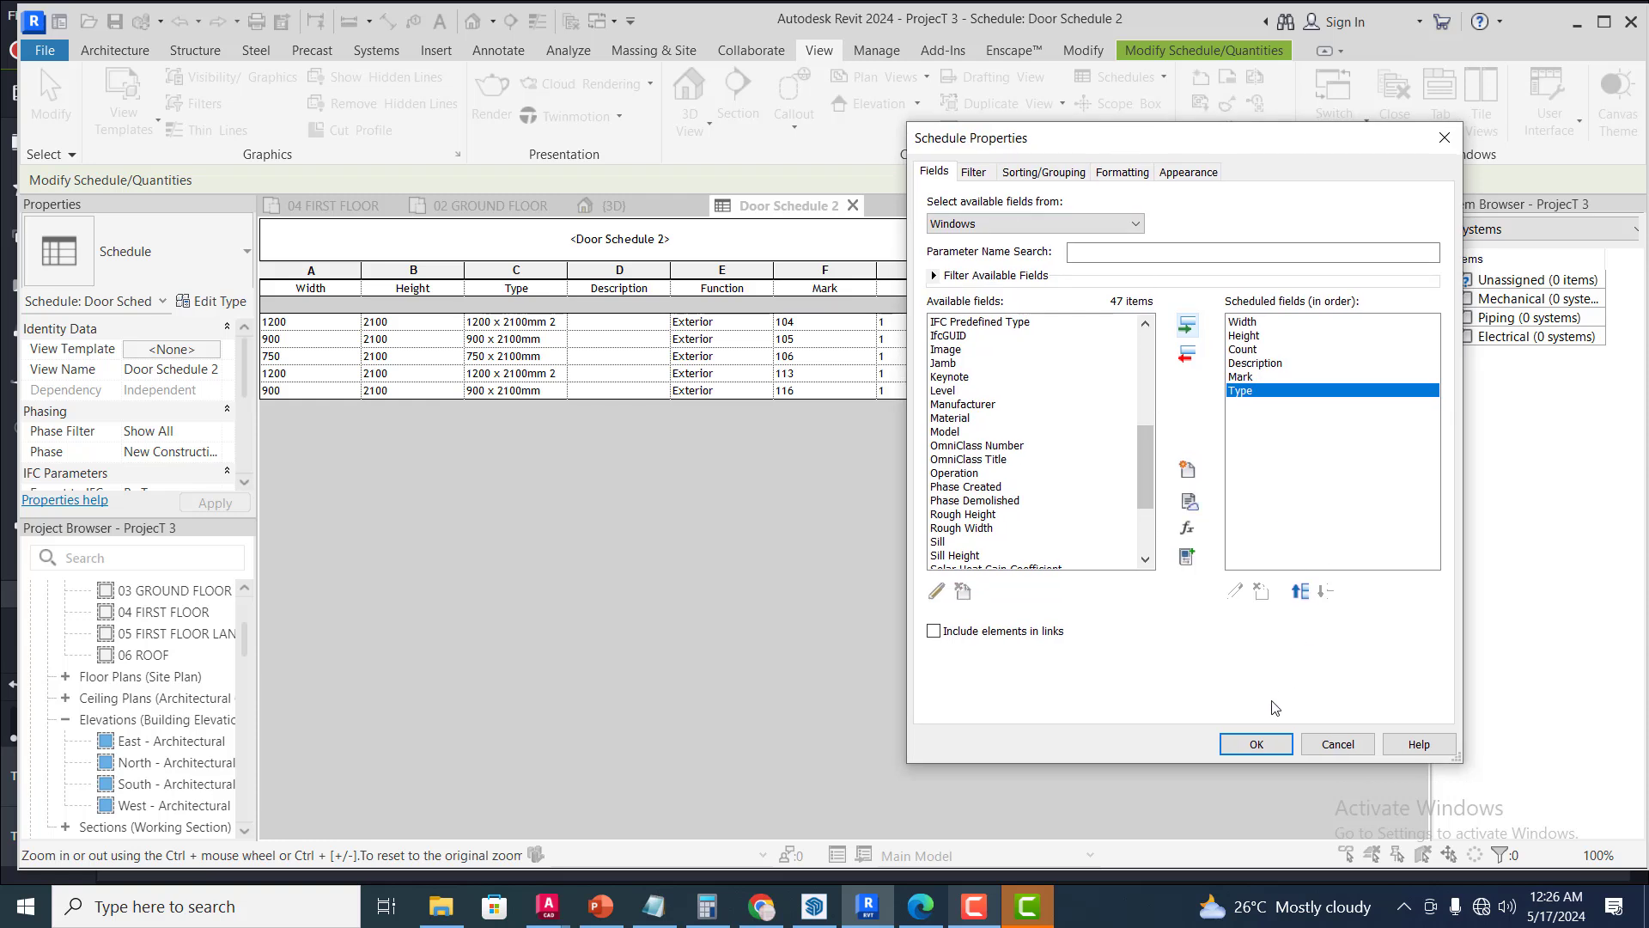
click(1255, 745)
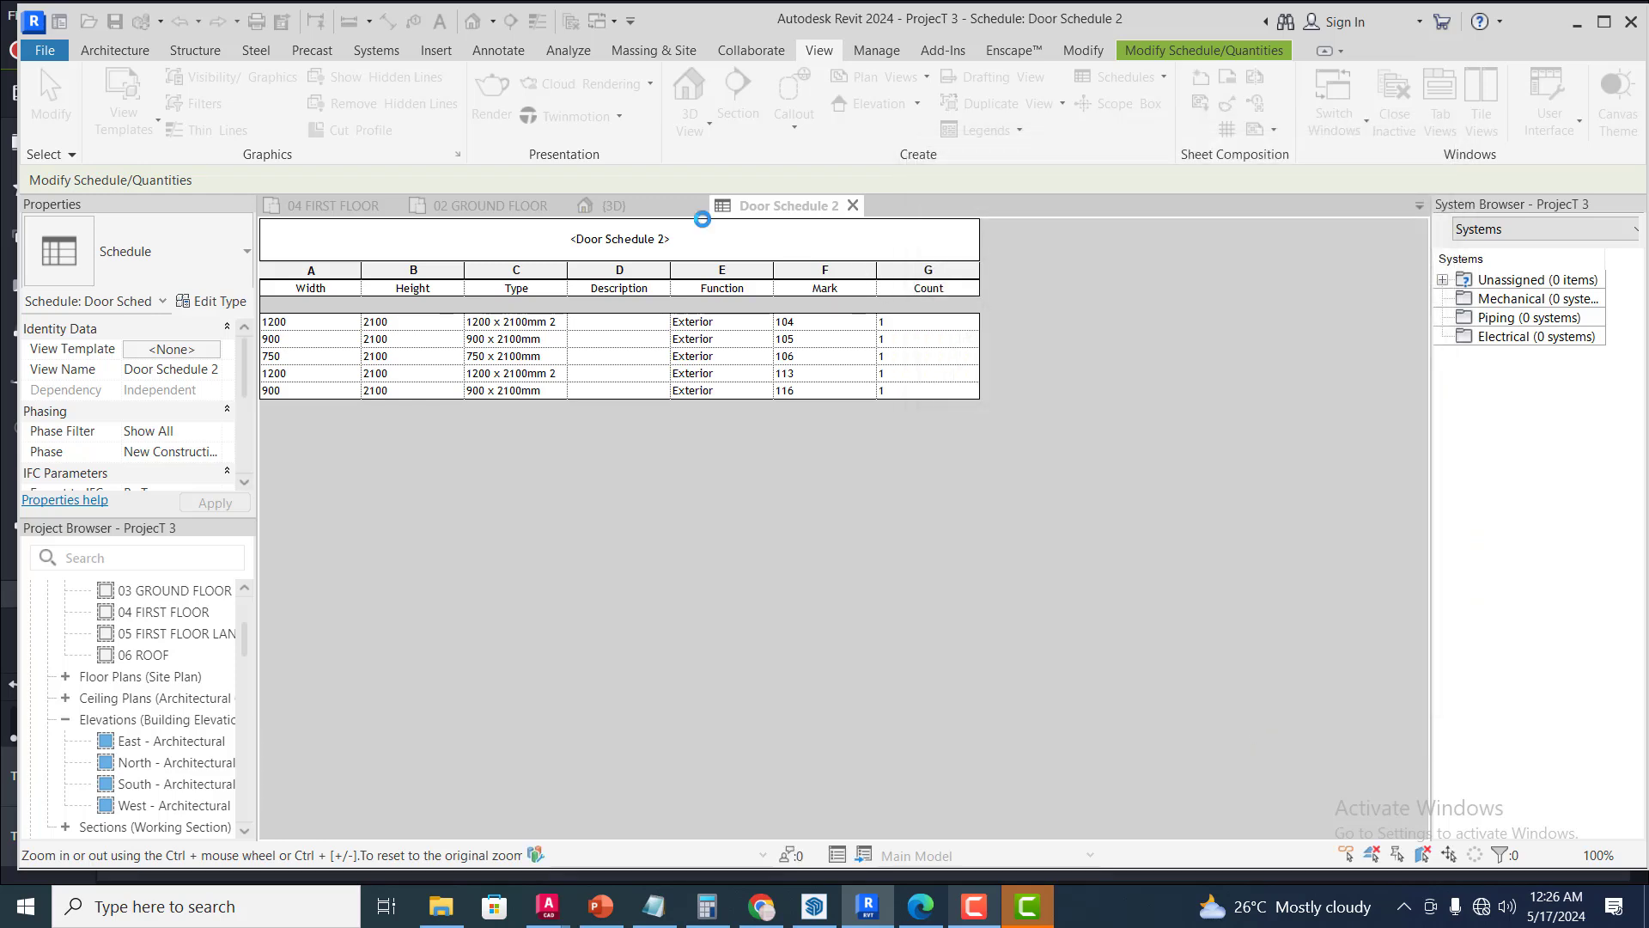